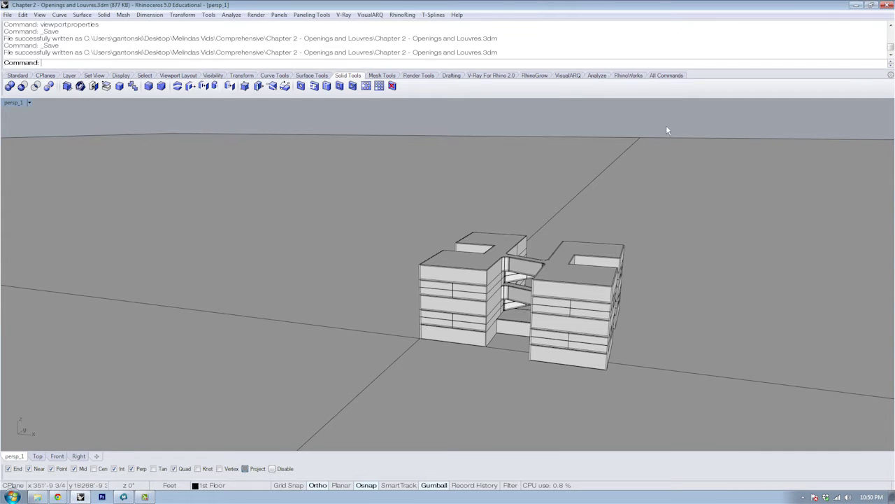
# Examine the courtyard and aerial reference renderings of the Kalvebod Brygge project in the browser
pyautogui.moveTo(666, 130); pyautogui.dragTo(697, 279, button='right')
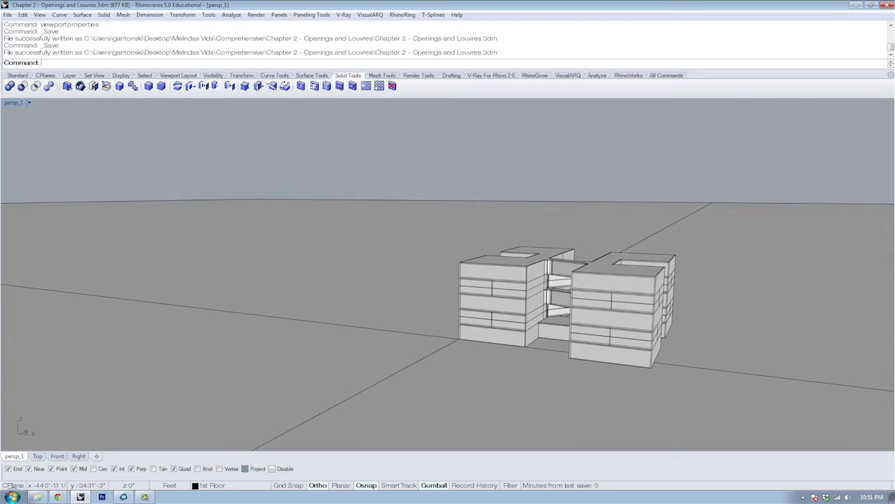
pyautogui.moveTo(894, 51); pyautogui.dragTo(520, 48)
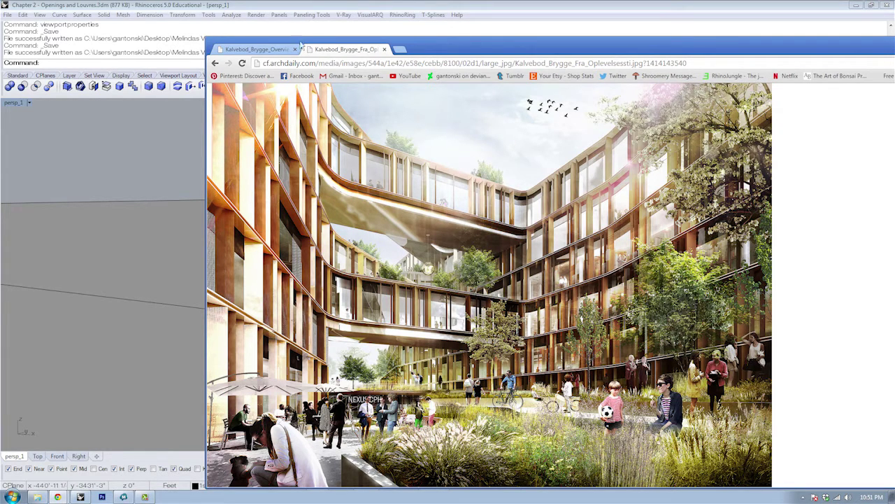
pyautogui.click(280, 49)
pyautogui.click(454, 308)
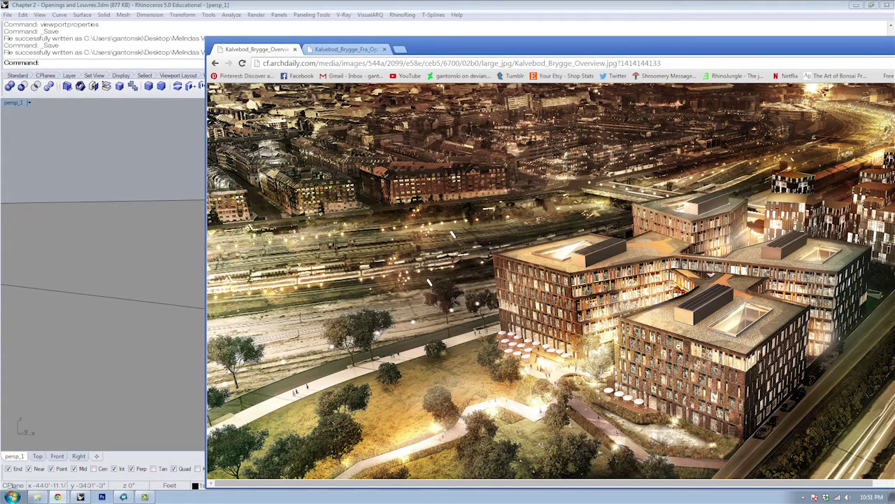
pyautogui.moveTo(486, 50); pyautogui.dragTo(894, 26)
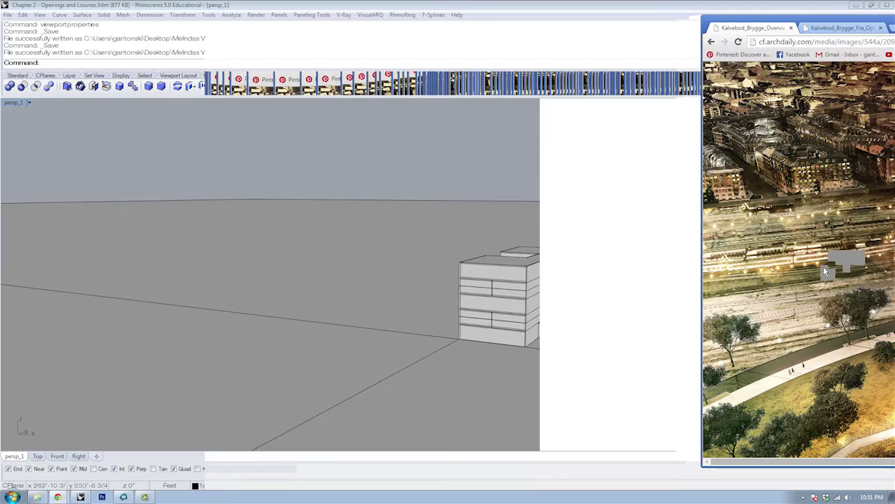
# Examine the building massing model from several angles and compare it with the aerial overview rendering in the browser
pyautogui.click(606, 333)
pyautogui.scroll(5, 605, 332)
pyautogui.moveTo(605, 333); pyautogui.dragTo(489, 242, button='right')
pyautogui.scroll(-3, 620, 224)
pyautogui.moveTo(621, 226); pyautogui.dragTo(511, 277, button='right')
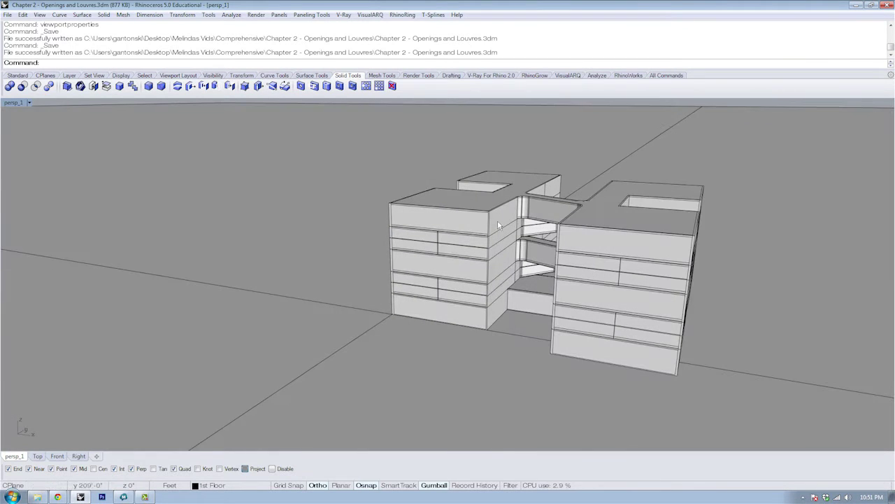
pyautogui.moveTo(583, 293)
pyautogui.mouseDown(button='right')
pyautogui.moveTo(568, 284)
pyautogui.moveTo(552, 301)
pyautogui.moveTo(525, 270)
pyautogui.moveTo(584, 285)
pyautogui.mouseUp(button='right')
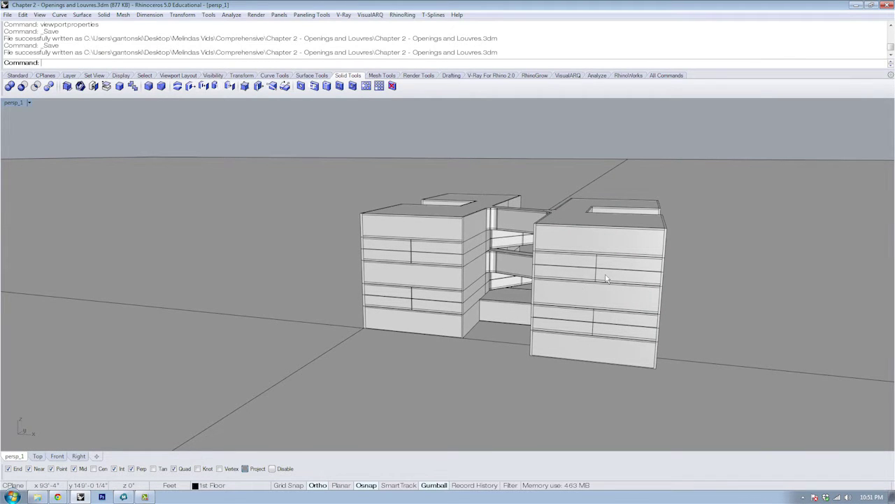
pyautogui.moveTo(894, 50); pyautogui.dragTo(522, 38)
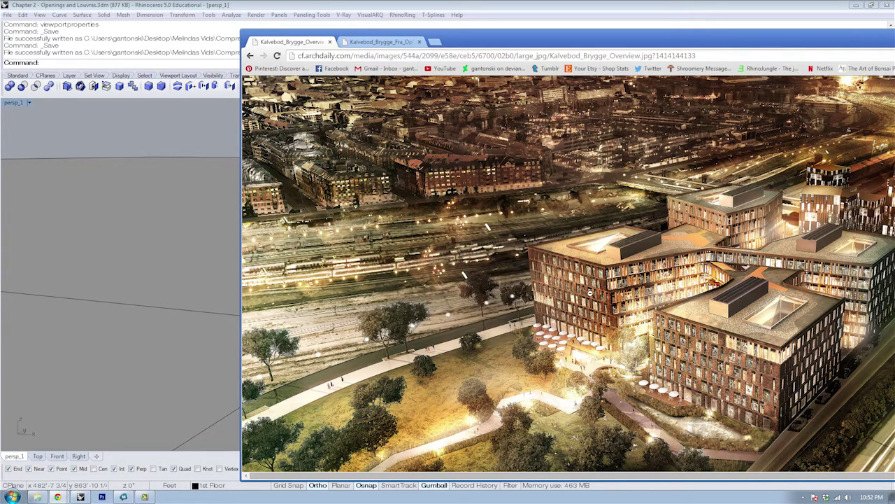
pyautogui.moveTo(507, 42); pyautogui.dragTo(894, 63)
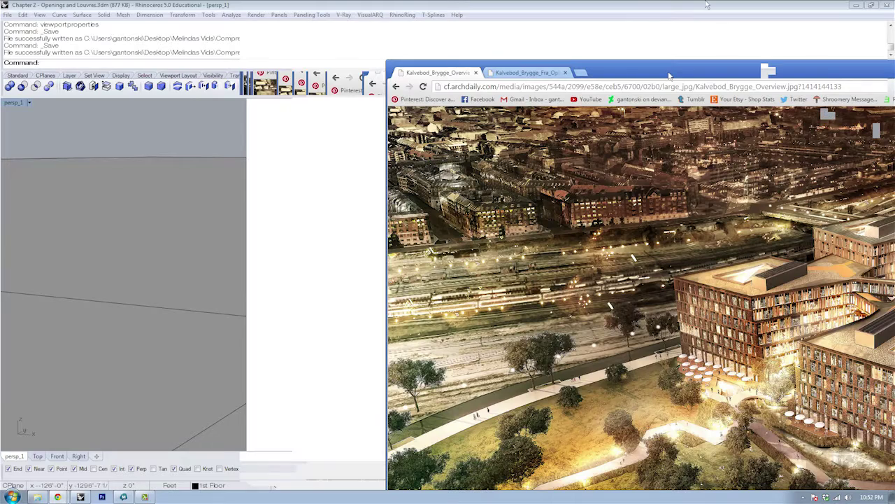
pyautogui.click(708, 5)
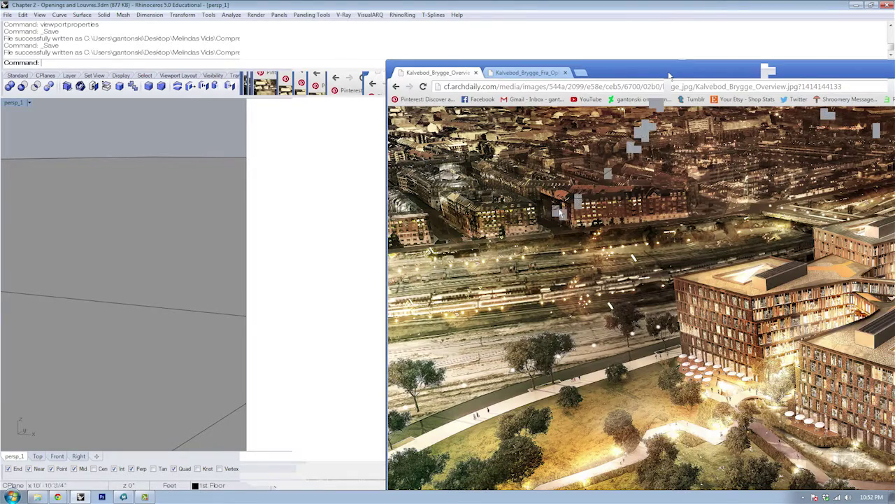
# Return to the Rhino model and open its layer list with the Layer command
pyautogui.moveTo(560, 213); pyautogui.dragTo(536, 274, button='right')
pyautogui.scroll(-4, 536, 274)
pyautogui.moveTo(510, 168); pyautogui.dragTo(532, 191, button='right')
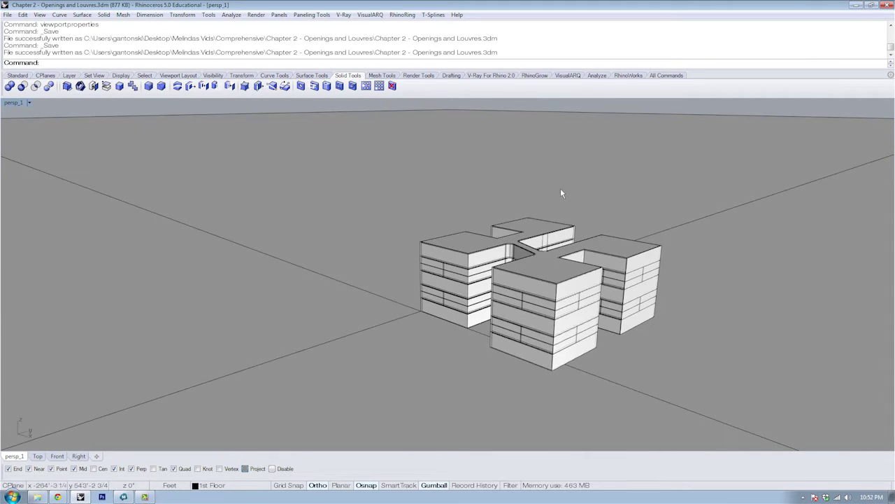
pyautogui.write('Layer')
pyautogui.press('Return')
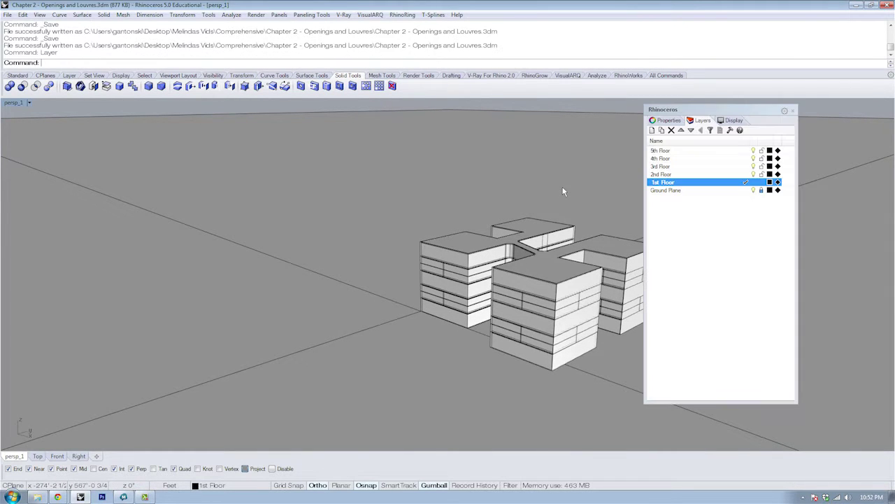
# Turn off the Ground Plane layer and close the layer list
pyautogui.moveTo(486, 187); pyautogui.dragTo(403, 204, button='right')
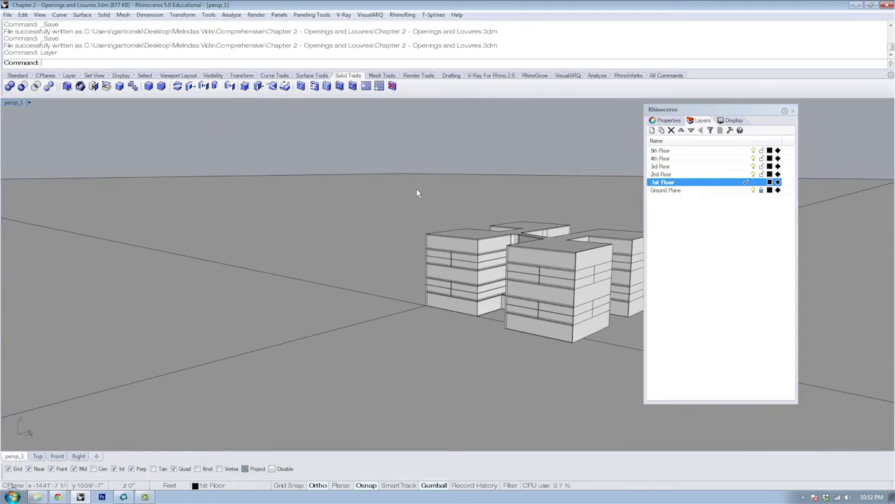
pyautogui.click(666, 191)
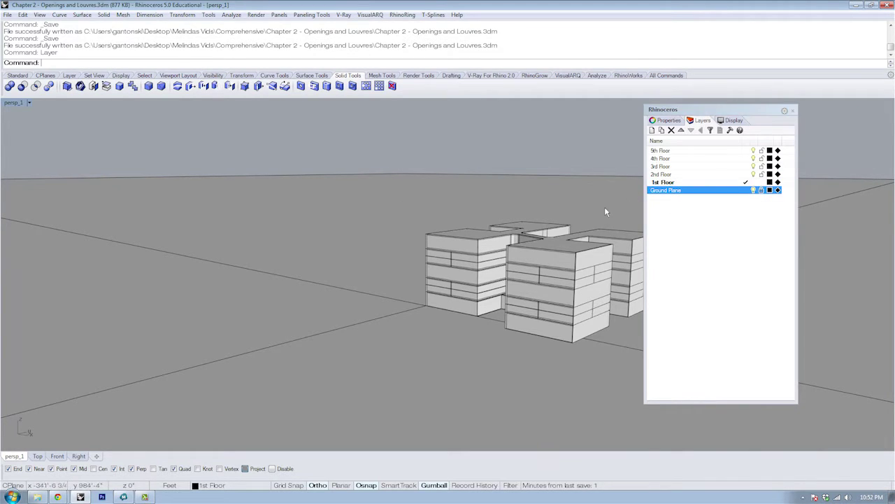
pyautogui.click(754, 190)
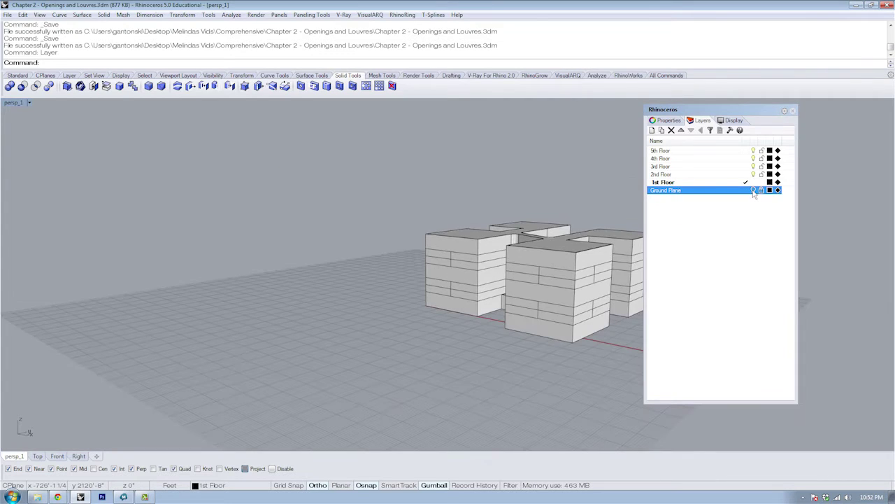
pyautogui.click(672, 183)
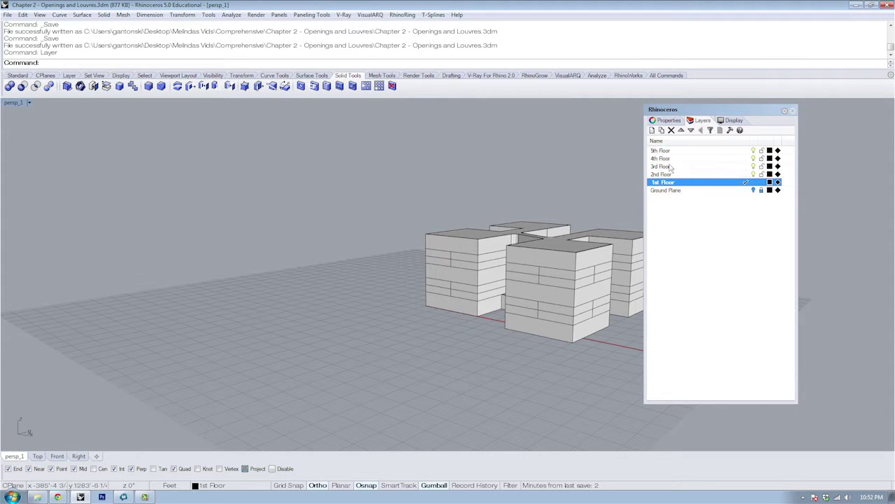
pyautogui.moveTo(707, 109); pyautogui.dragTo(788, 125)
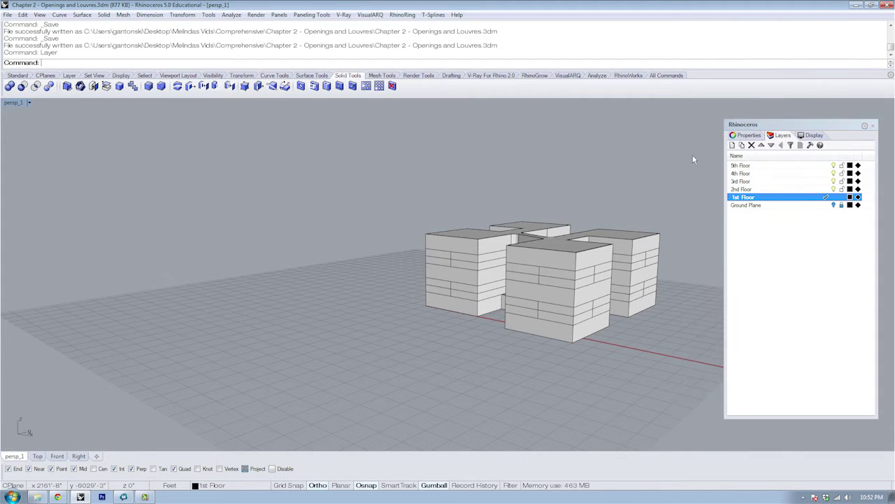
pyautogui.moveTo(550, 231); pyautogui.dragTo(590, 272, button='right')
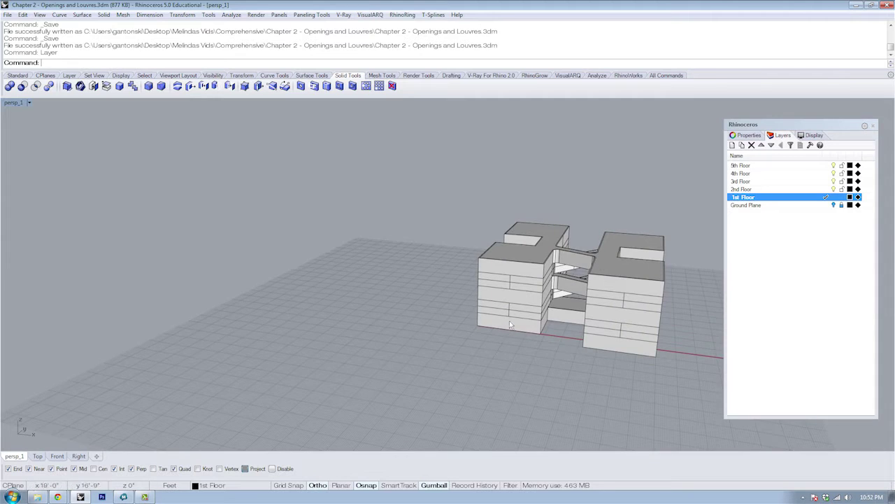
pyautogui.scroll(5, 509, 320)
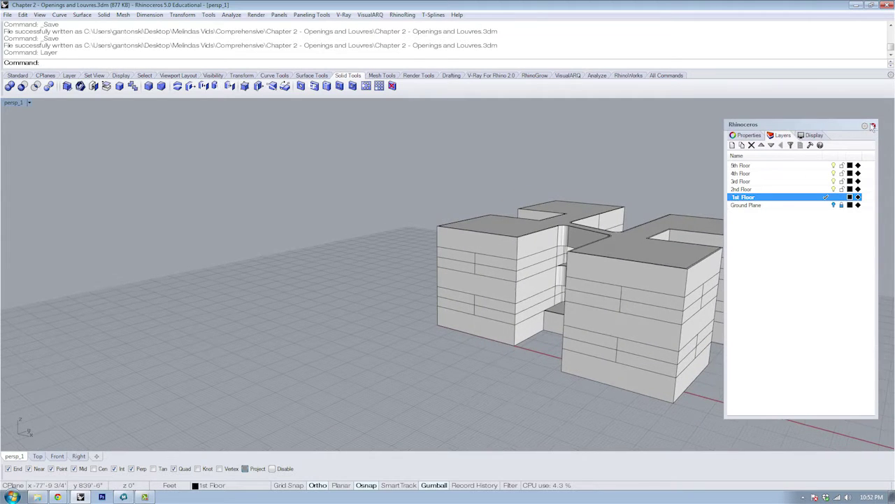
pyautogui.click(873, 125)
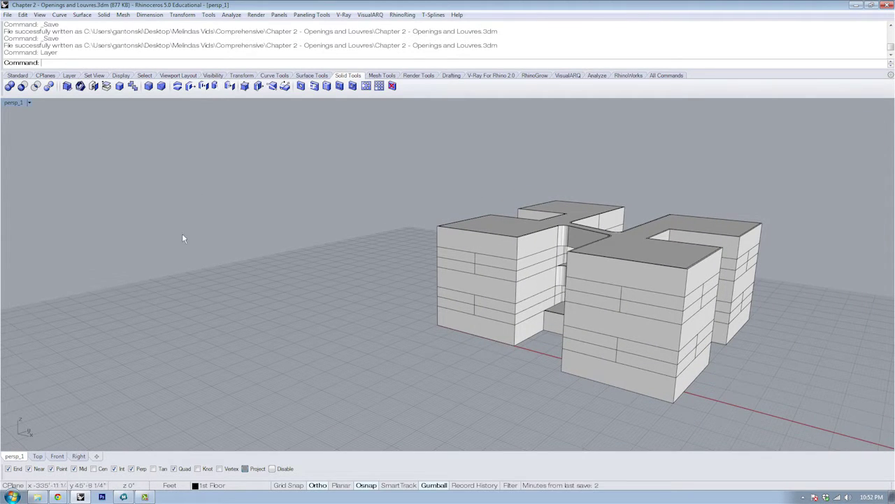
# Display the CPlanes tools and check their entry in the list of toolbar tabs that can be shown
pyautogui.moveTo(404, 354); pyautogui.dragTo(266, 282, button='right')
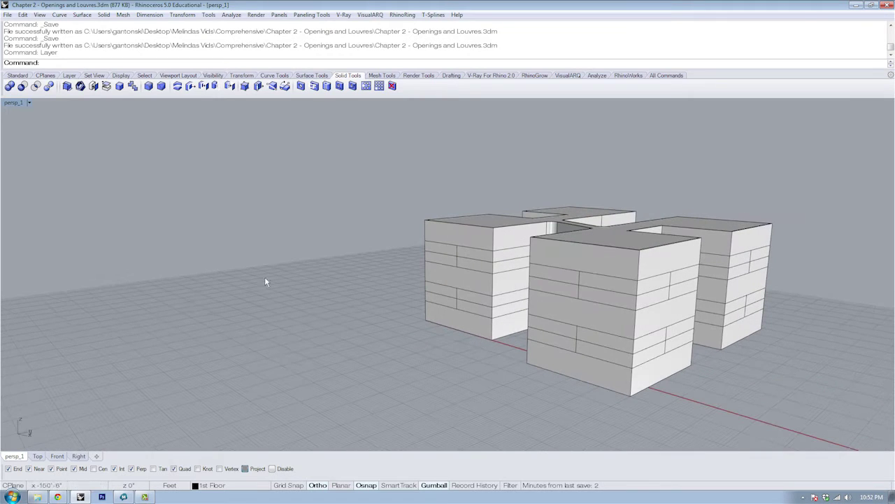
pyautogui.click(45, 76)
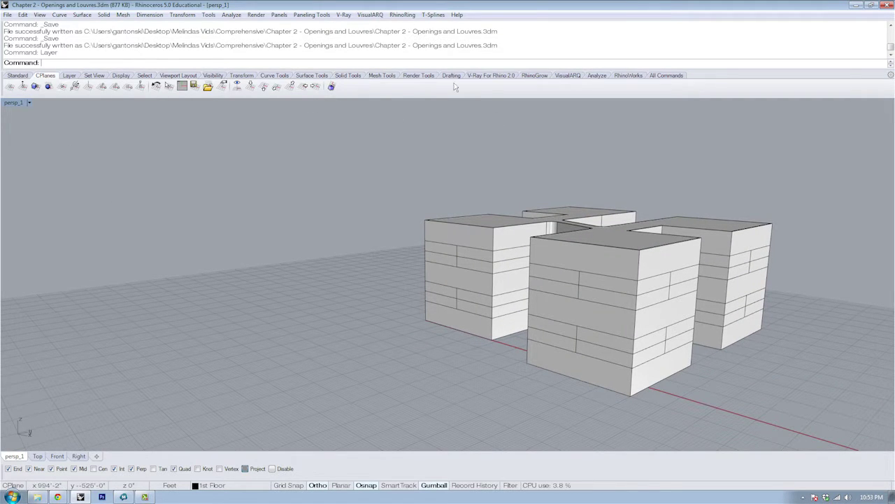
pyautogui.rightClick(715, 73)
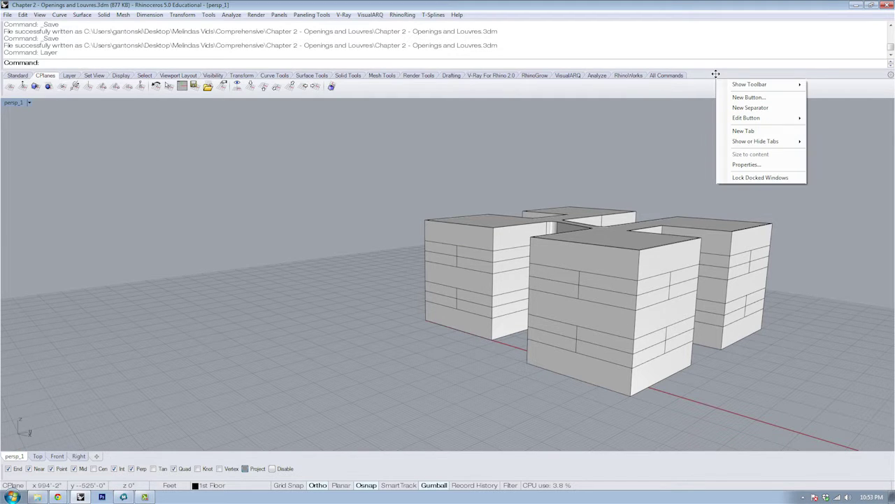
pyautogui.moveTo(754, 146)
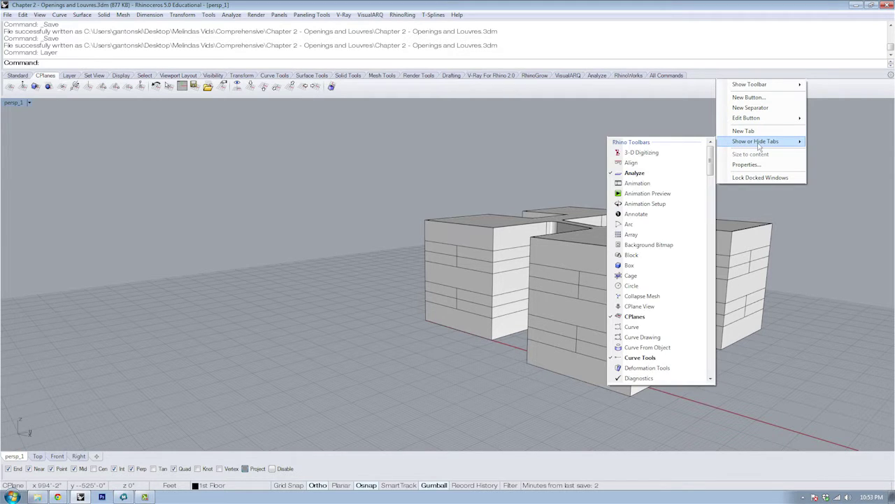
pyautogui.moveTo(758, 88)
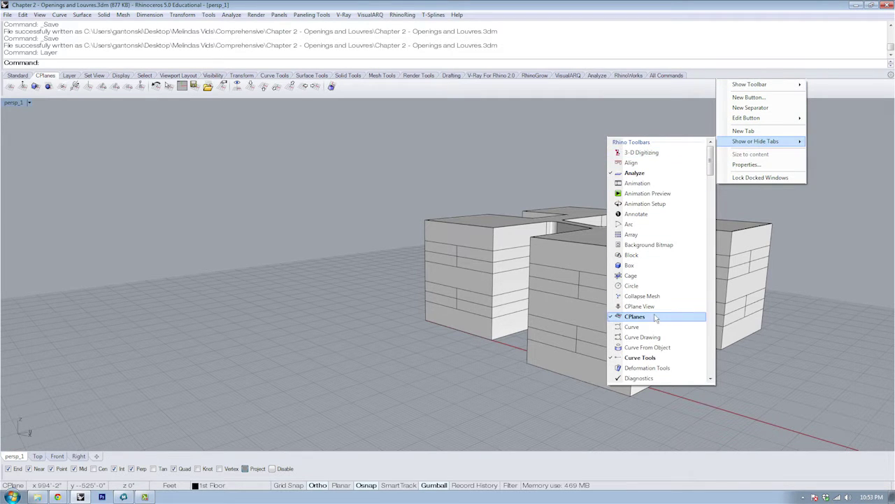
pyautogui.click(314, 242)
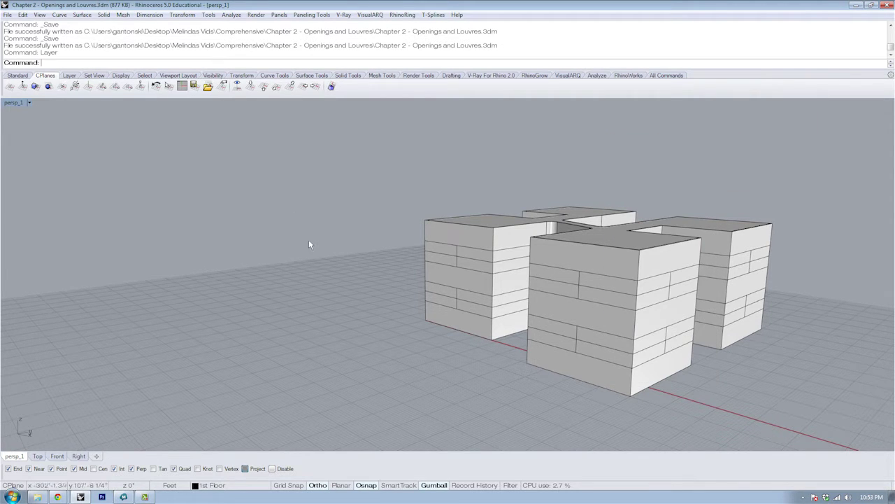
# Set the construction plane to World Front and inspect its alignment with the front face of the building
pyautogui.moveTo(471, 314); pyautogui.dragTo(500, 246, button='right')
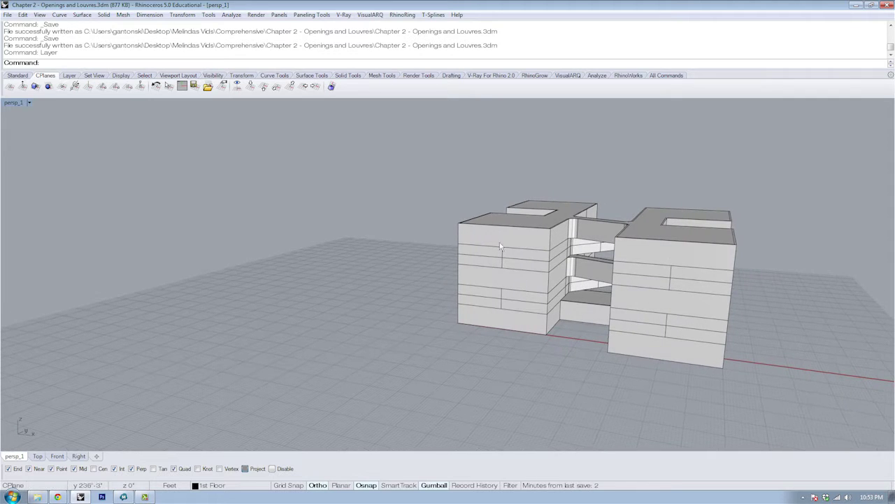
pyautogui.moveTo(616, 368); pyautogui.dragTo(475, 304, button='right')
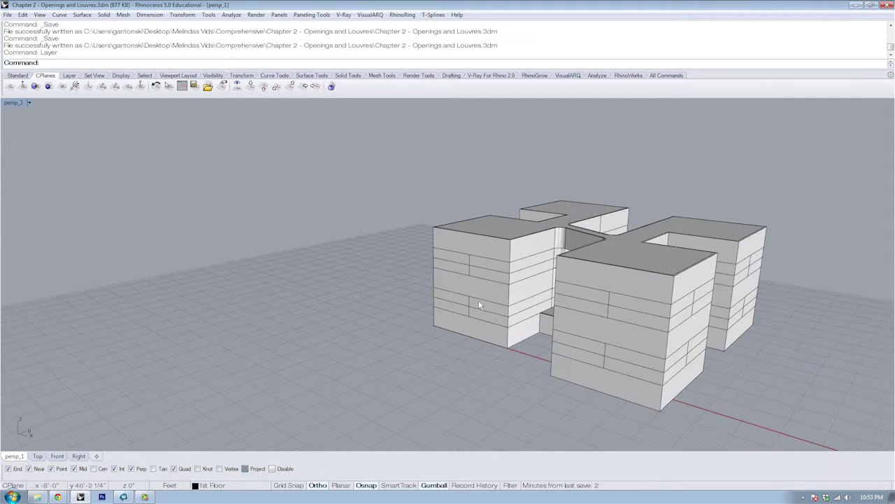
pyautogui.click(277, 86)
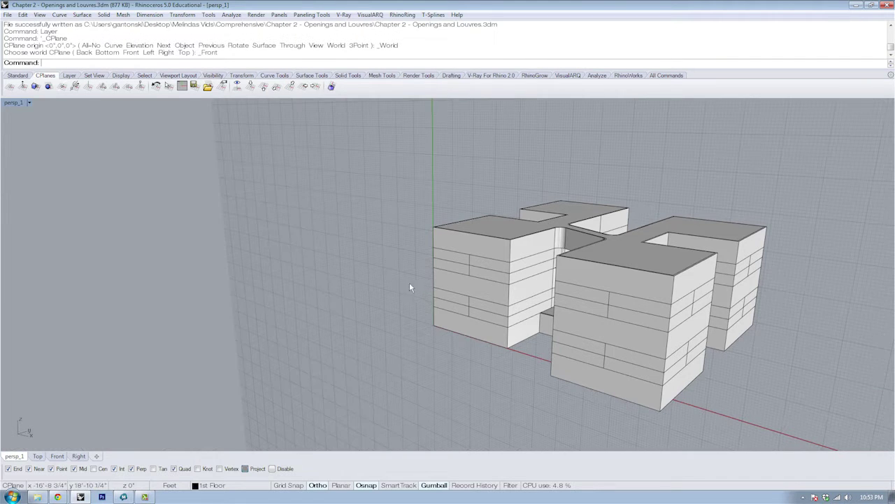
pyautogui.moveTo(409, 282); pyautogui.dragTo(370, 272, button='right')
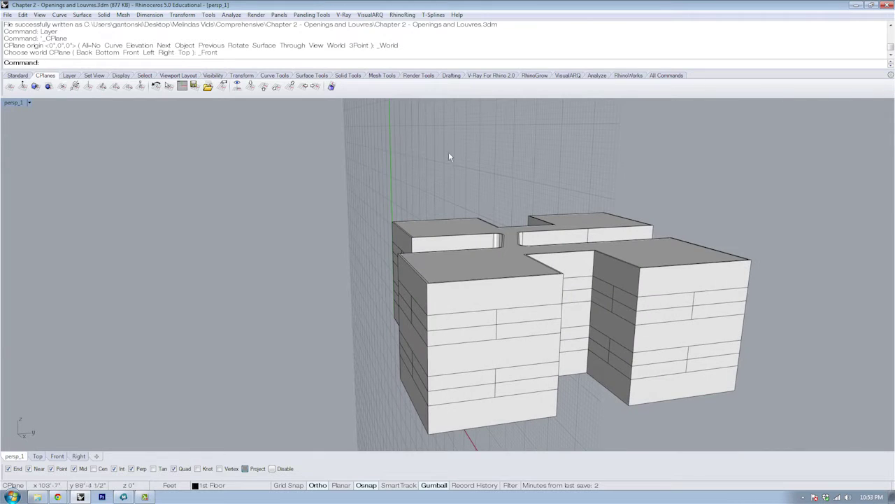
pyautogui.moveTo(449, 156); pyautogui.dragTo(388, 141, button='right')
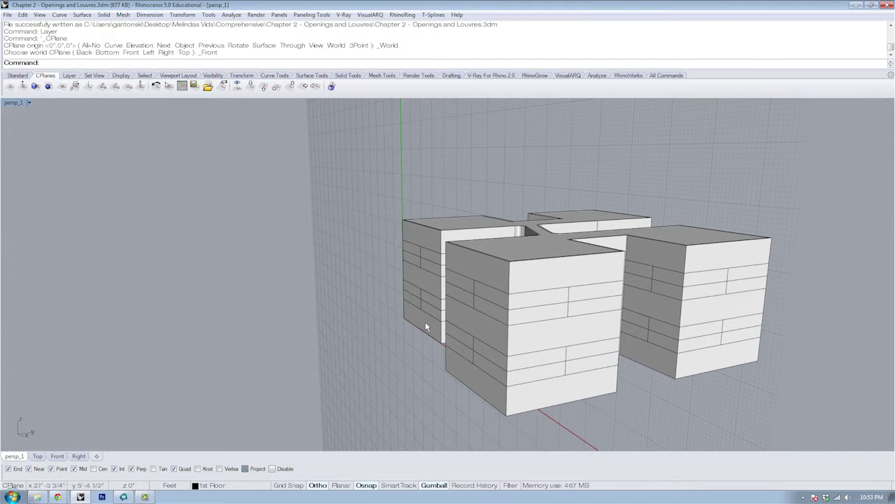
pyautogui.moveTo(425, 320); pyautogui.dragTo(478, 326, button='right')
pyautogui.scroll(2, 478, 327)
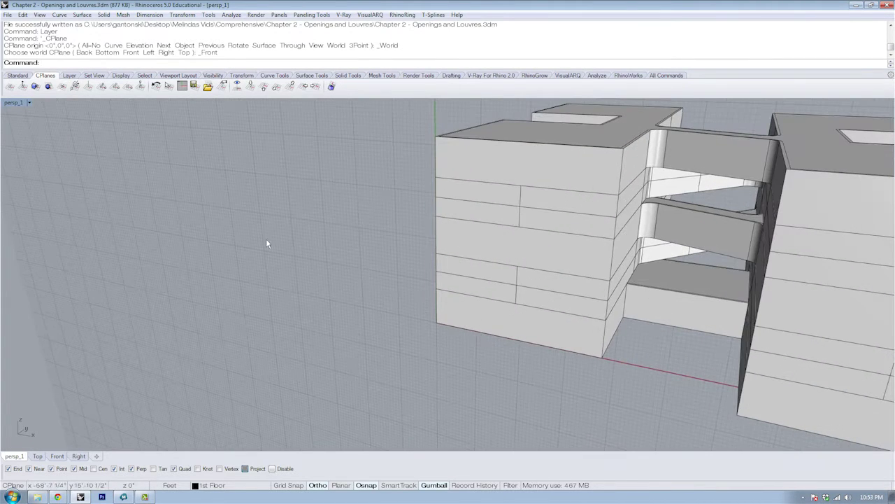
# Switch the perspective viewport to the Ghosted display mode to see inside the building's front corner
pyautogui.click(29, 102)
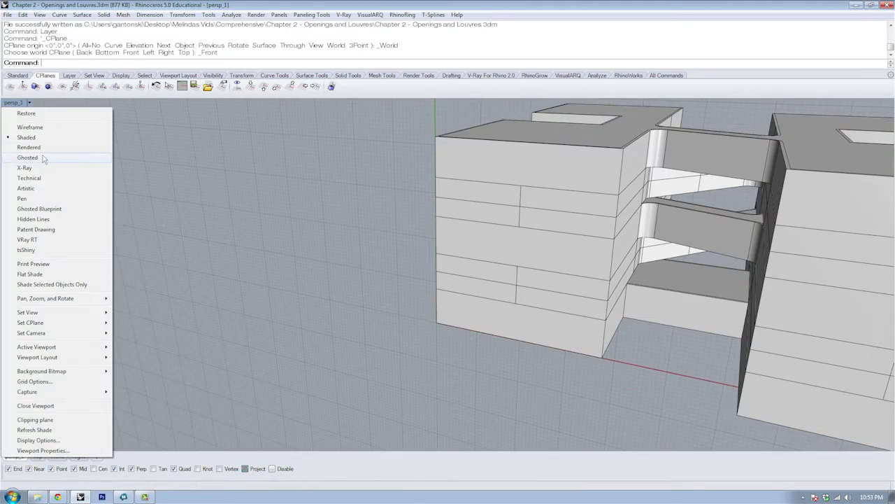
pyautogui.click(28, 157)
pyautogui.moveTo(396, 280); pyautogui.dragTo(319, 244, button='right')
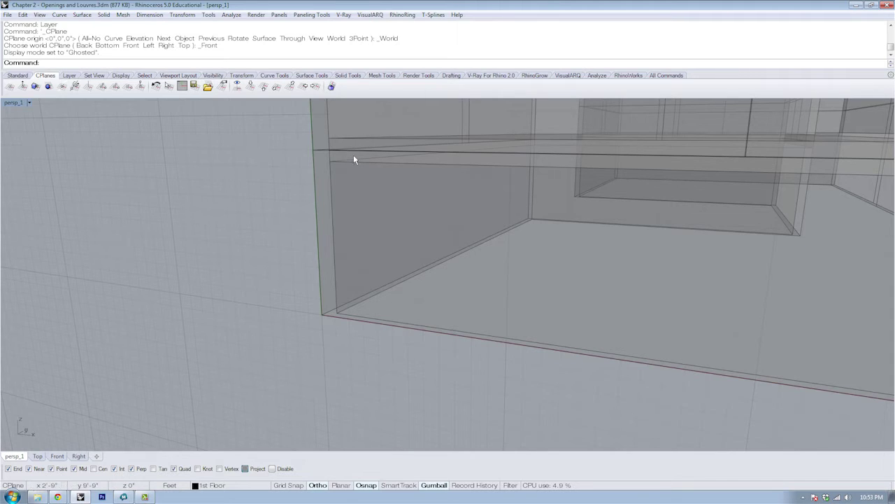
# Select the two stacked slab extrusions between the first and second floors at the building's front corner
pyautogui.moveTo(353, 156); pyautogui.dragTo(310, 198, button='right')
pyautogui.click(310, 198)
pyautogui.keyDown('shift'); pyautogui.click(326, 238); pyautogui.keyUp('shift')
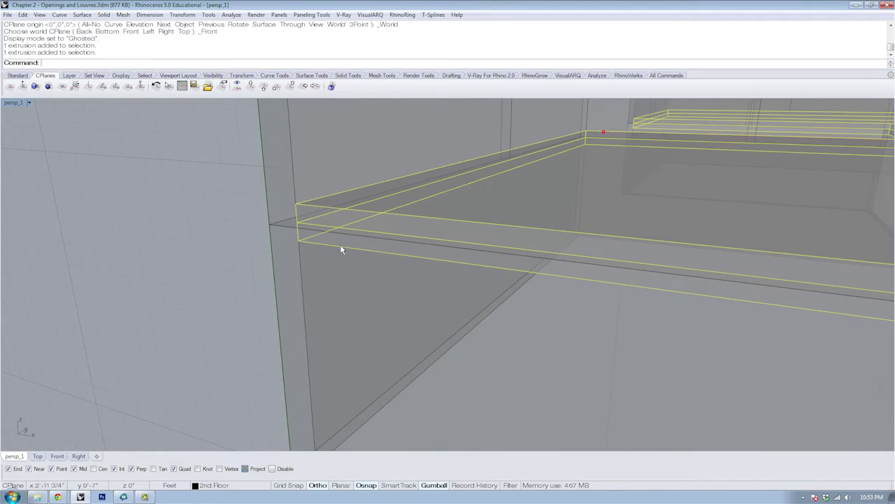
pyautogui.moveTo(340, 244); pyautogui.dragTo(350, 181, button='right')
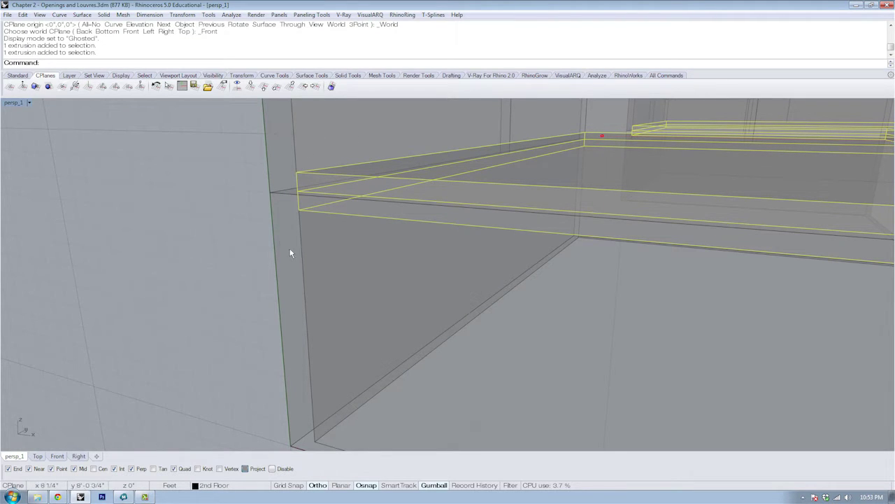
# Select the first- and second-floor slab extrusions in turn and examine how they meet at the building's front corner
pyautogui.click(206, 217)
pyautogui.click(311, 209)
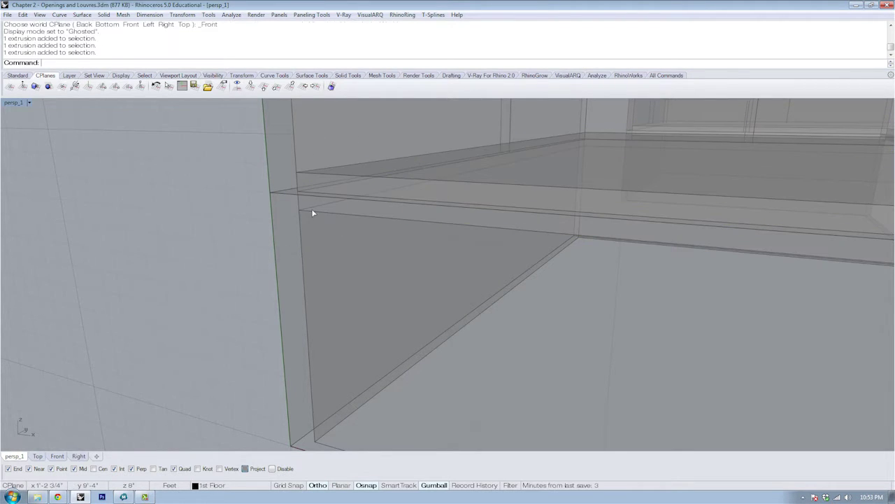
pyautogui.click(206, 223)
pyautogui.scroll(-4, 307, 185)
pyautogui.moveTo(308, 184); pyautogui.dragTo(326, 188, button='right')
pyautogui.click(306, 209)
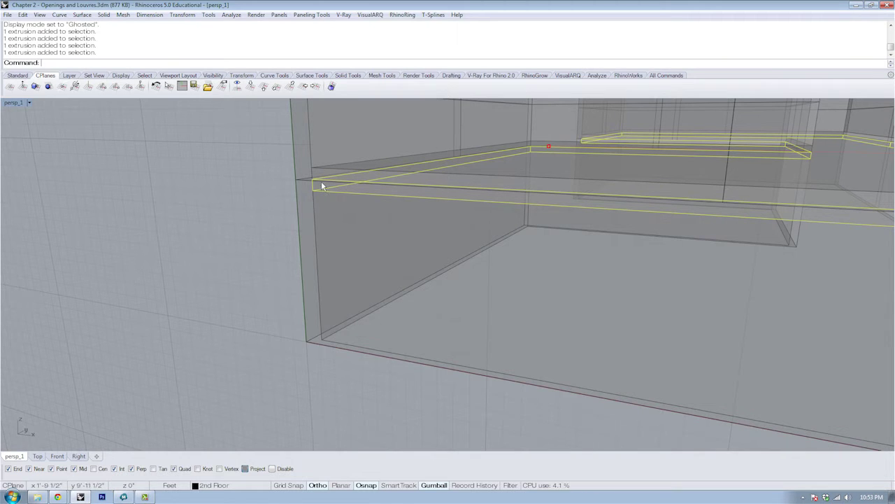
pyautogui.keyDown('shift'); pyautogui.click(306, 200); pyautogui.keyUp('shift')
pyautogui.moveTo(257, 222); pyautogui.dragTo(342, 288, button='right')
pyautogui.click(310, 203)
pyautogui.scroll(-5, 309, 203)
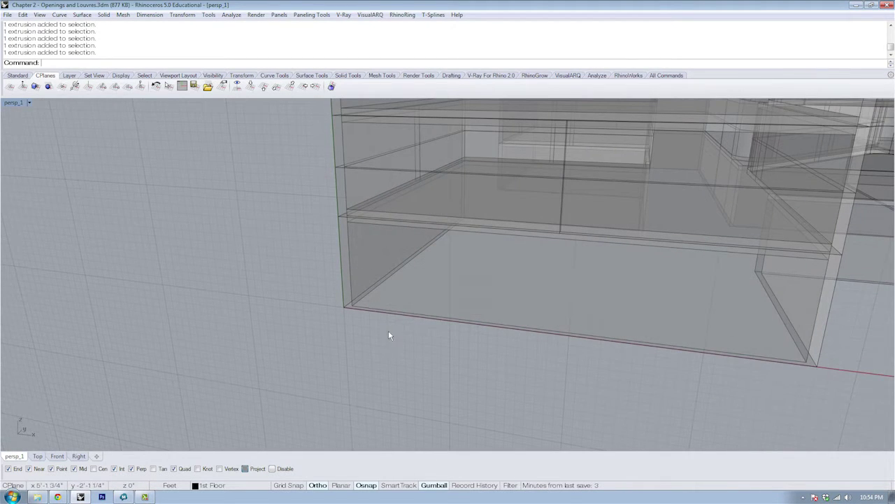
pyautogui.moveTo(389, 335); pyautogui.dragTo(404, 309, button='right')
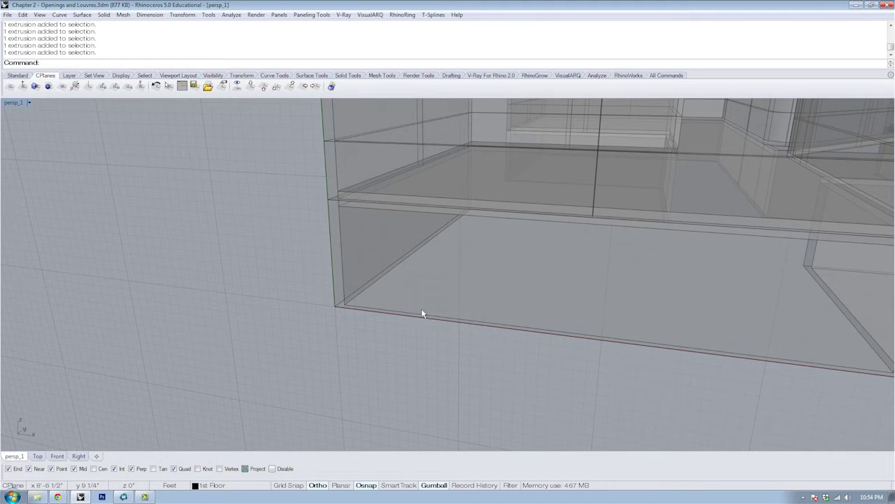
pyautogui.moveTo(433, 311); pyautogui.dragTo(408, 314, button='right')
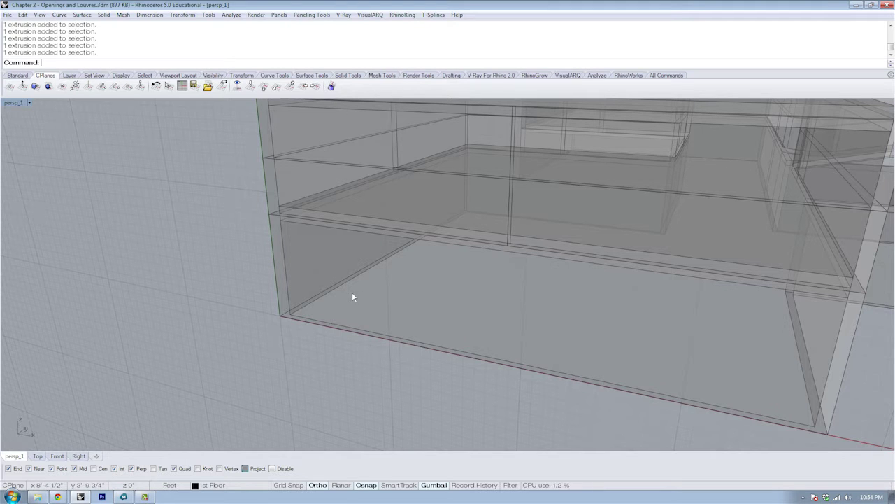
pyautogui.moveTo(357, 298); pyautogui.dragTo(338, 298, button='right')
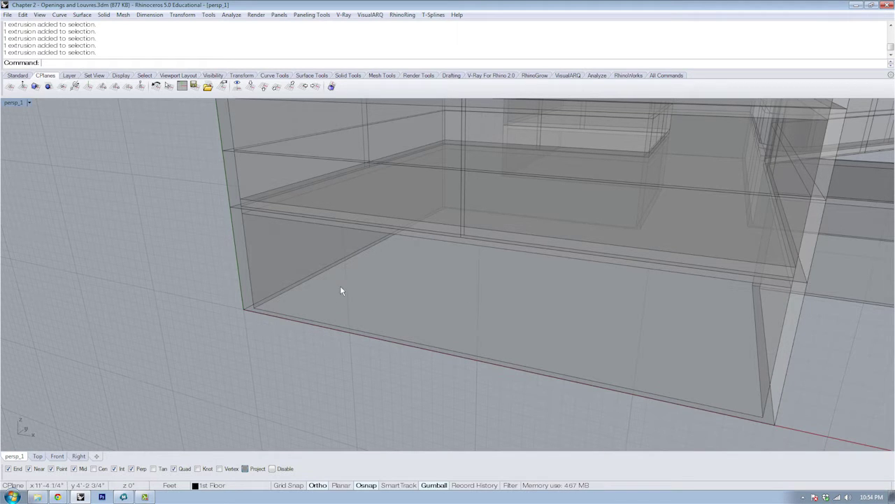
pyautogui.moveTo(342, 291); pyautogui.dragTo(390, 304, button='right')
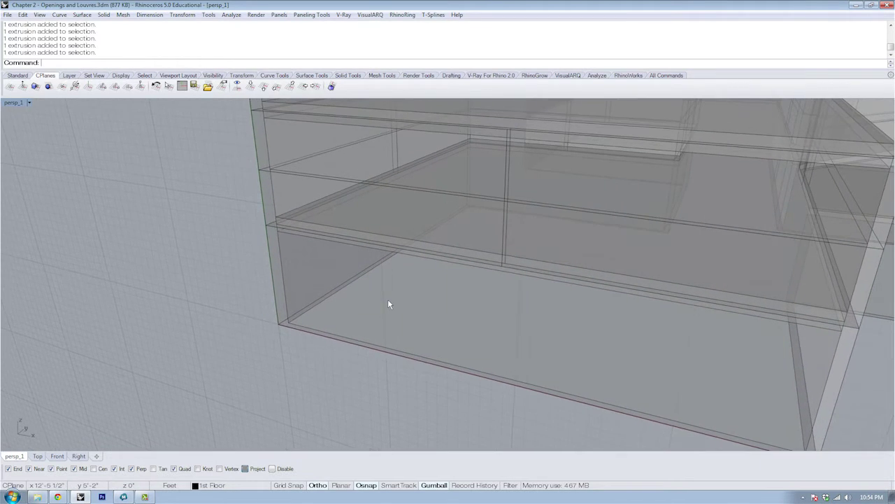
# Draw a 10' by 10' rectangle on the front facade plane, starting at the building's lower front corner
pyautogui.write('REC')
pyautogui.press('Return')
pyautogui.moveTo(392, 357); pyautogui.dragTo(423, 359, button='right')
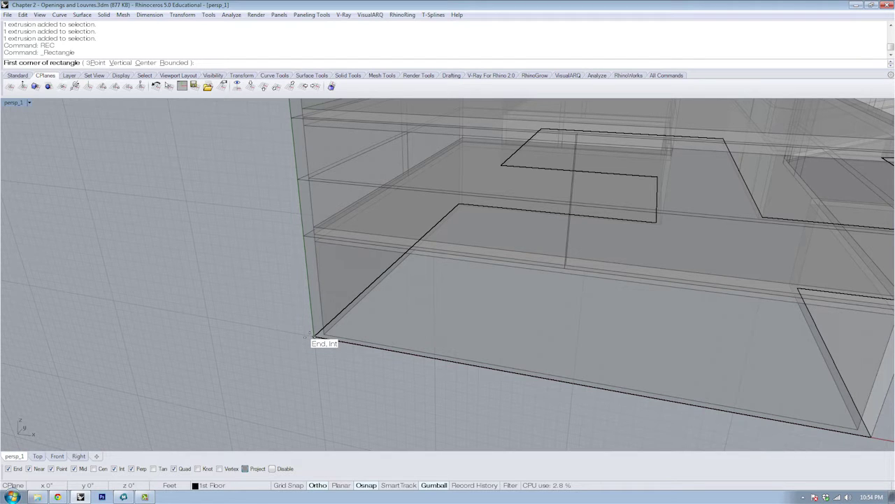
pyautogui.moveTo(380, 366); pyautogui.dragTo(376, 345, button='right')
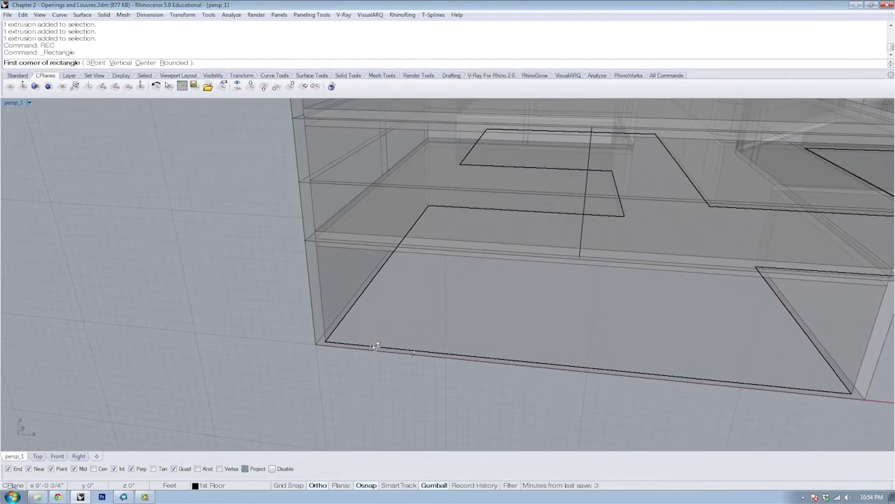
pyautogui.click(314, 343)
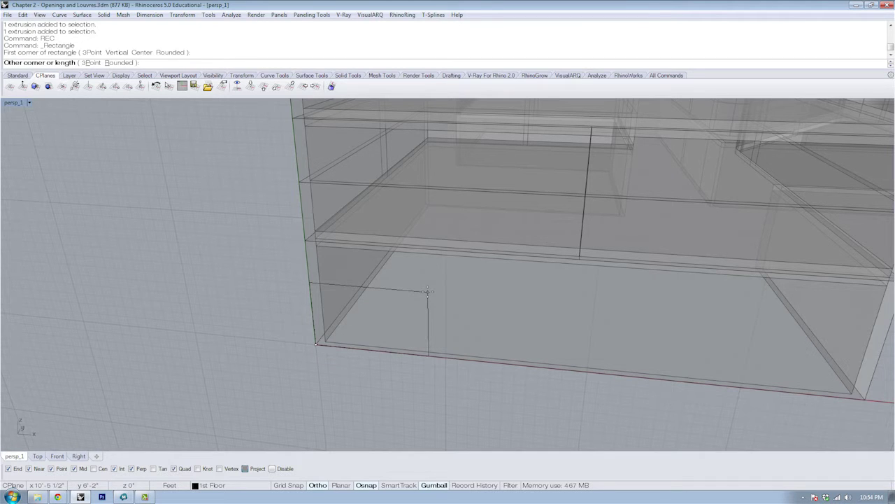
pyautogui.moveTo(427, 292)
pyautogui.mouseDown(button='right')
pyautogui.moveTo(446, 316)
pyautogui.moveTo(480, 304)
pyautogui.moveTo(434, 297)
pyautogui.mouseUp(button='right')
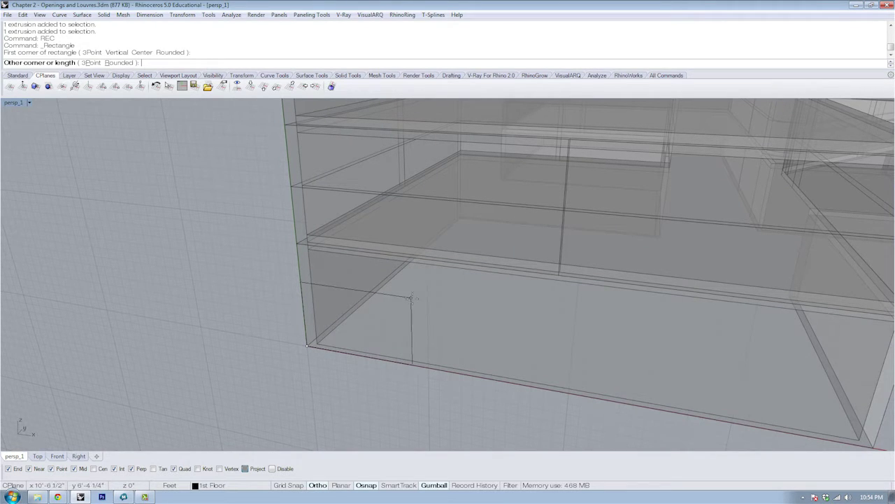
pyautogui.moveTo(381, 326); pyautogui.dragTo(399, 215, button='right')
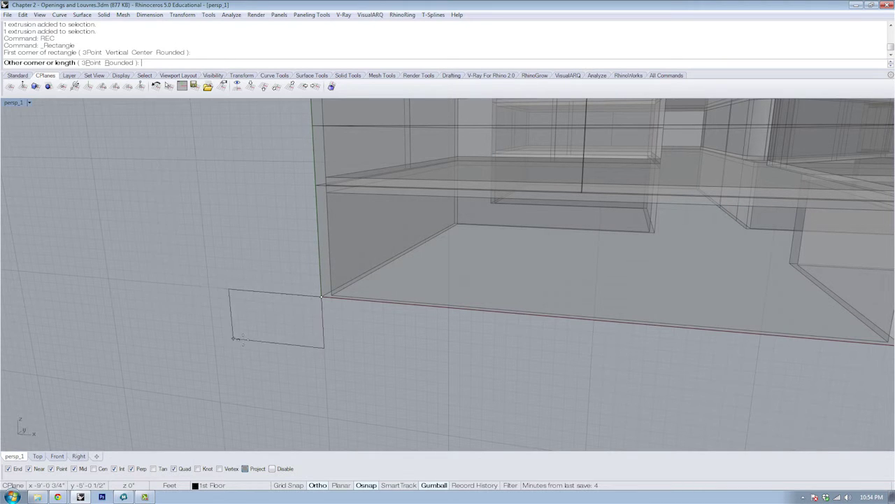
pyautogui.moveTo(230, 350); pyautogui.dragTo(458, 308, button='right')
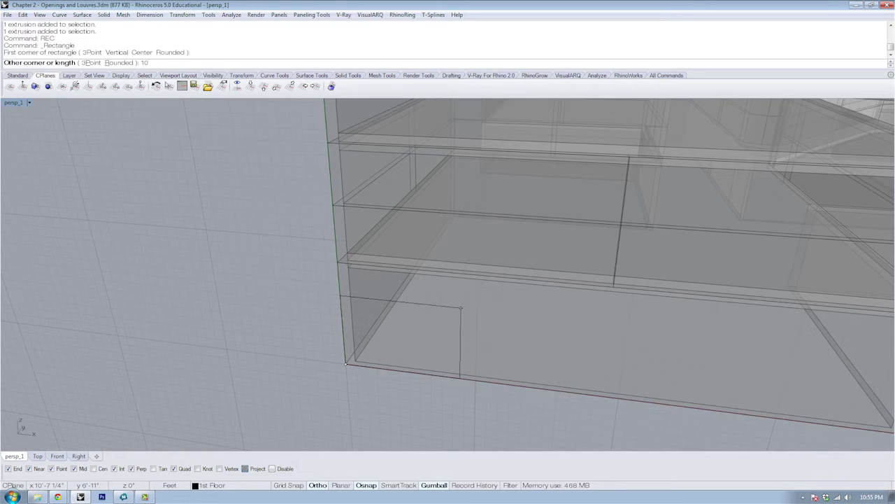
pyautogui.write("'")
pyautogui.press('Return')
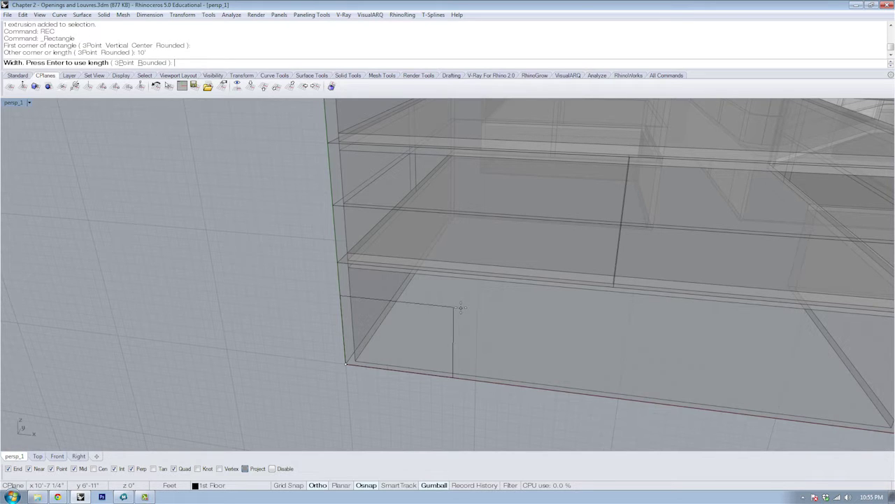
pyautogui.write("10'")
pyautogui.press('Return')
# Offset the 10' rectangle inward by 1'
pyautogui.moveTo(461, 300); pyautogui.dragTo(534, 301, button='right')
pyautogui.click(525, 301)
pyautogui.write('Z')
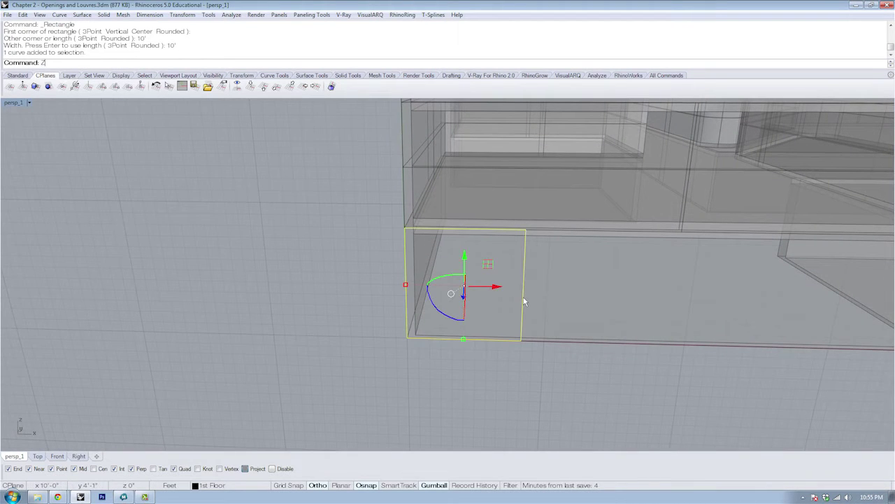
pyautogui.write('S')
pyautogui.press('Return')
pyautogui.moveTo(530, 260); pyautogui.dragTo(551, 295, button='right')
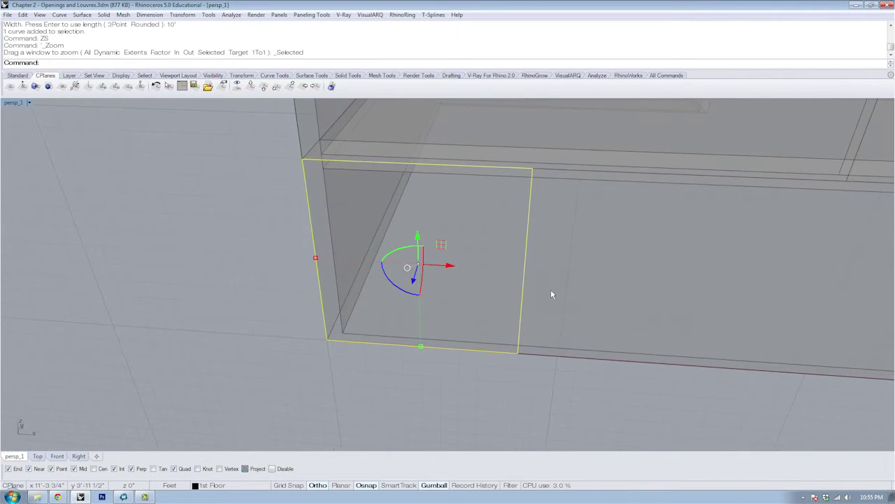
pyautogui.write('Offset')
pyautogui.press('Return')
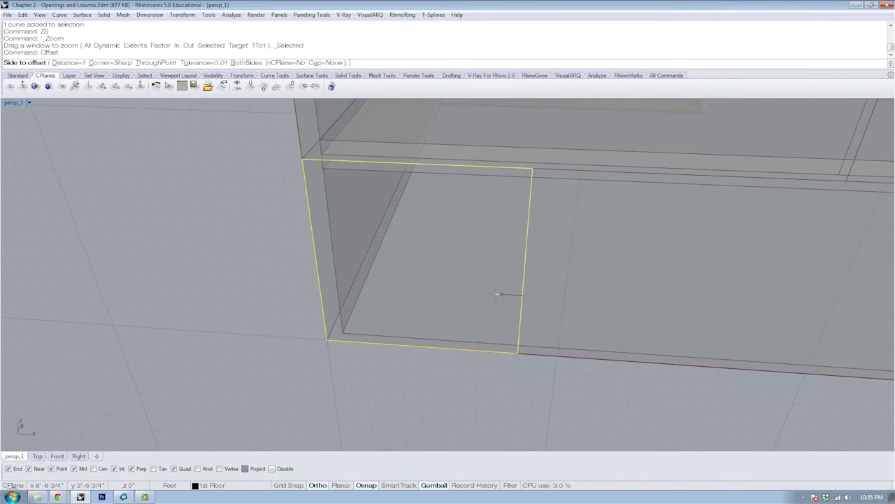
pyautogui.write("1'")
pyautogui.press('Return')
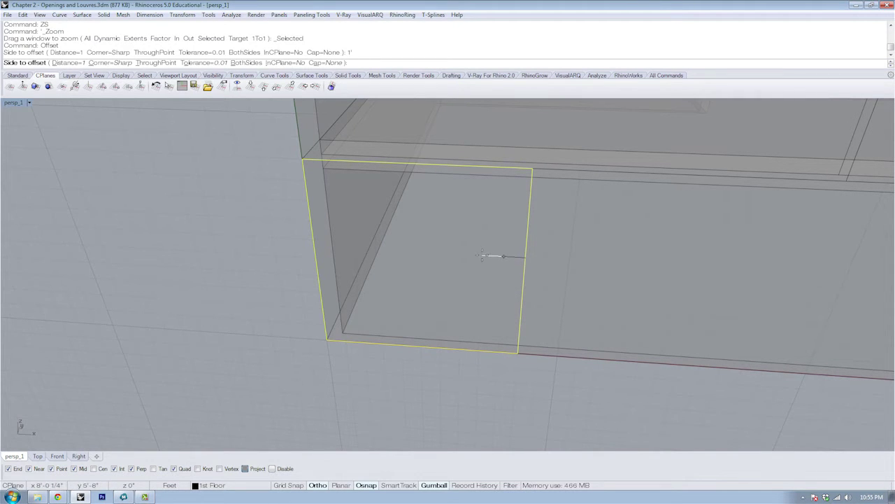
pyautogui.moveTo(482, 266); pyautogui.dragTo(299, 283, button='right')
pyautogui.moveTo(376, 282); pyautogui.dragTo(289, 285, button='right')
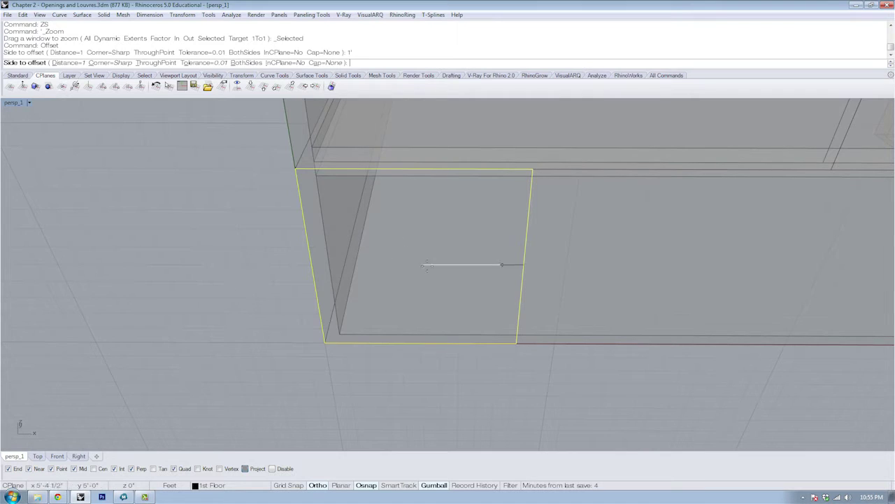
pyautogui.moveTo(427, 265); pyautogui.dragTo(454, 266, button='right')
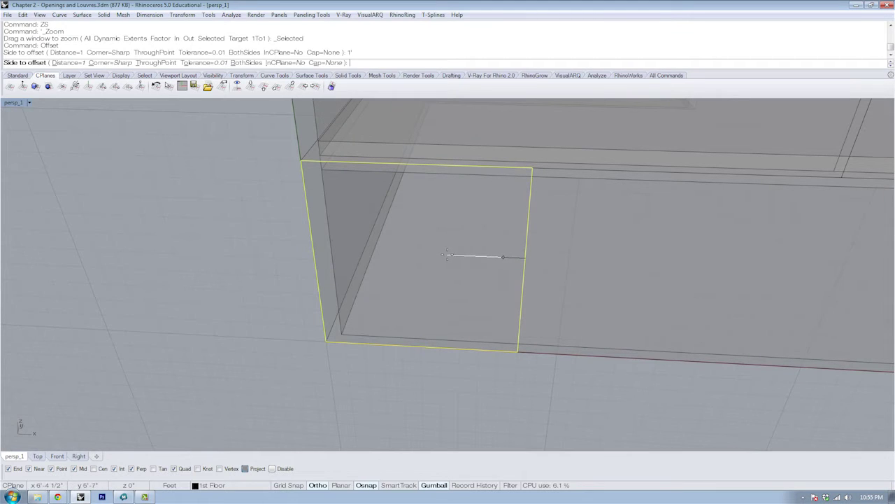
pyautogui.moveTo(466, 256); pyautogui.dragTo(450, 280, button='right')
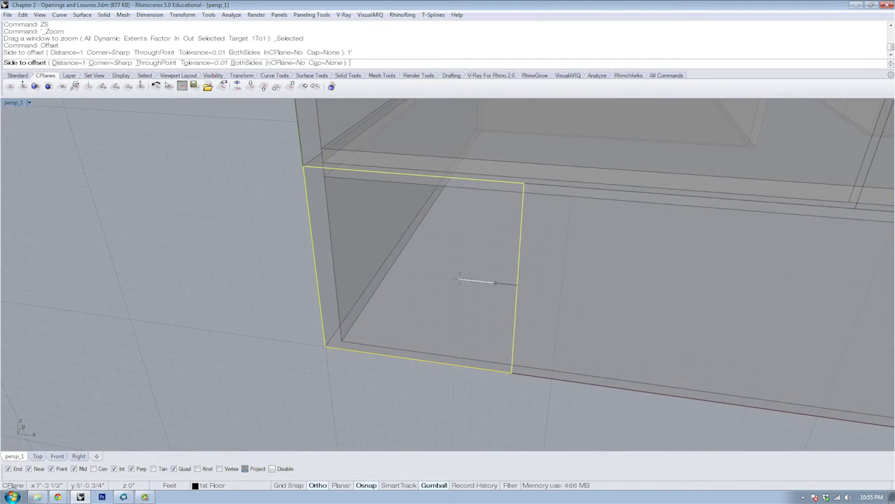
pyautogui.click(455, 286)
# Extrude the outer and inner rectangles together by -3' as a solid frame projecting outward from the facade
pyautogui.moveTo(474, 292); pyautogui.dragTo(436, 289, button='right')
pyautogui.write('T')
pyautogui.press('Return')
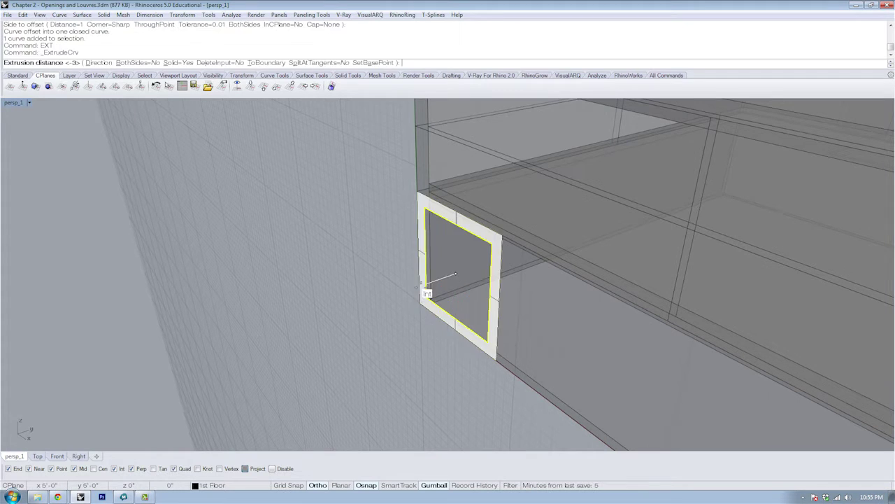
pyautogui.write('-3')
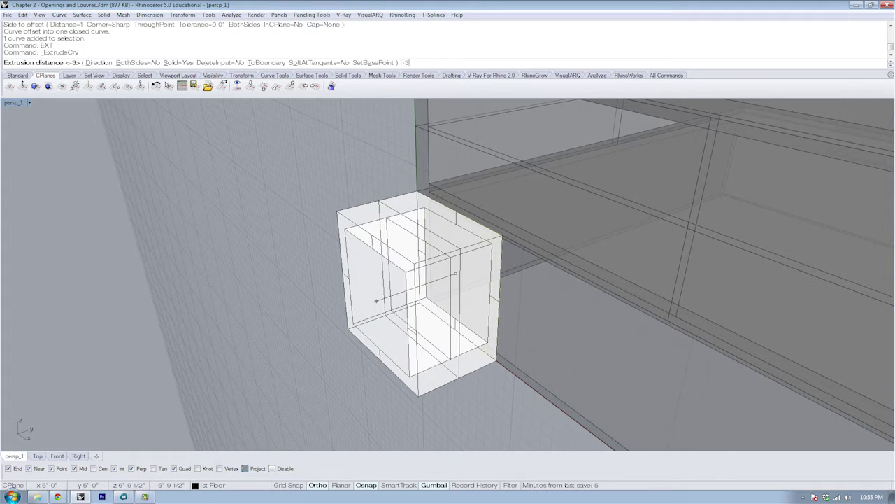
pyautogui.write("'")
pyautogui.press('Return')
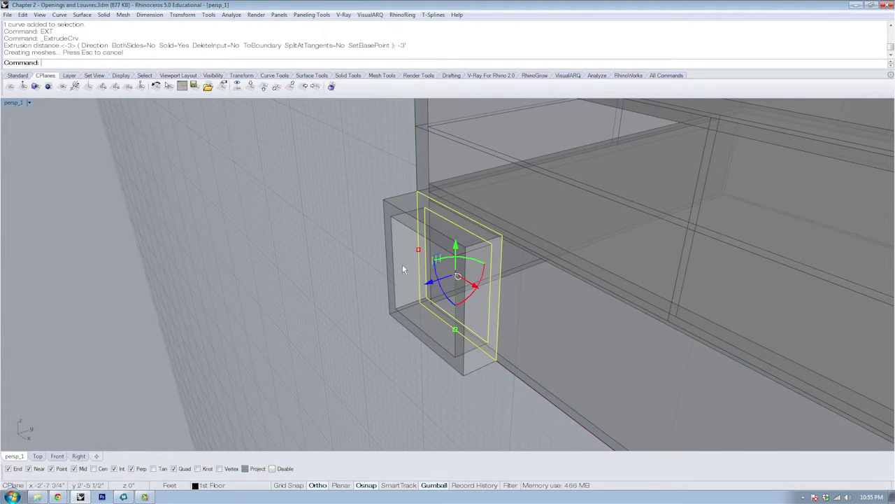
# Switch the perspective viewport to the Shaded display mode and inspect the extruded frame at the building's corner
pyautogui.moveTo(436, 244); pyautogui.dragTo(539, 266, button='right')
pyautogui.click(30, 102)
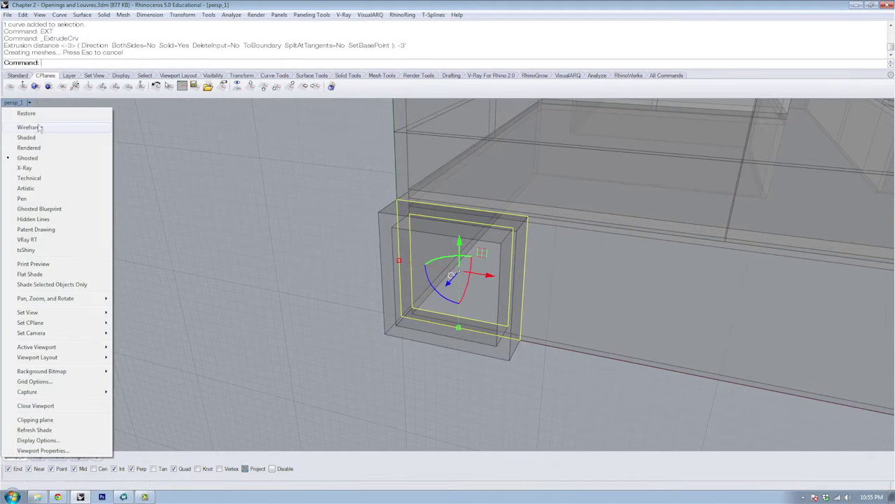
pyautogui.click(42, 139)
pyautogui.moveTo(329, 254)
pyautogui.mouseDown(button='right')
pyautogui.moveTo(330, 245)
pyautogui.moveTo(304, 265)
pyautogui.moveTo(285, 265)
pyautogui.mouseUp(button='right')
pyautogui.scroll(5, 411, 218)
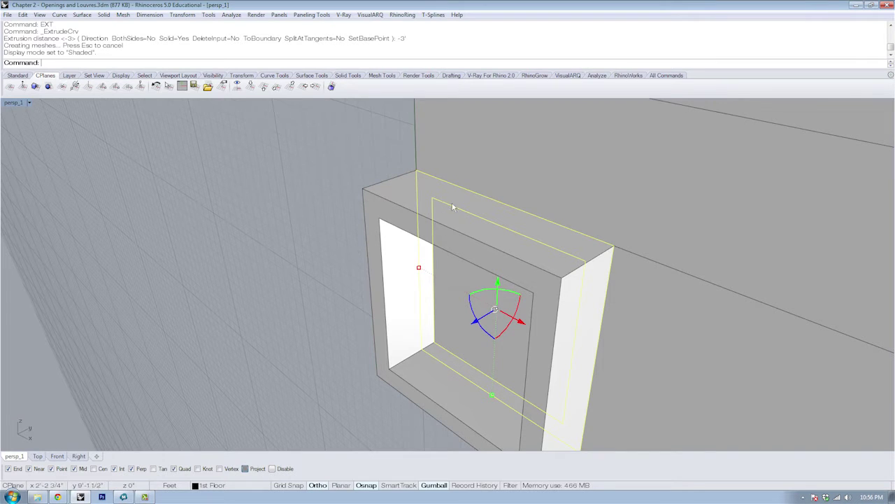
pyautogui.scroll(-2, 441, 202)
pyautogui.moveTo(443, 212); pyautogui.dragTo(472, 216, button='right')
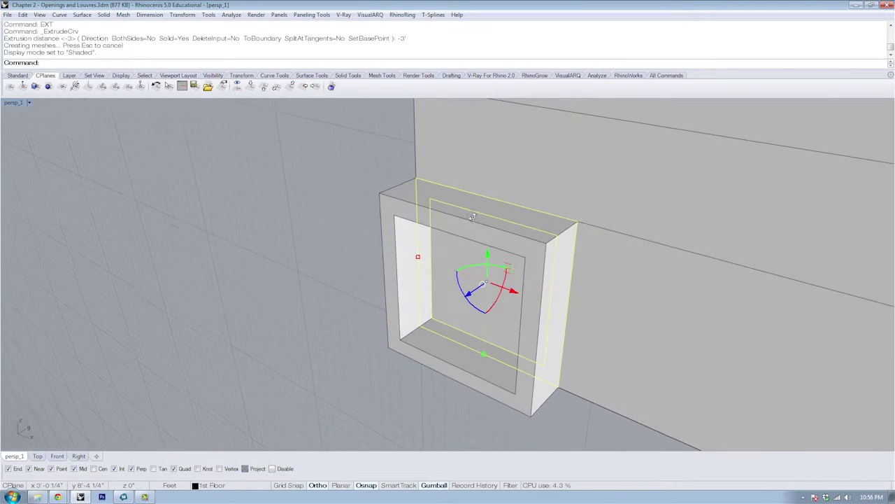
# Remove the inner rectangle from the selection and delete the outer rectangle curve
pyautogui.moveTo(469, 257); pyautogui.dragTo(444, 209, button='right')
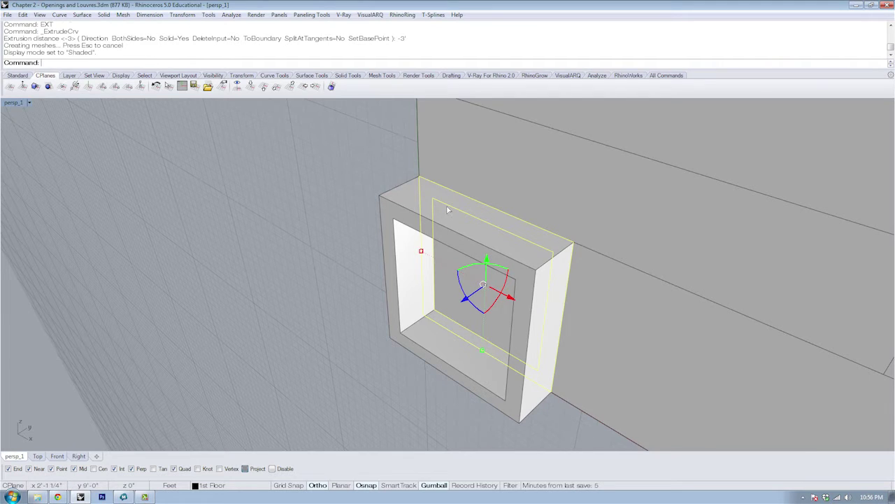
pyautogui.keyDown('ctrl'); pyautogui.click(447, 205); pyautogui.keyUp('ctrl')
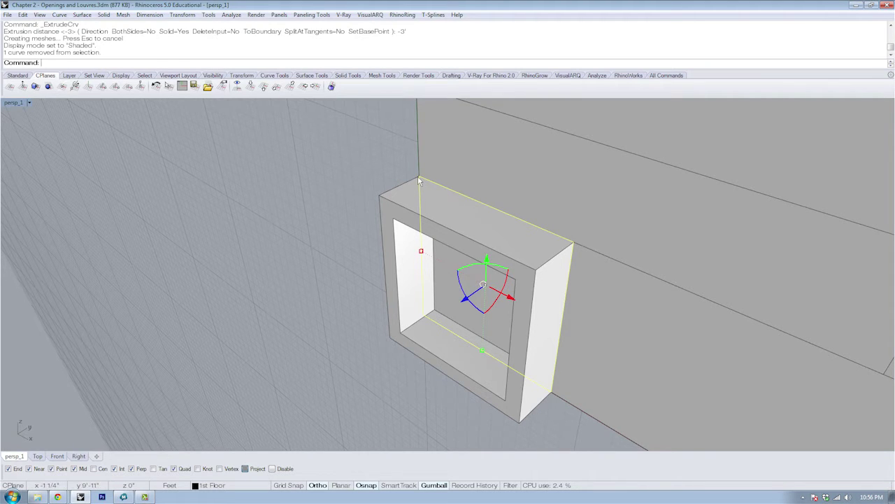
pyautogui.press('Delete')
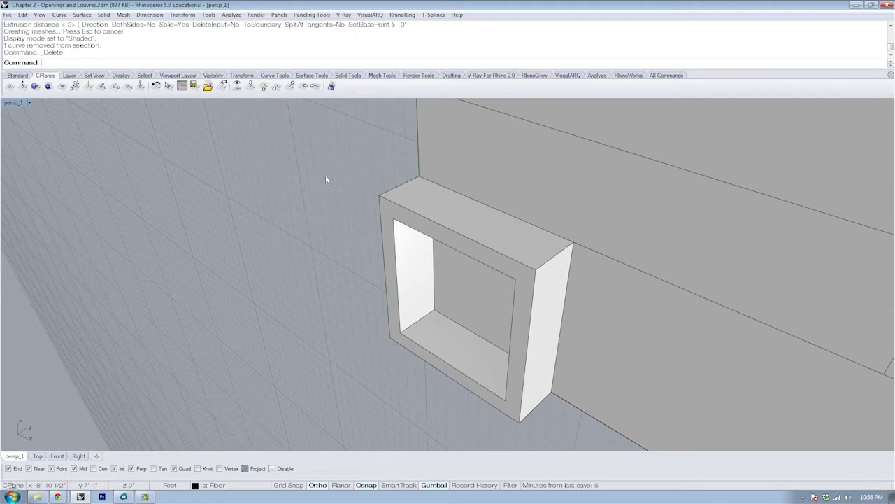
# Select the inner rectangle curve behind the frame and switch the perspective viewport to the Ghosted display mode
pyautogui.moveTo(434, 280); pyautogui.dragTo(452, 320, button='right')
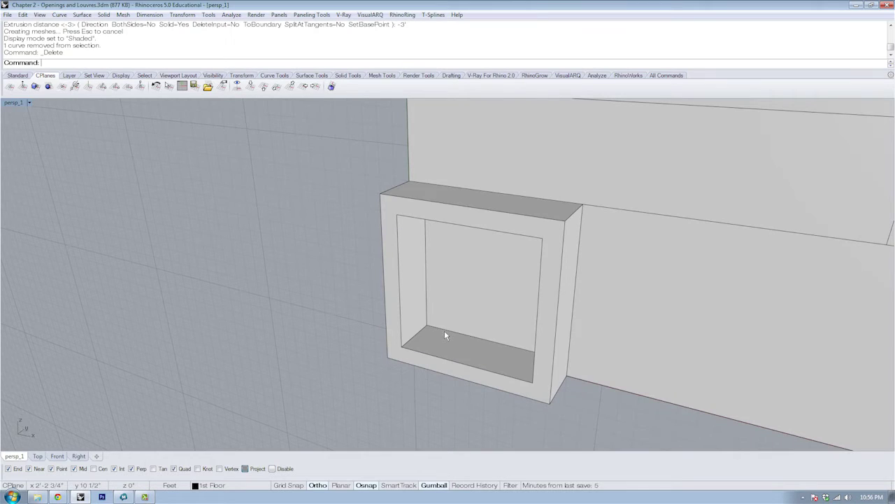
pyautogui.click(446, 329)
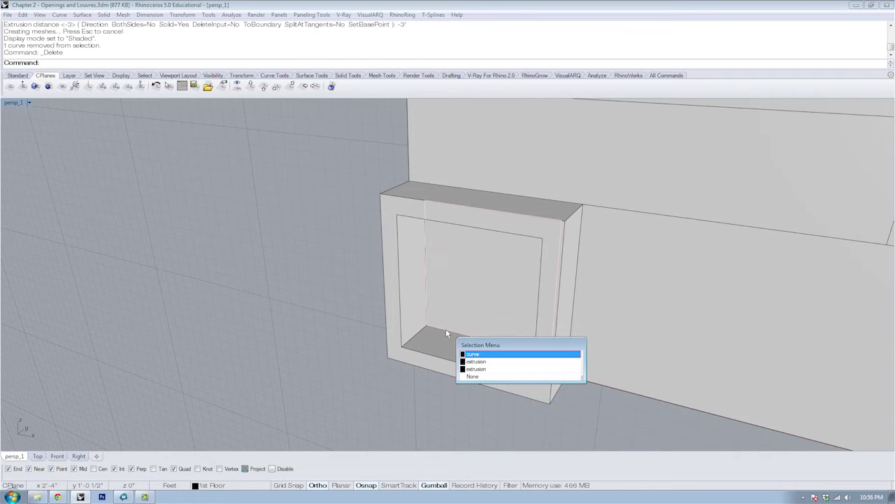
pyautogui.click(477, 361)
pyautogui.scroll(-3, 485, 301)
pyautogui.click(29, 103)
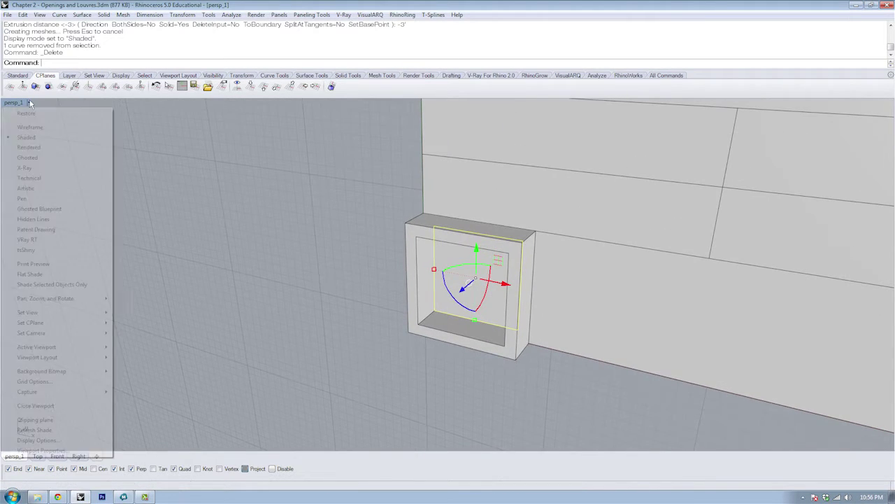
pyautogui.click(41, 159)
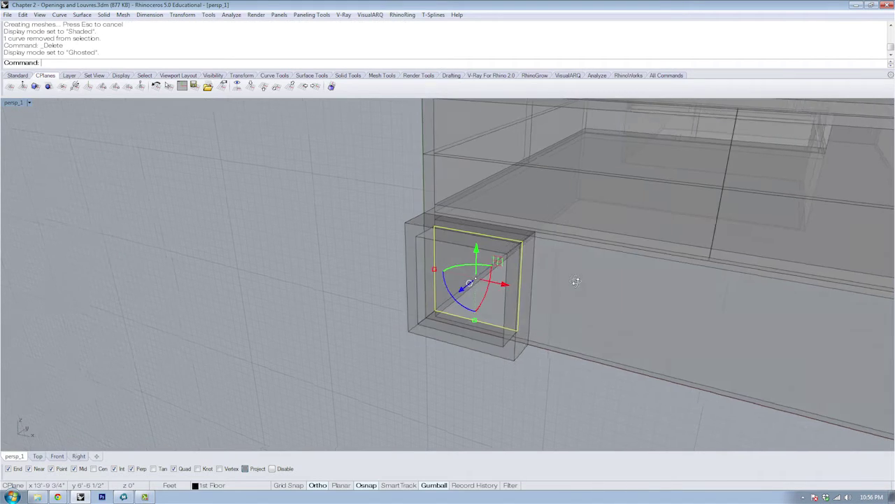
# Extrude the inner rectangle as a solid in both directions, slightly past the frame's depth, and delete the source curve
pyautogui.moveTo(573, 276); pyautogui.dragTo(532, 304, button='right')
pyautogui.write('EXT')
pyautogui.press('Return')
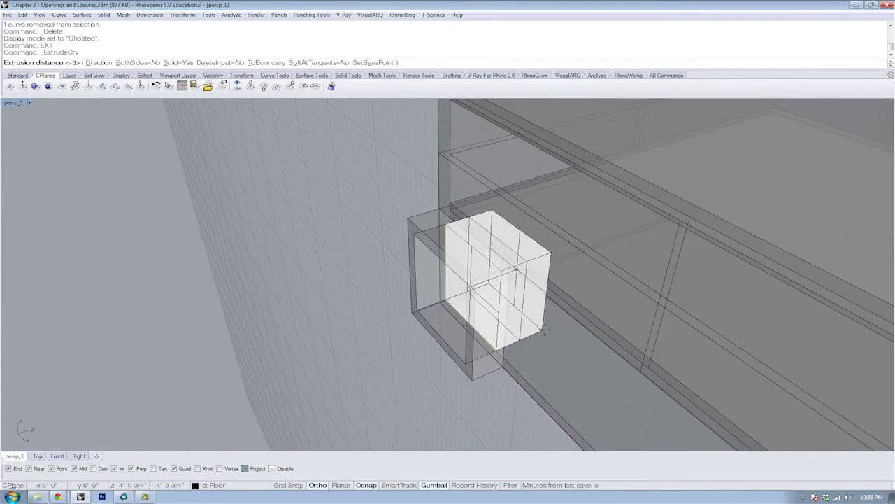
pyautogui.click(148, 64)
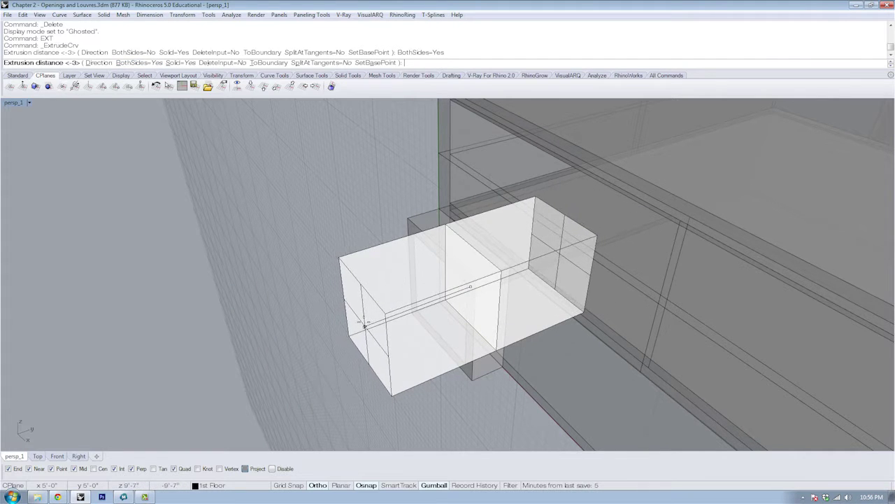
pyautogui.moveTo(390, 320); pyautogui.dragTo(392, 341, button='right')
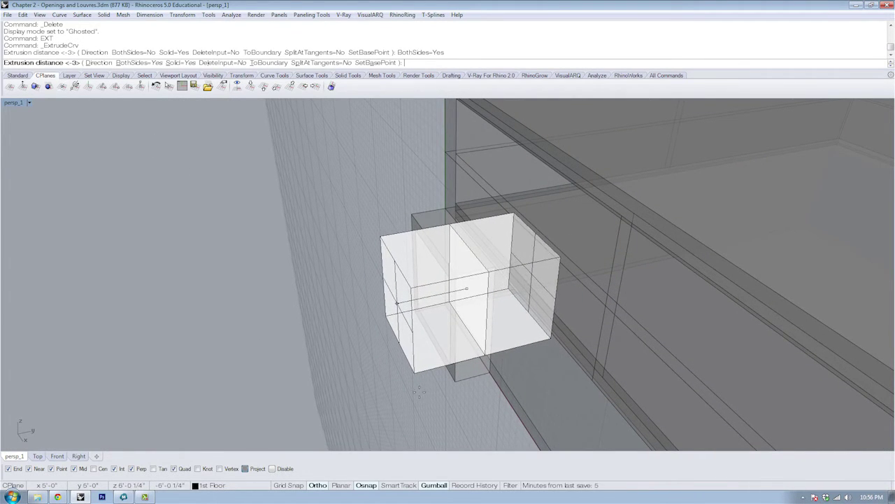
pyautogui.moveTo(427, 381); pyautogui.dragTo(454, 365, button='right')
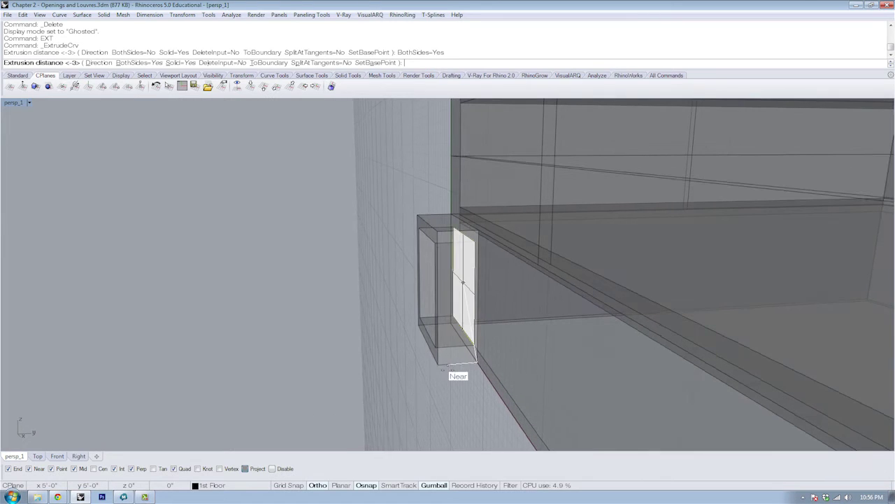
pyautogui.click(419, 366)
pyautogui.moveTo(396, 368); pyautogui.dragTo(451, 390, button='right')
pyautogui.press('Delete')
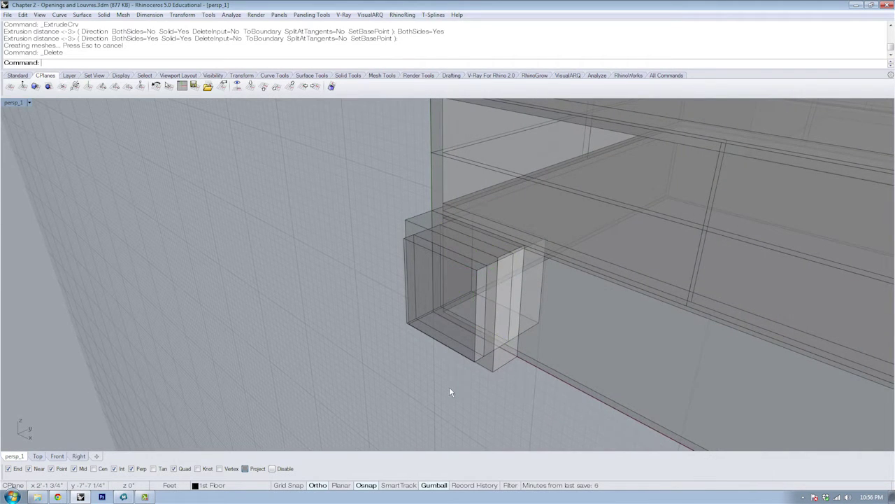
# Switch the perspective viewport to the Shaded display mode and group the outer frame solid with the inner box
pyautogui.click(30, 102)
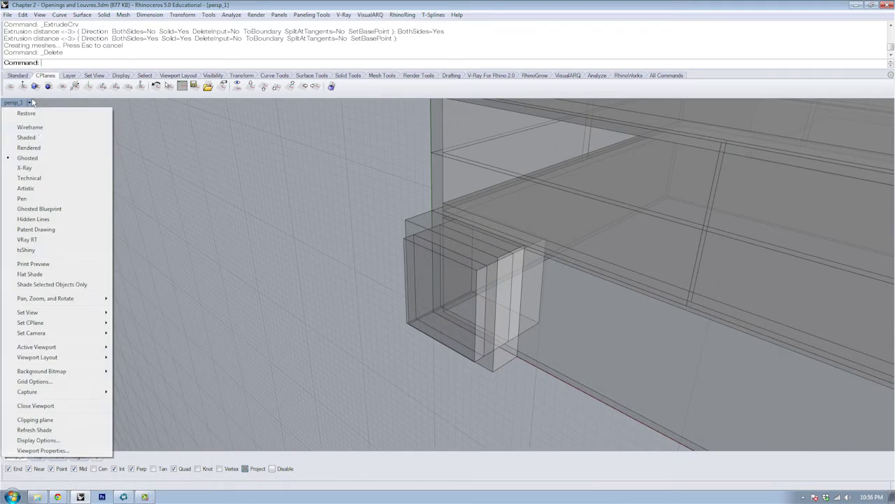
pyautogui.click(31, 140)
pyautogui.moveTo(266, 210); pyautogui.dragTo(415, 270, button='right')
pyautogui.click(415, 270)
pyautogui.keyDown('shift'); pyautogui.click(458, 280); pyautogui.keyUp('shift')
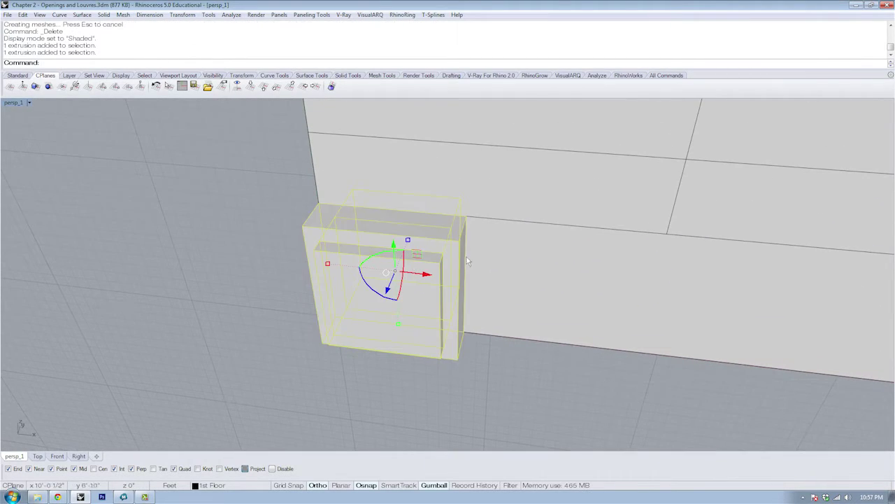
pyautogui.moveTo(467, 256); pyautogui.dragTo(404, 238, button='right')
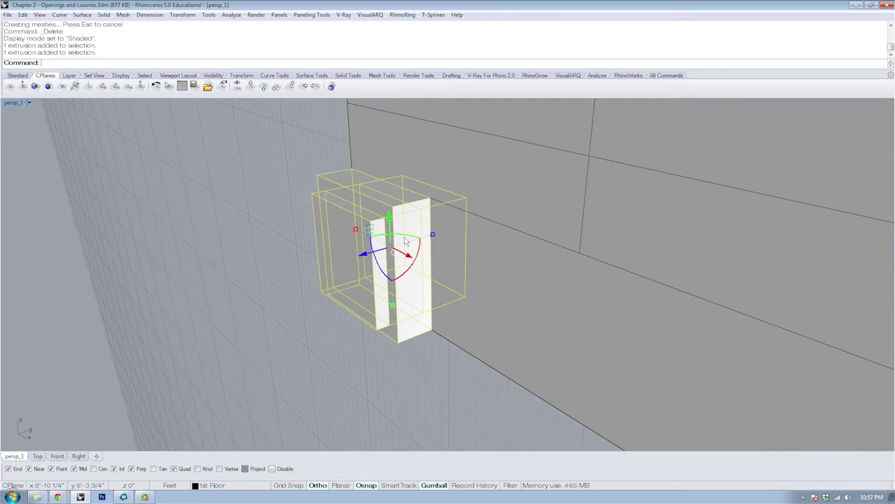
pyautogui.press('Return')
pyautogui.click(220, 208)
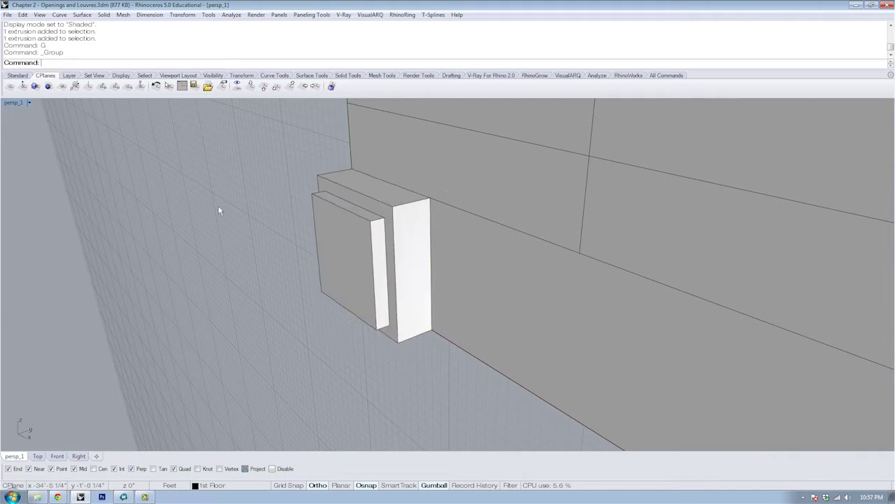
# Open the Front view, set it to the Shaded display mode and frame the whole facade
pyautogui.scroll(-6, 263, 205)
pyautogui.moveTo(315, 287); pyautogui.dragTo(366, 309, button='right')
pyautogui.click(270, 252)
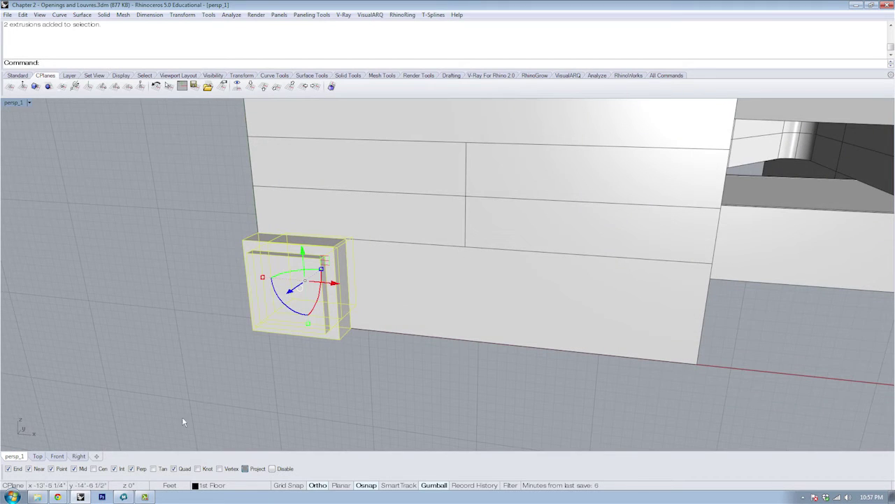
pyautogui.click(56, 456)
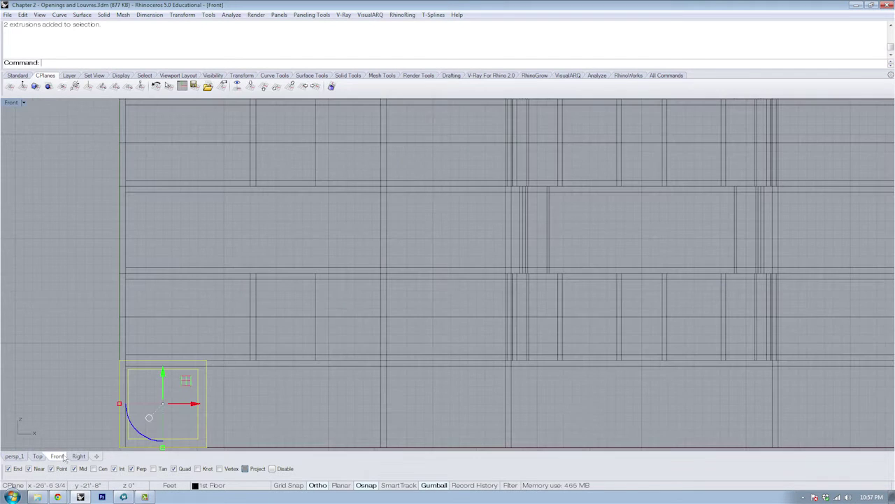
pyautogui.click(23, 104)
pyautogui.click(32, 137)
pyautogui.scroll(-2, 173, 195)
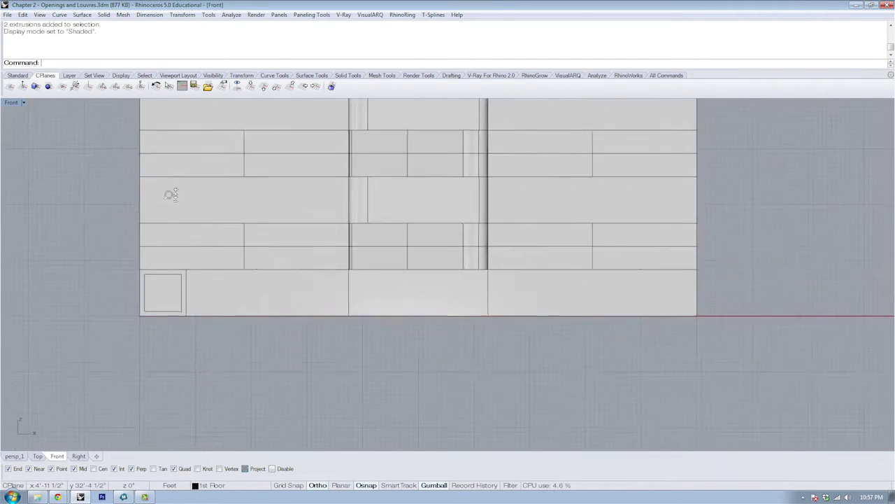
pyautogui.scroll(-1, 170, 195)
pyautogui.moveTo(303, 224); pyautogui.dragTo(445, 284, button='right')
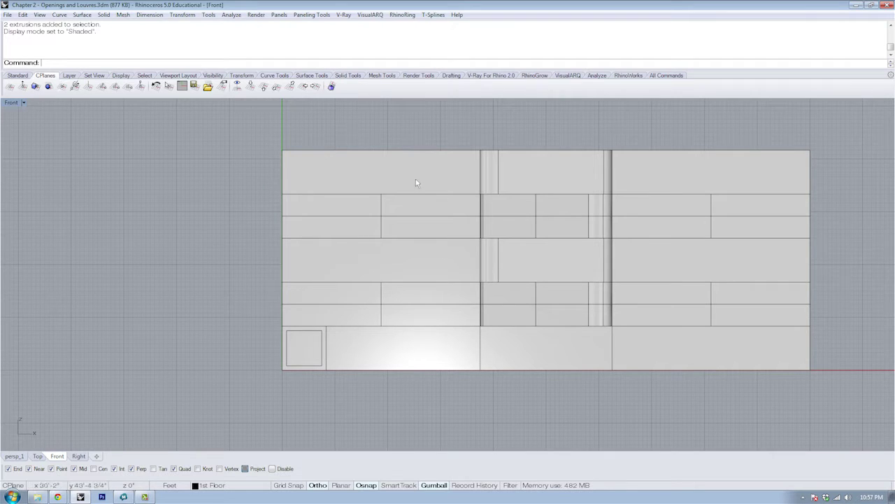
# Copy the grouped corner frame horizontally along the ground floor by two frame widths
pyautogui.scroll(5, 463, 277)
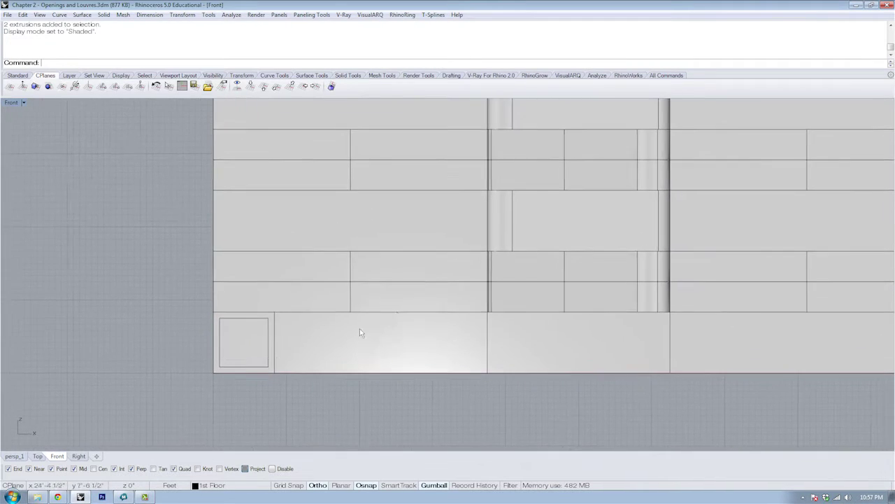
pyautogui.click(270, 333)
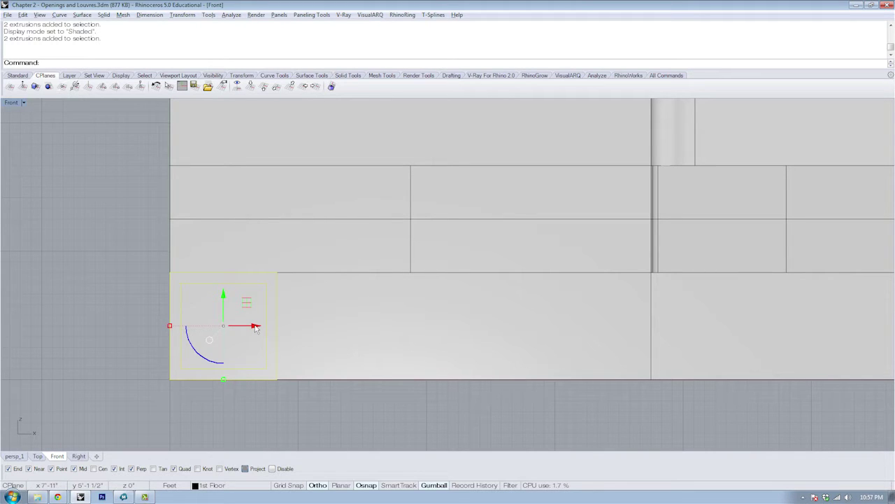
pyautogui.click(256, 327)
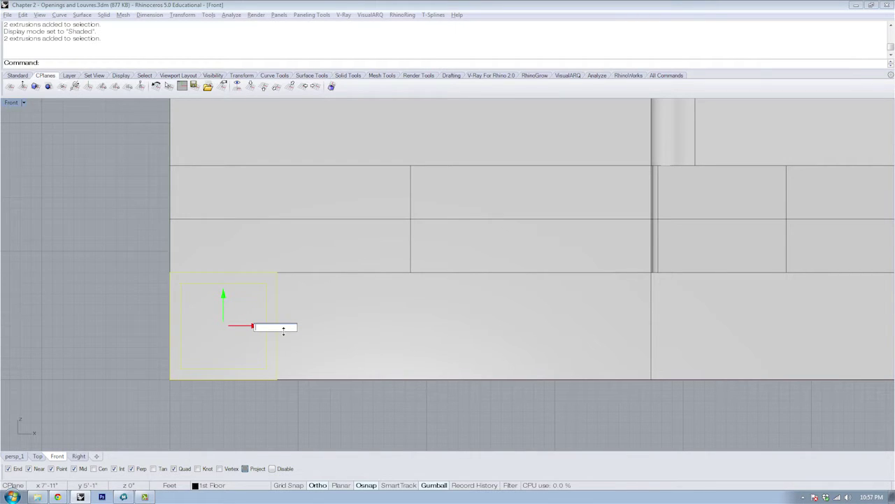
pyautogui.press('Return')
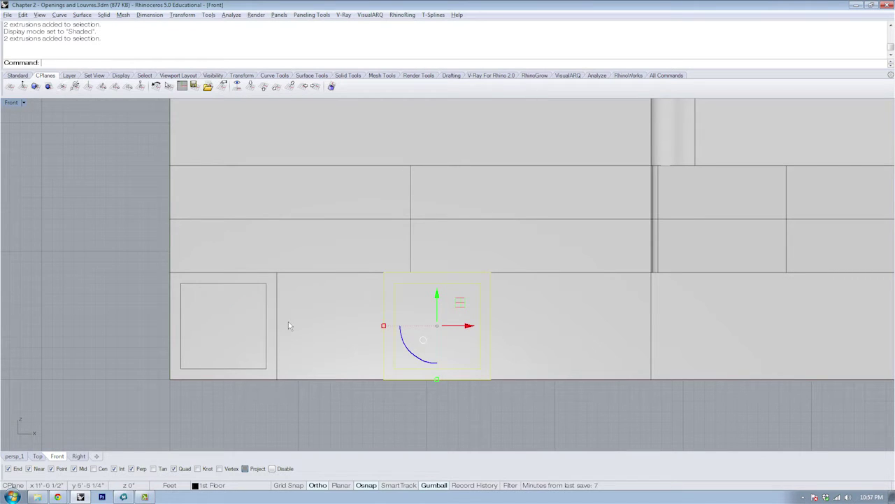
# Copy the second frame another 15' horizontally along the ground floor
pyautogui.click(466, 326)
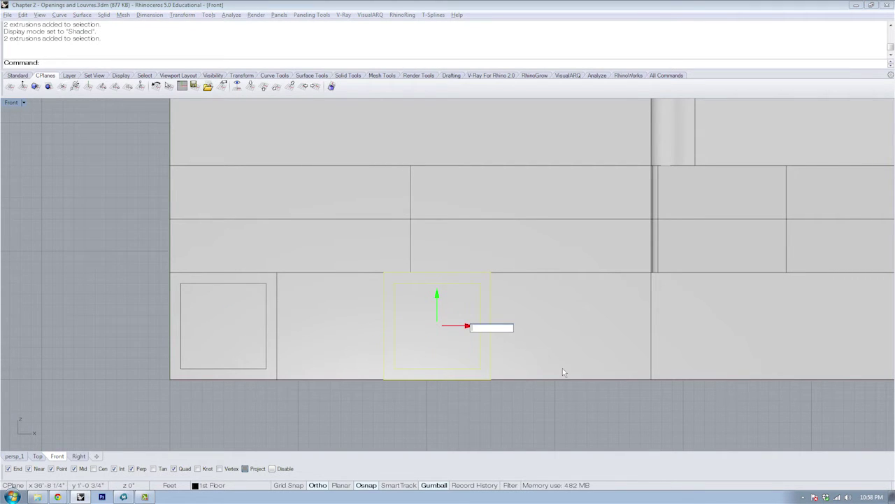
pyautogui.write('15')
pyautogui.press('Return')
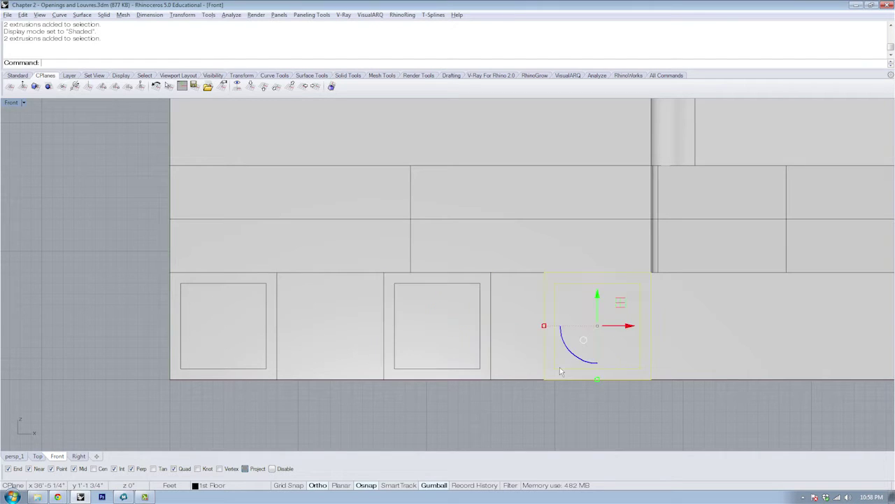
pyautogui.press('Escape')
pyautogui.scroll(-4, 468, 315)
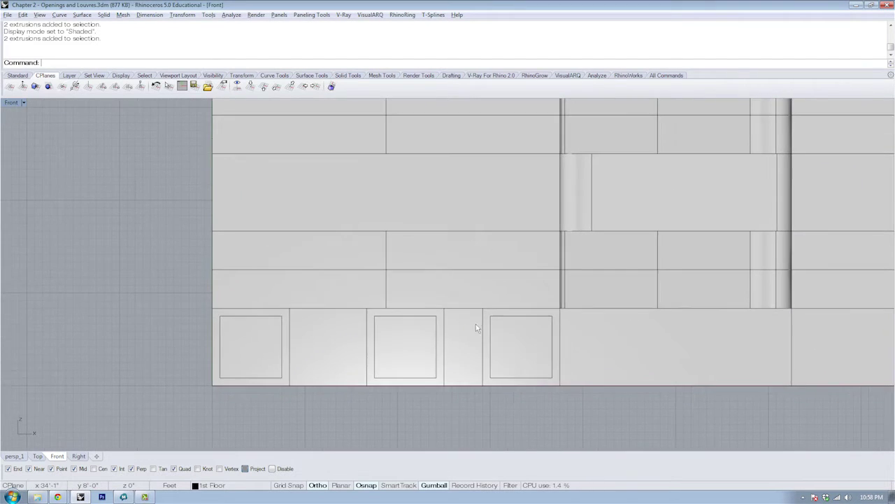
pyautogui.scroll(3, 489, 314)
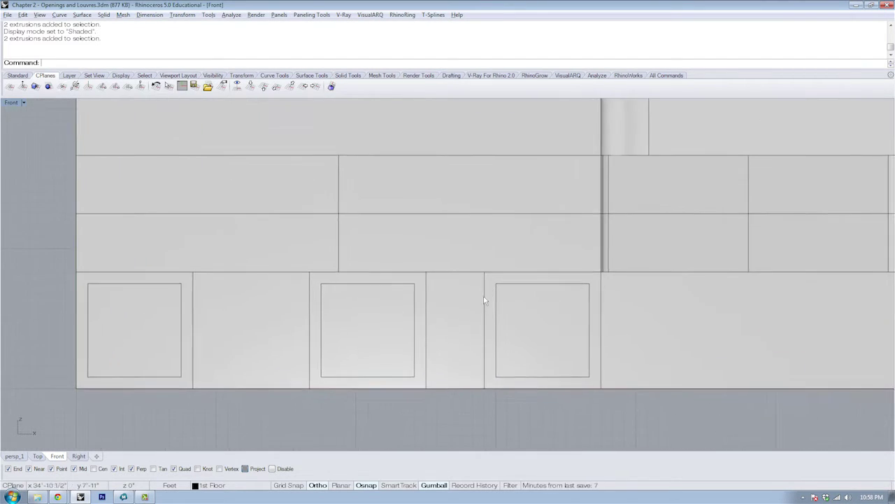
pyautogui.scroll(-3, 500, 312)
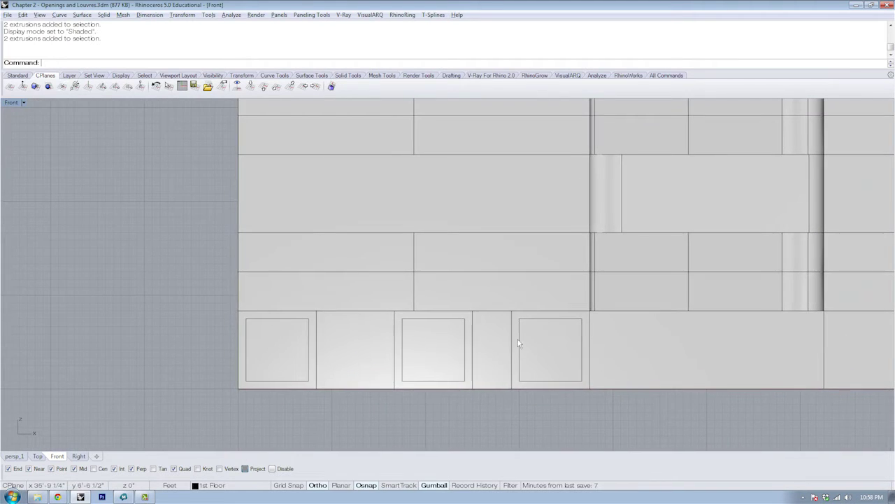
# Copy the third ground-floor frame up 10' and move the copy -10' horizontally
pyautogui.click(530, 314)
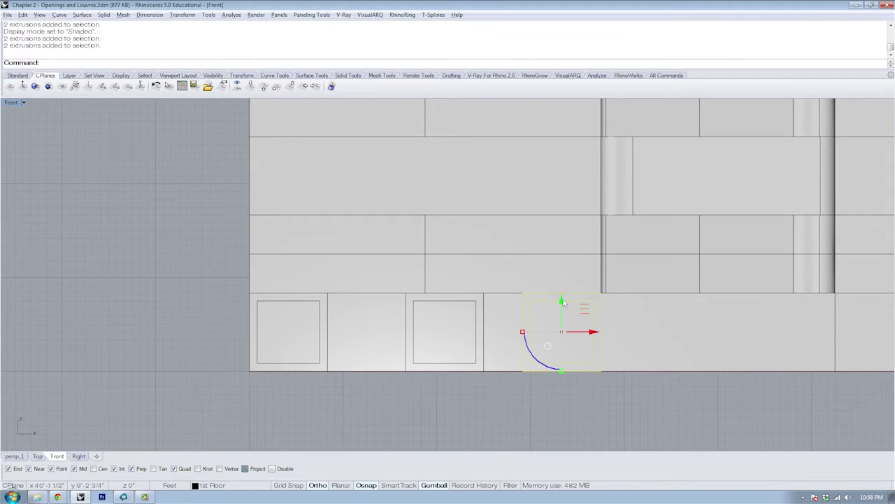
pyautogui.moveTo(565, 302); pyautogui.dragTo(530, 299, button='right')
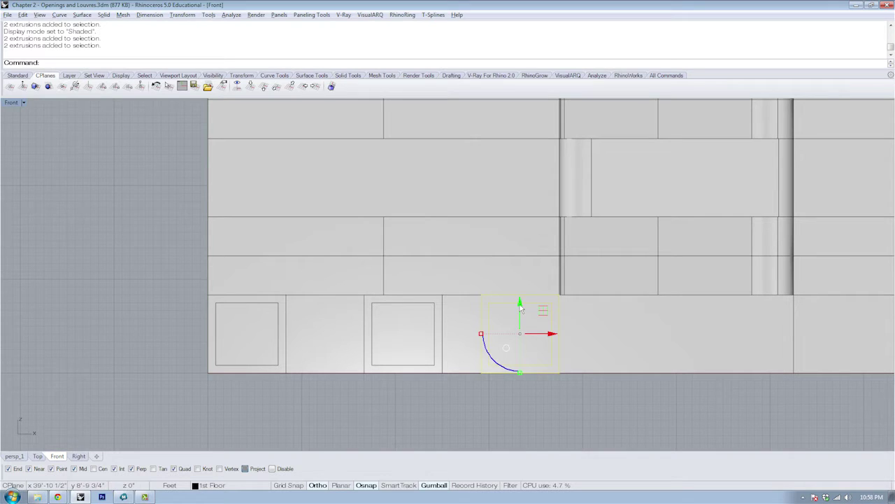
pyautogui.click(522, 306)
pyautogui.write('10')
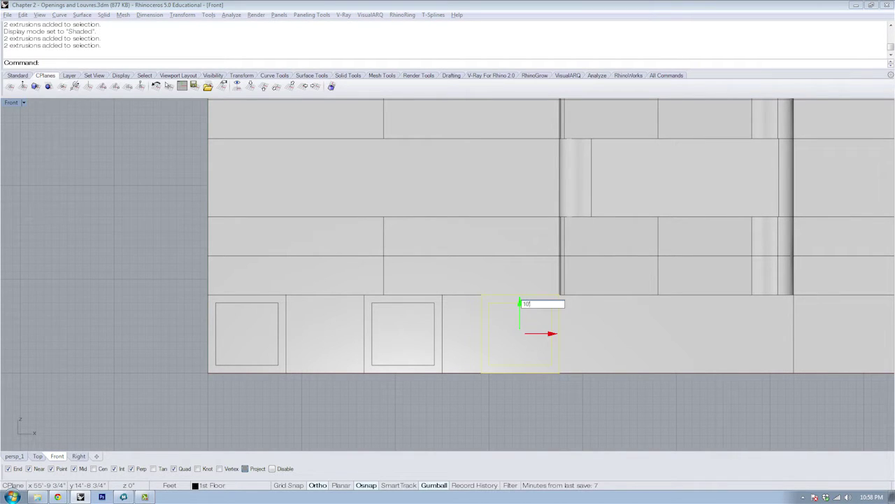
pyautogui.press('Return')
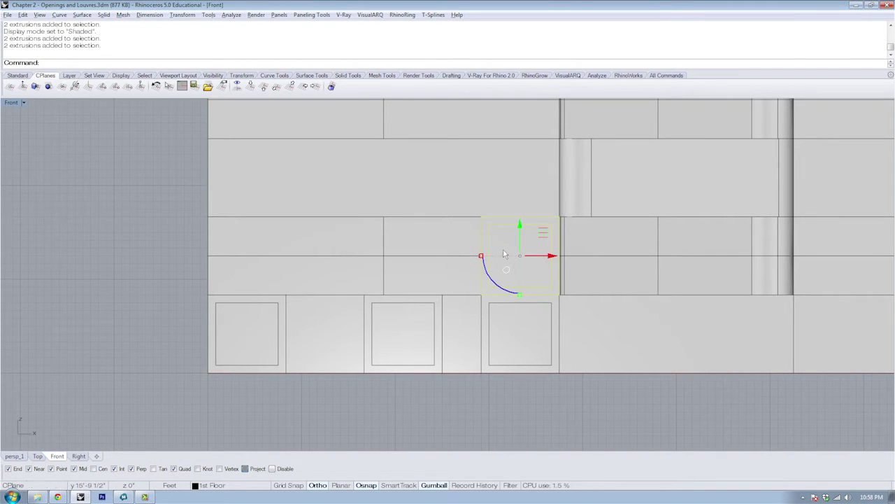
pyautogui.click(553, 257)
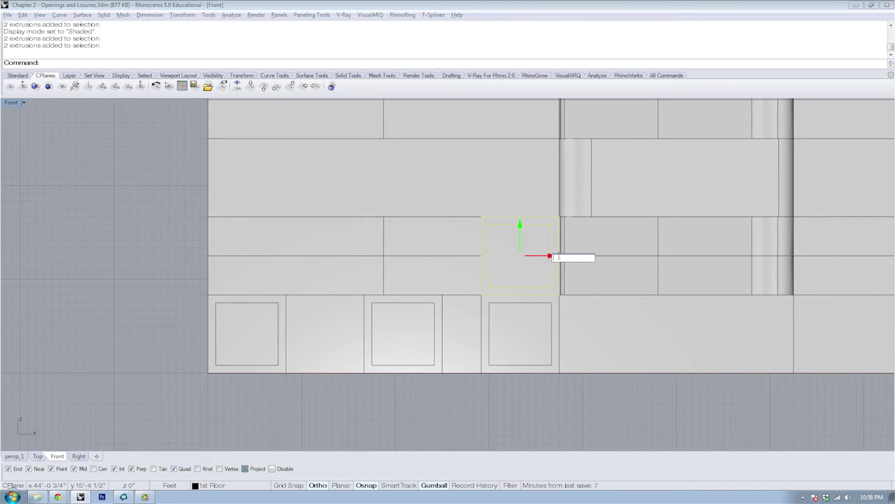
pyautogui.write('-10')
pyautogui.press('Return')
pyautogui.press('Escape')
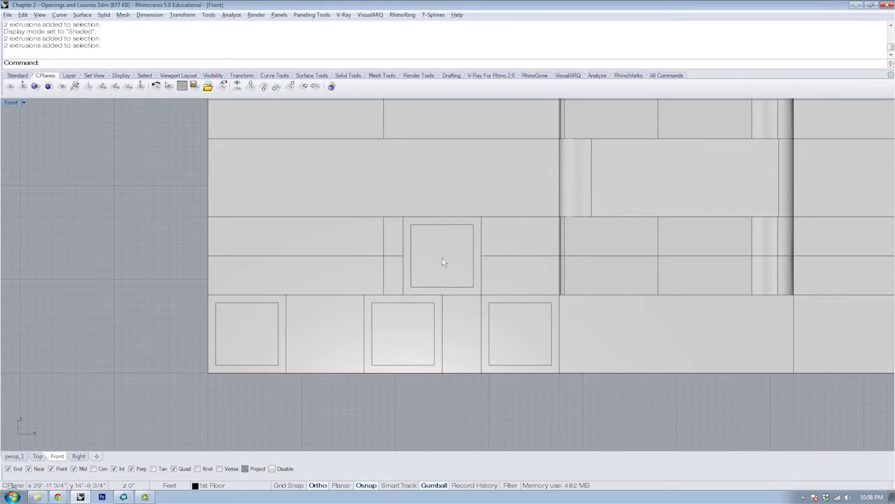
# Copy the corner frame up 10' to the second row and move the copy 10' horizontally
pyautogui.moveTo(443, 258); pyautogui.dragTo(496, 255, button='right')
pyautogui.click(330, 310)
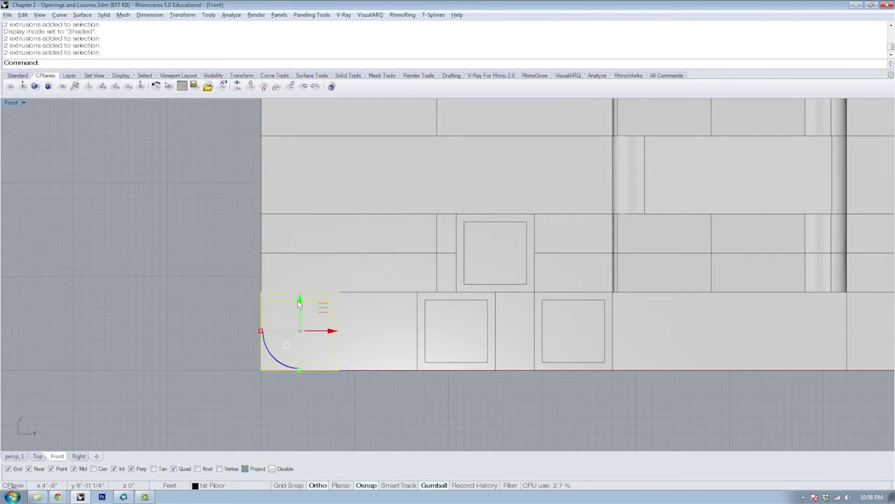
pyautogui.click(301, 305)
pyautogui.write('10')
pyautogui.press('Return')
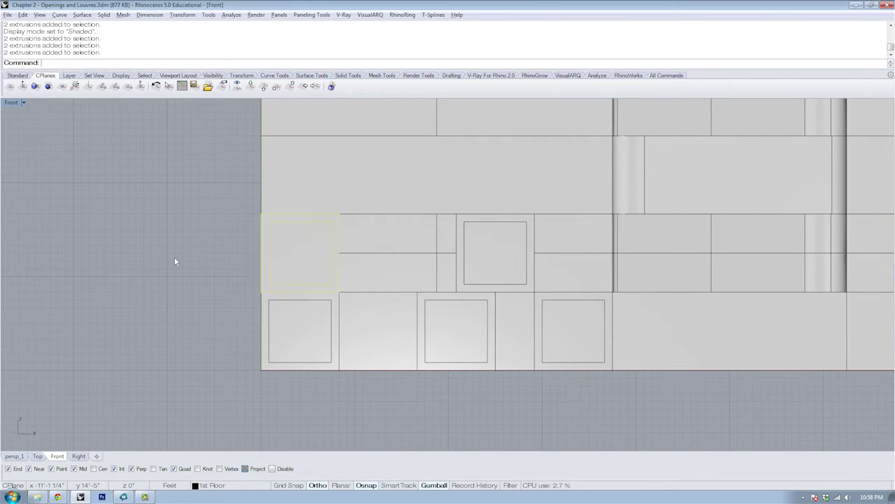
pyautogui.click(332, 254)
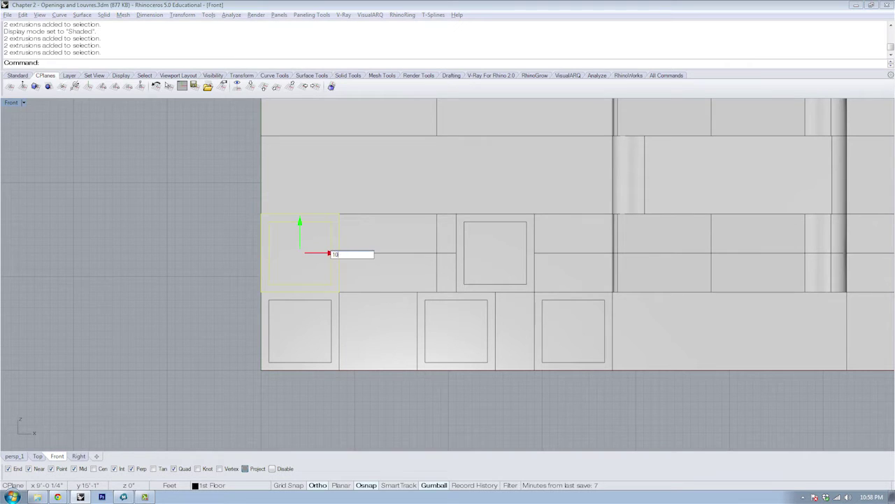
pyautogui.write('10')
pyautogui.press('Return')
pyautogui.press('Escape')
# Copy the three ground-floor frames together up 20' to the third row
pyautogui.moveTo(457, 287)
pyautogui.mouseDown(button='right')
pyautogui.moveTo(457, 318)
pyautogui.moveTo(458, 295)
pyautogui.mouseUp(button='right')
pyautogui.click(335, 361)
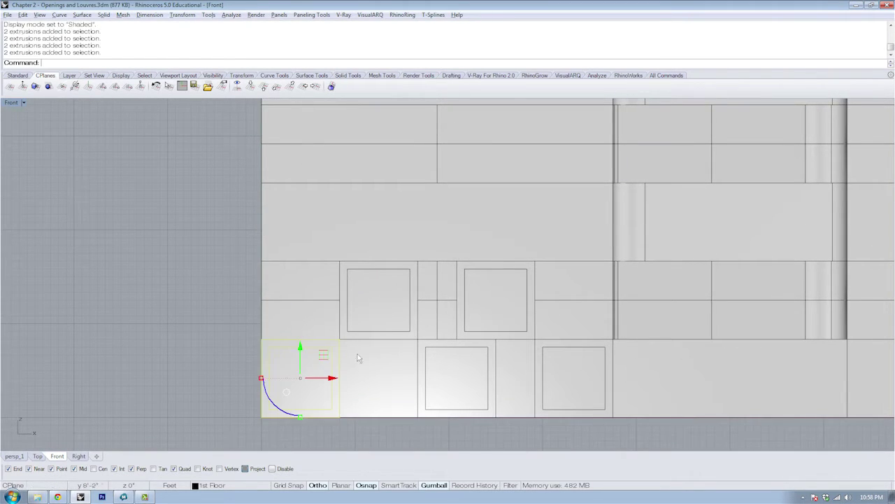
pyautogui.keyDown('shift'); pyautogui.click(419, 369); pyautogui.keyUp('shift')
pyautogui.keyDown('shift'); pyautogui.click(563, 367); pyautogui.keyUp('shift')
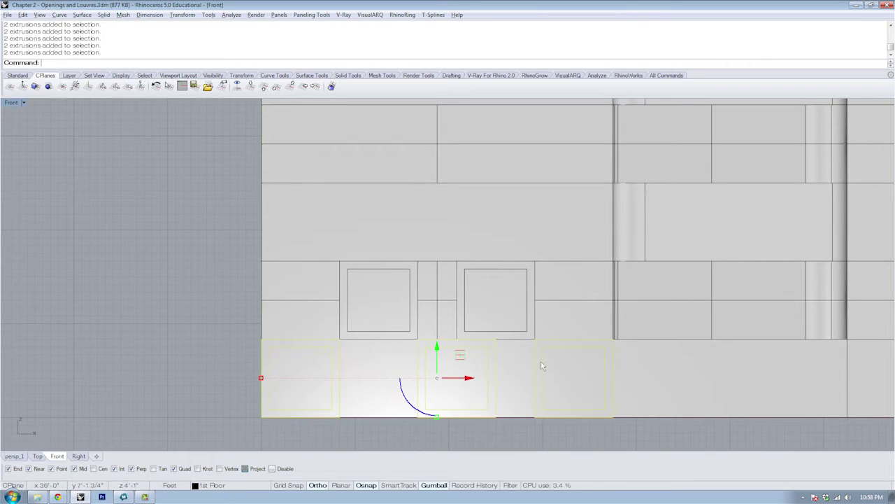
pyautogui.click(436, 349)
pyautogui.write('20')
pyautogui.press('Return')
pyautogui.press('Escape')
# Copy the two second-row frames together up 20' to the fourth row
pyautogui.moveTo(514, 270); pyautogui.dragTo(528, 287, button='right')
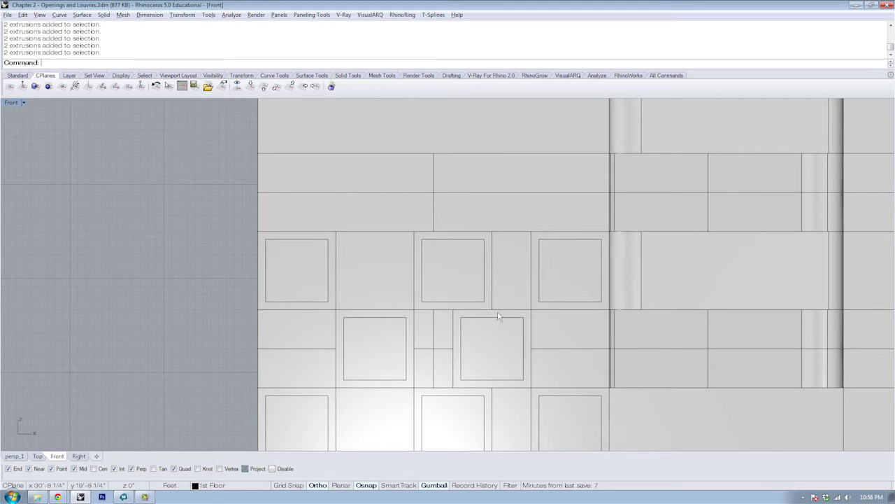
pyautogui.click(498, 310)
pyautogui.keyDown('shift'); pyautogui.click(435, 324); pyautogui.keyUp('shift')
pyautogui.click(435, 325)
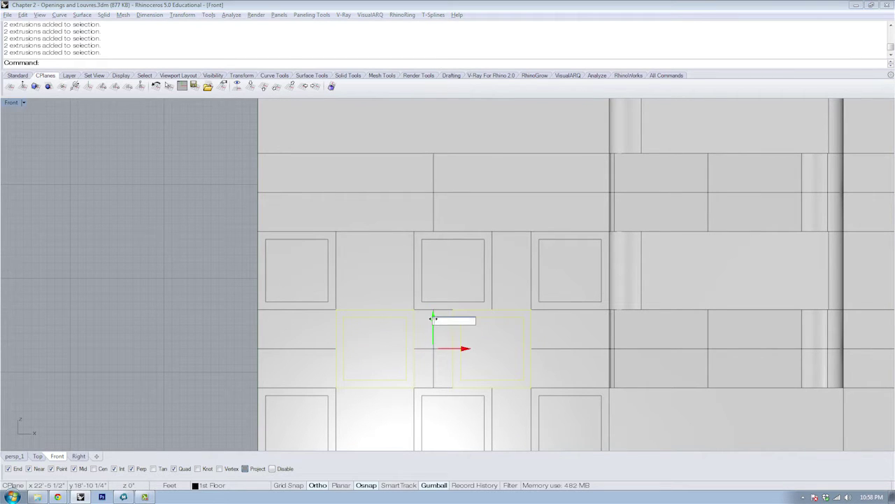
pyautogui.write('20')
pyautogui.press('Return')
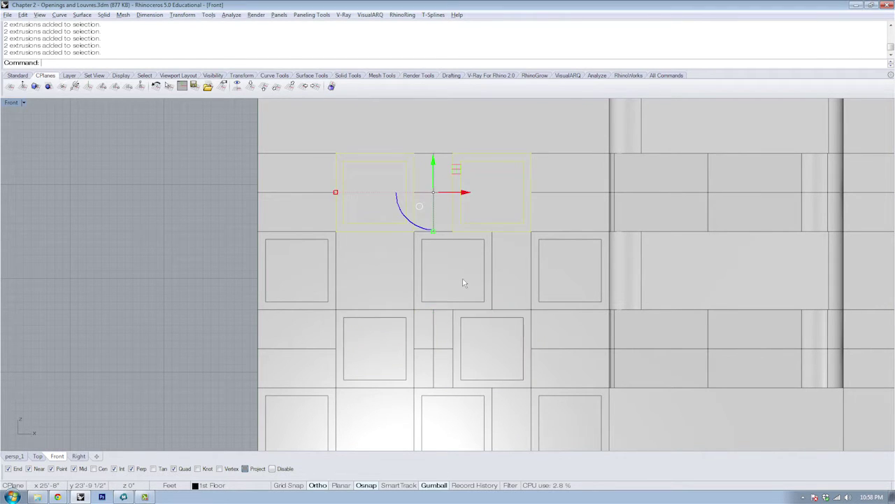
# Move the copied fourth-row pair of frames -10' horizontally
pyautogui.moveTo(534, 170); pyautogui.dragTo(553, 227, button='right')
pyautogui.click(485, 250)
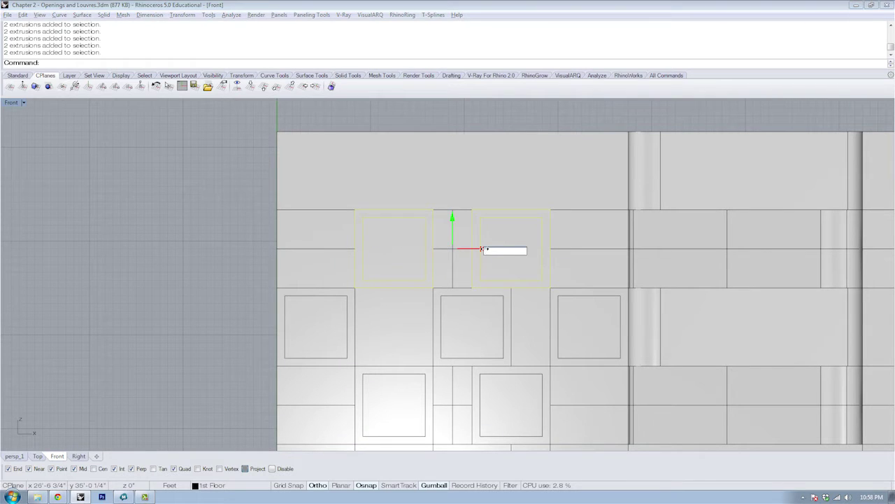
pyautogui.write('-10')
pyautogui.press('Return')
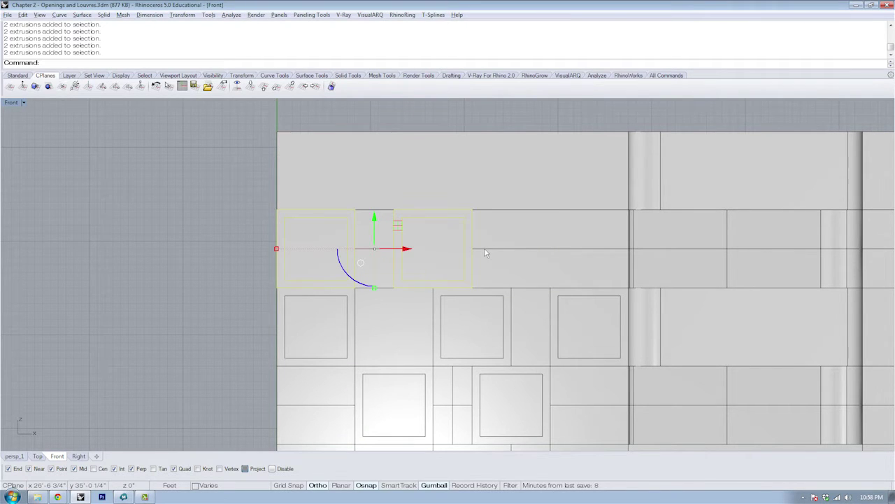
pyautogui.moveTo(485, 264); pyautogui.dragTo(459, 200, button='right')
pyautogui.scroll(-2, 457, 207)
pyautogui.click(252, 309)
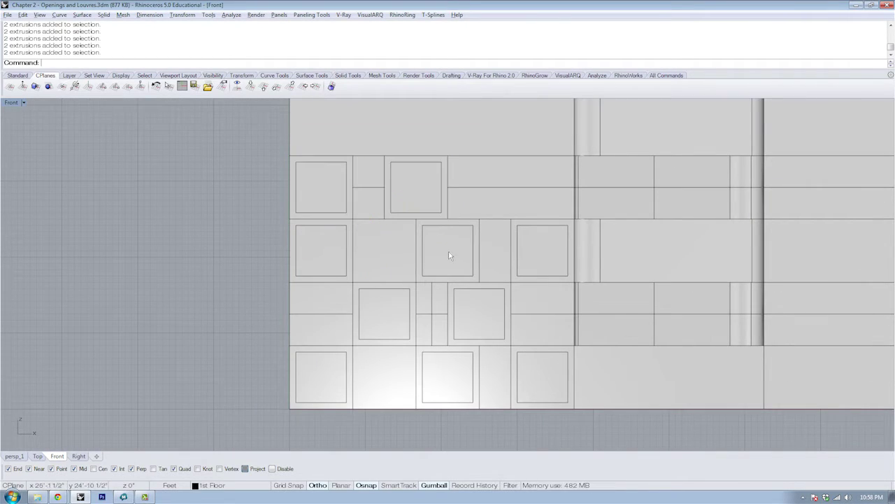
# Copy the three third-row frames together up 20' to the top row
pyautogui.moveTo(454, 252); pyautogui.dragTo(442, 287, button='right')
pyautogui.scroll(-2, 339, 244)
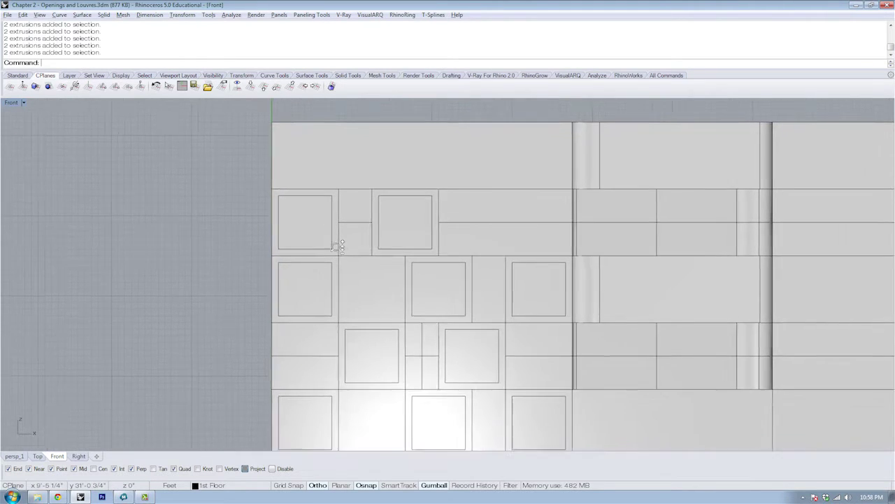
pyautogui.moveTo(448, 292); pyautogui.dragTo(319, 278)
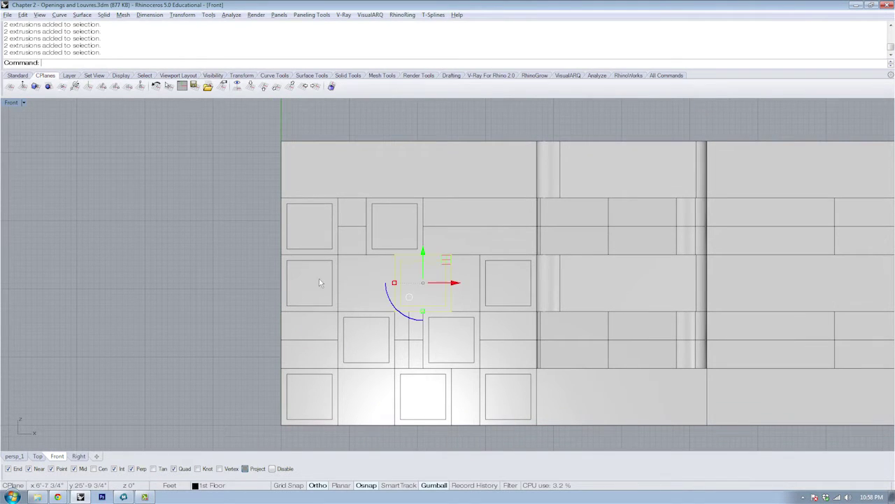
pyautogui.keyDown('shift'); pyautogui.click(484, 274); pyautogui.keyUp('shift')
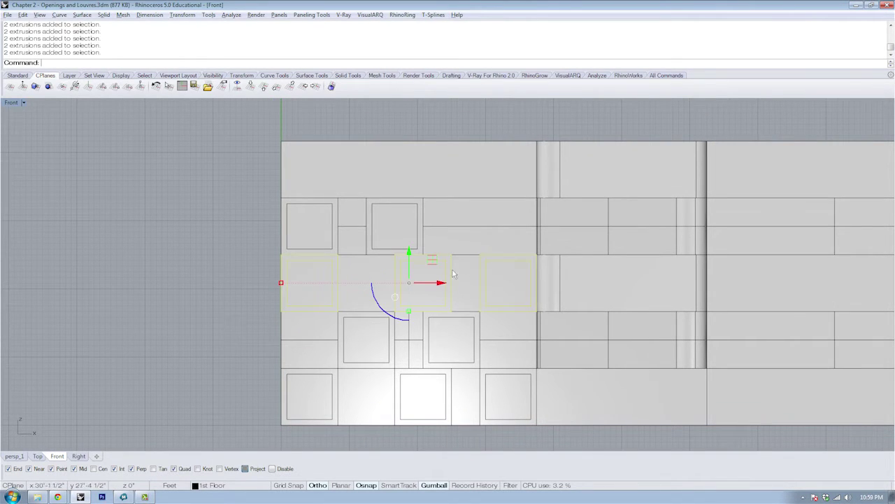
pyautogui.click(409, 255)
pyautogui.write('20')
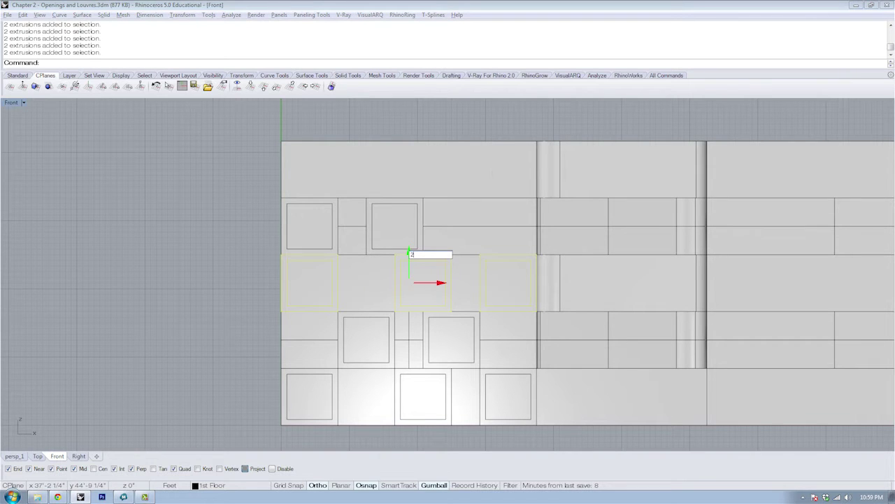
pyautogui.press('Return')
pyautogui.moveTo(493, 171); pyautogui.dragTo(489, 206, button='right')
pyautogui.click(422, 163)
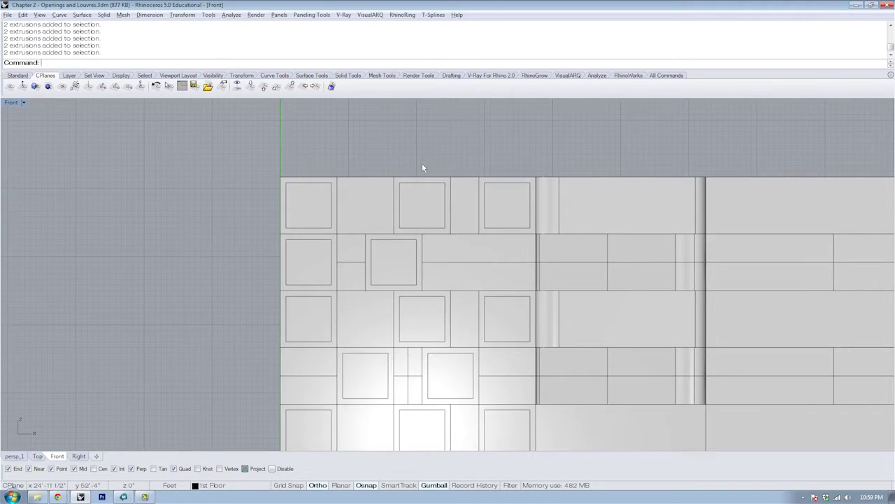
# Try moving the top row's middle frame horizontally by -20' and by -15', undoing each attempt
pyautogui.scroll(3, 422, 163)
pyautogui.click(459, 210)
pyautogui.click(451, 234)
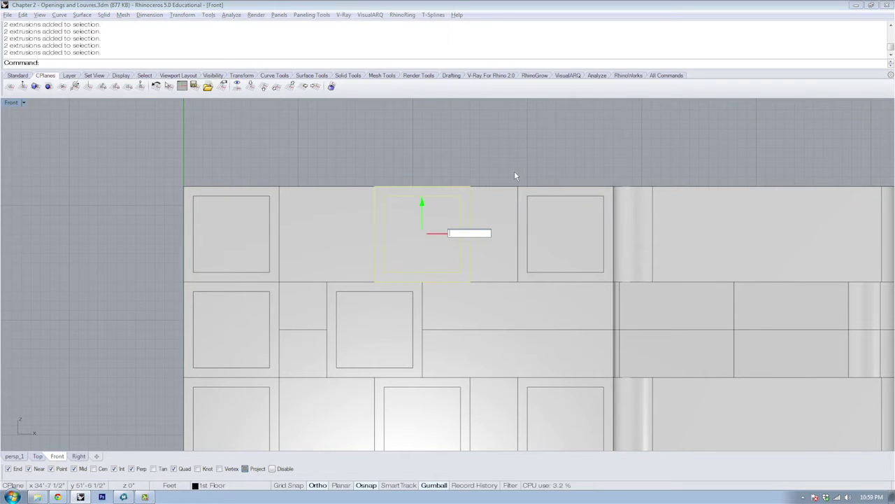
pyautogui.write('-20')
pyautogui.press('Return')
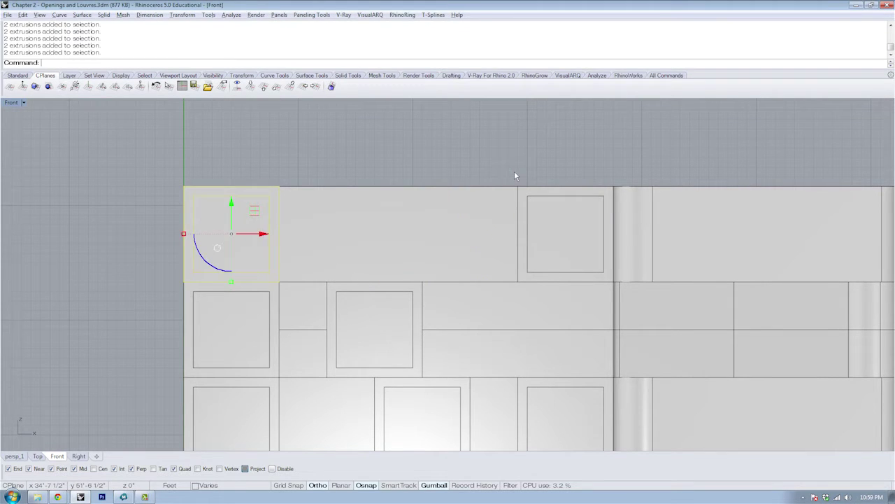
pyautogui.hotkey('ctrl', 'z')
pyautogui.click(452, 235)
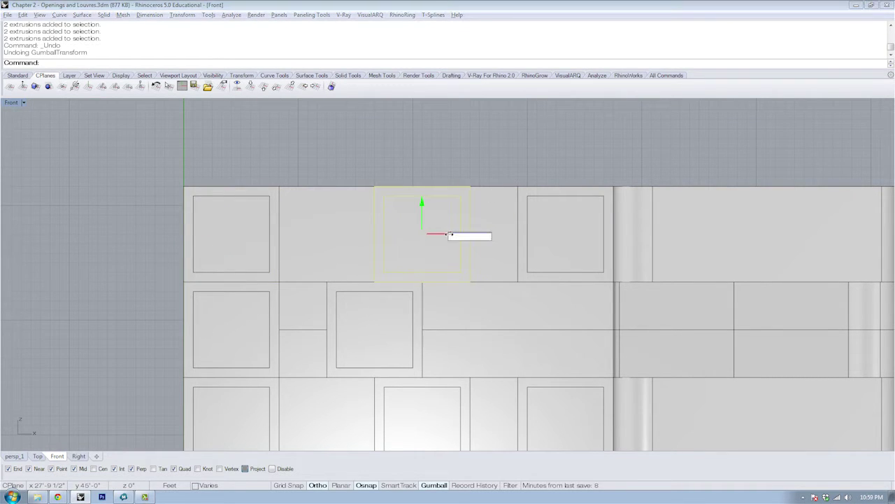
pyautogui.write('-15')
pyautogui.press('Return')
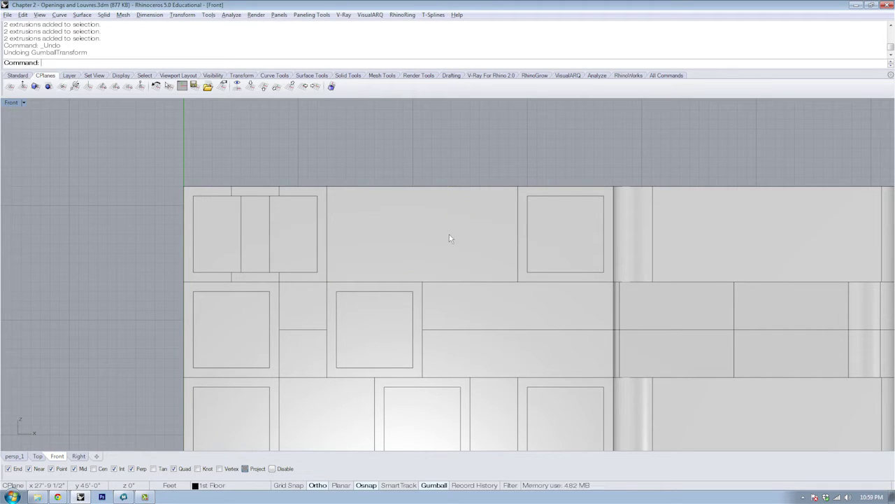
pyautogui.hotkey('ctrl', 'z')
# Move the top row's middle frame -10' horizontally
pyautogui.click(451, 235)
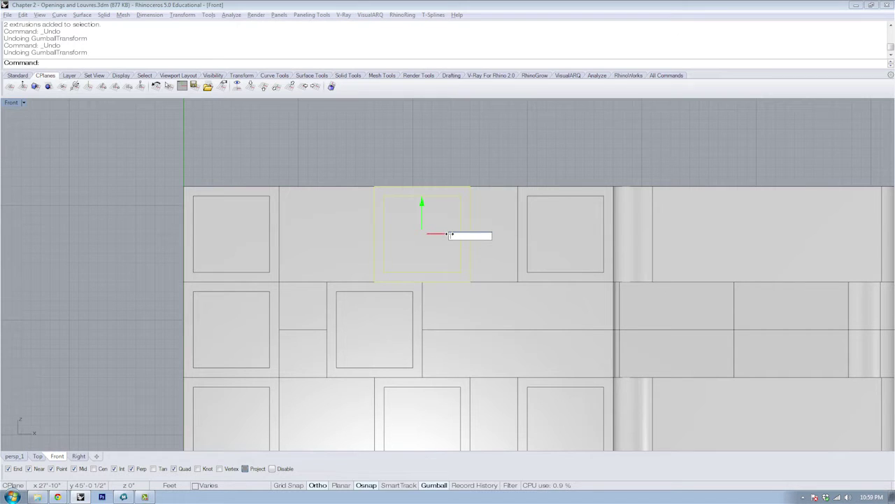
pyautogui.write('-10')
pyautogui.press('Return')
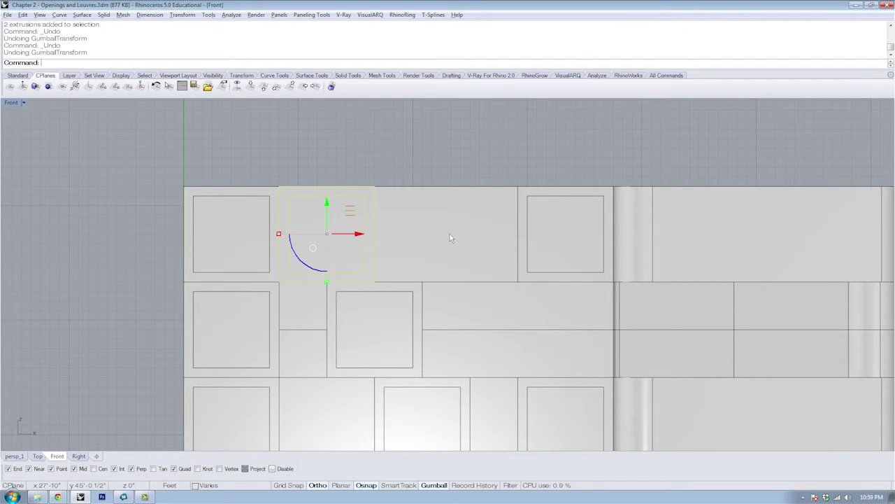
pyautogui.click(463, 168)
# Shift the fourth row's second frame 20' horizontally and bring it back by -10'
pyautogui.scroll(-2, 460, 165)
pyautogui.keyDown('ctrl'); pyautogui.moveTo(460, 166); pyautogui.dragTo(456, 187, button='right'); pyautogui.keyUp('ctrl')
pyautogui.moveTo(471, 262); pyautogui.dragTo(442, 247, button='right')
pyautogui.scroll(2, 379, 238)
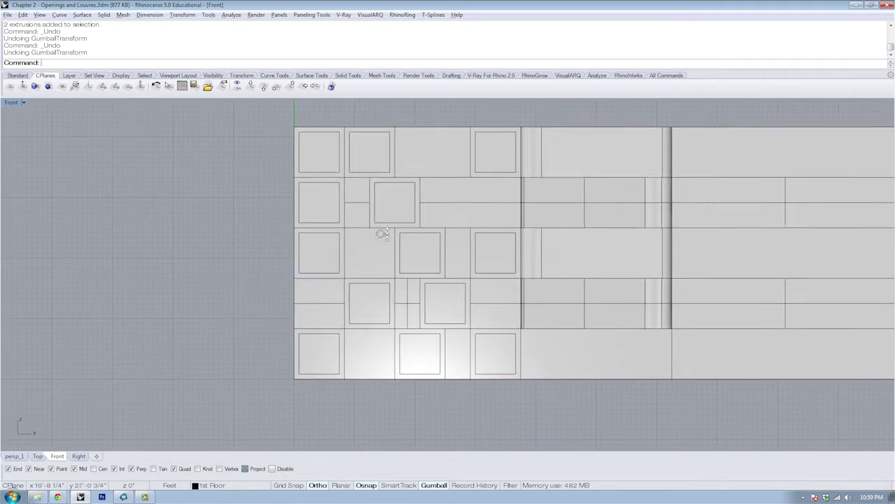
pyautogui.click(421, 193)
pyautogui.click(425, 202)
pyautogui.write('10')
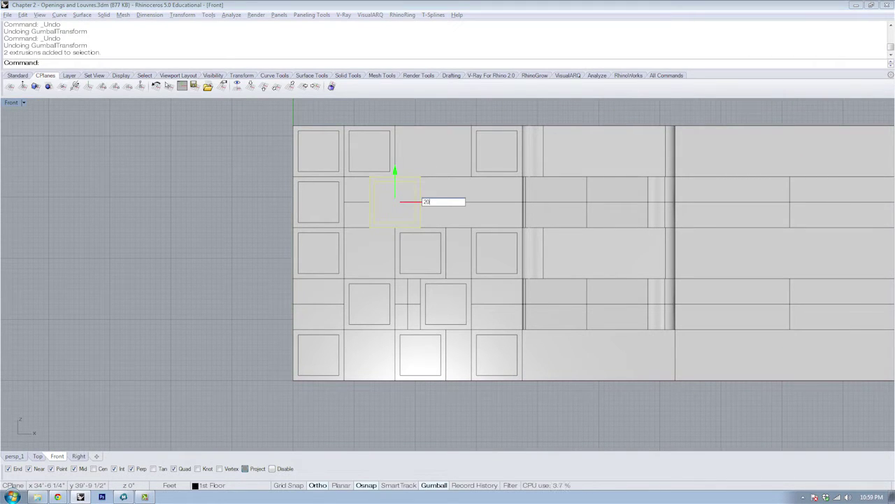
pyautogui.press('Return')
pyautogui.click(524, 203)
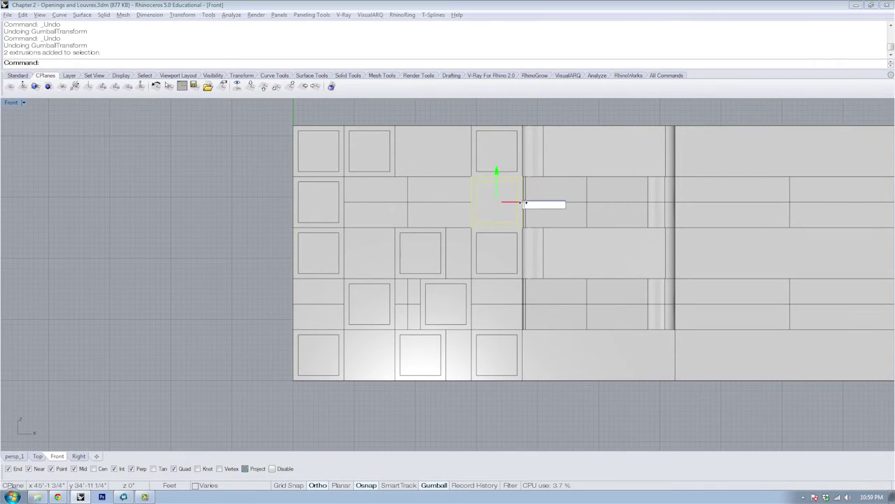
pyautogui.write('-10')
pyautogui.press('Return')
pyautogui.press('Escape')
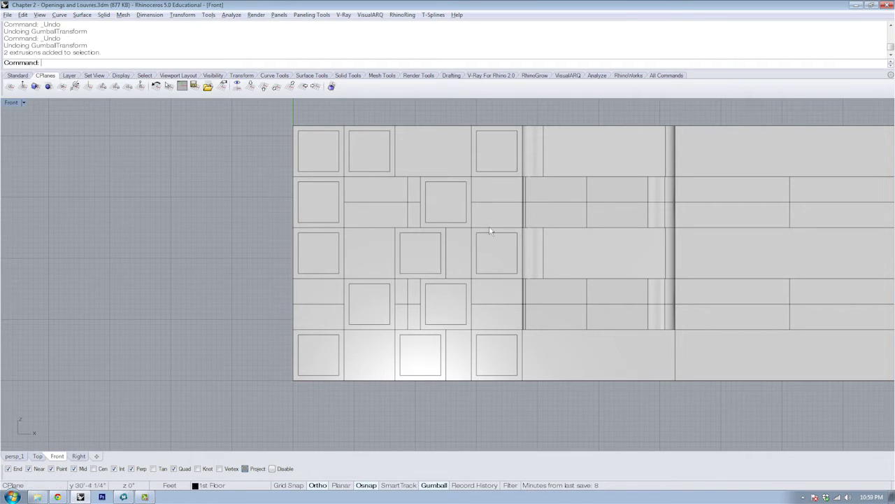
# Move the fourth row's corner frame 10' horizontally away from the building edge
pyautogui.click(440, 253)
pyautogui.click(348, 209)
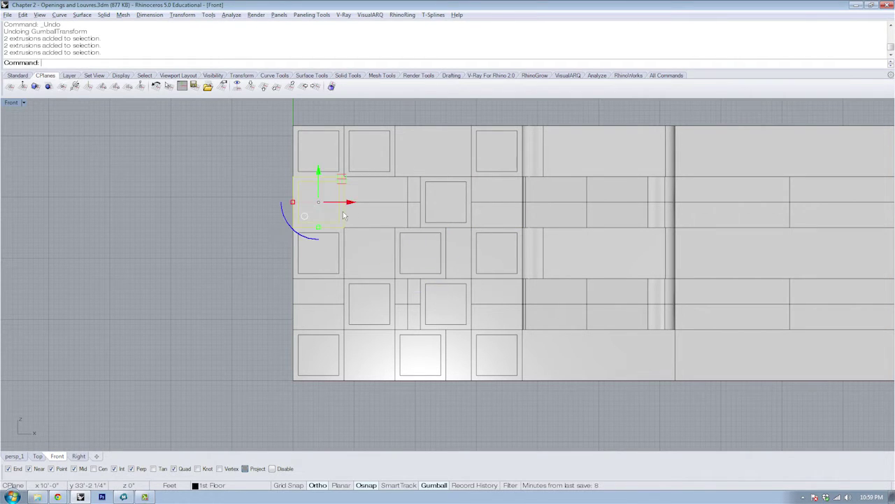
pyautogui.click(350, 203)
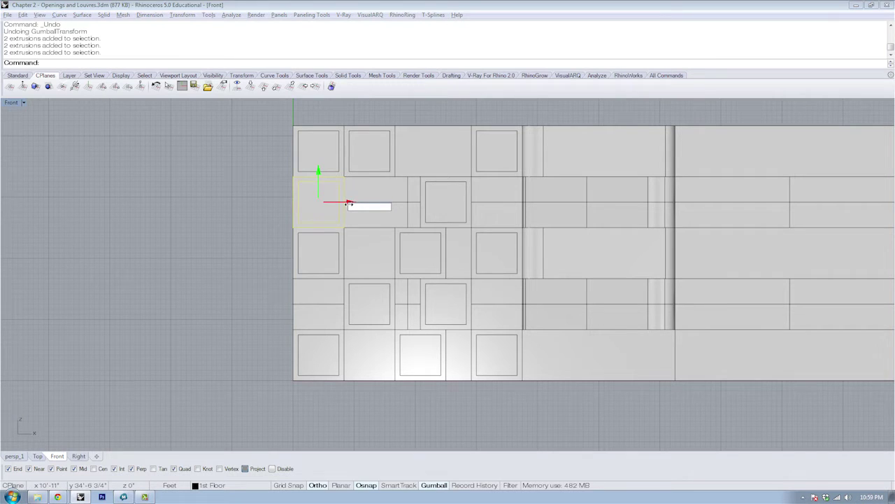
pyautogui.write('10')
pyautogui.press('Return')
pyautogui.press('Escape')
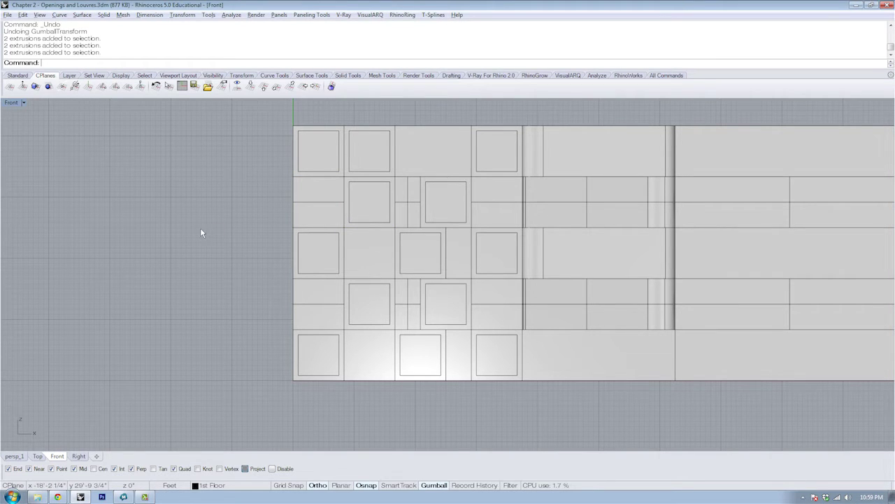
# Shift the top row's second frame horizontally so it sits half a frame width away from the corner frame
pyautogui.moveTo(246, 234); pyautogui.dragTo(224, 224, button='right')
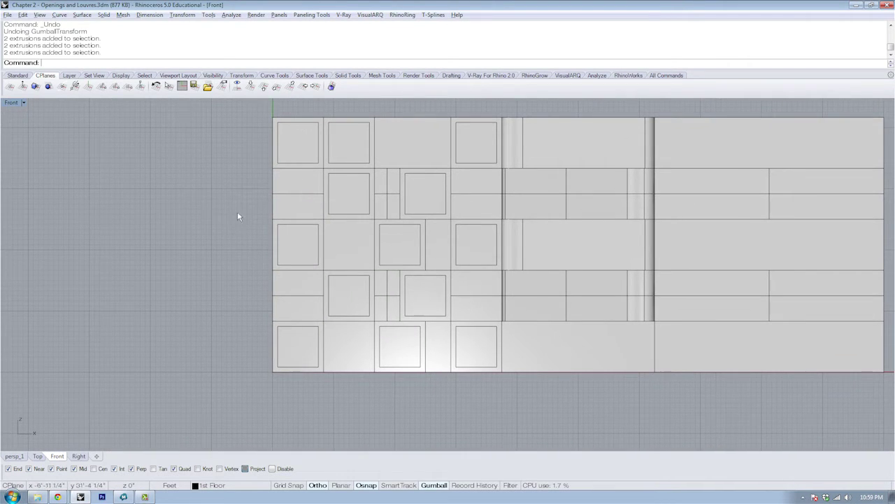
pyautogui.click(372, 144)
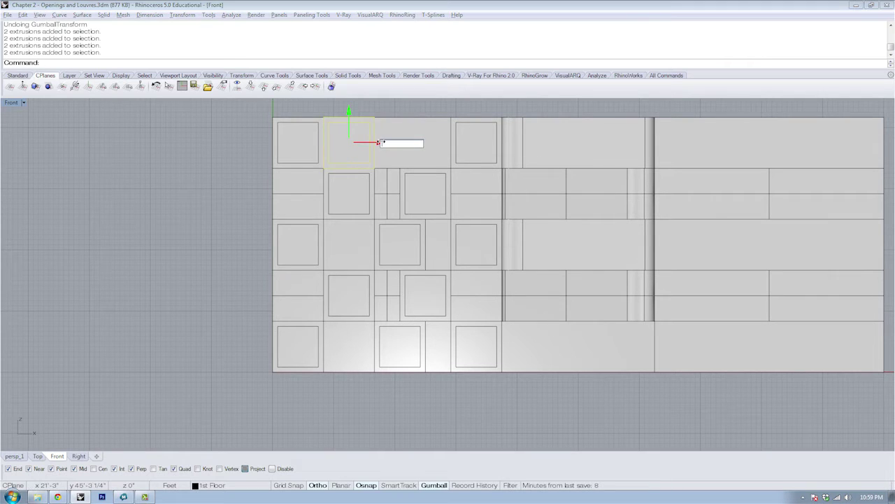
pyautogui.press('Escape')
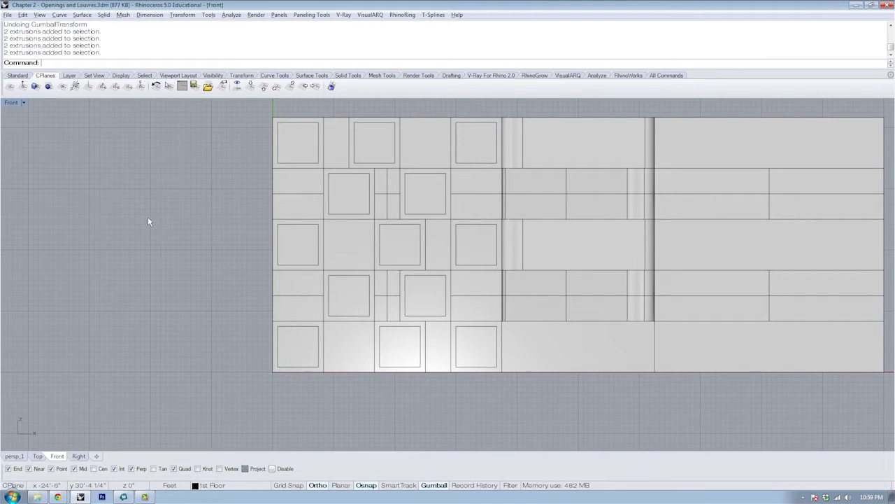
# In the perspective view, ungroup all the facade frames so each outer box and its inner box are separate objects
pyautogui.click(15, 456)
pyautogui.scroll(-5, 369, 229)
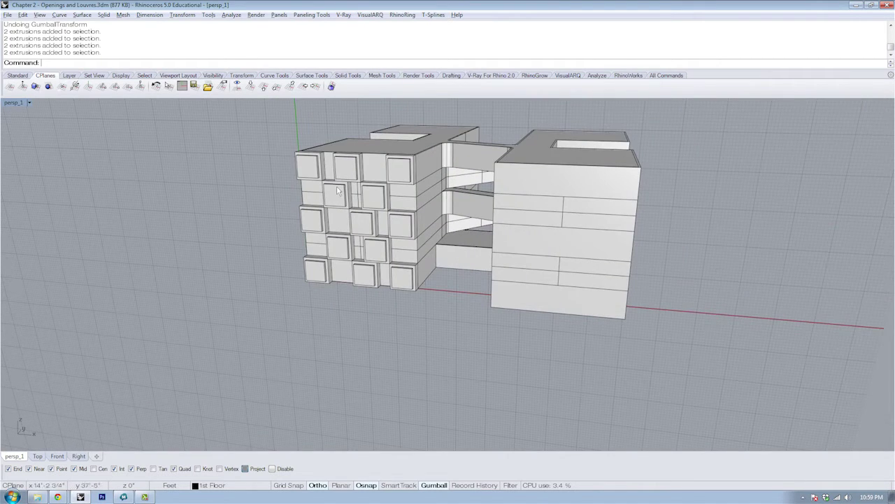
pyautogui.scroll(5, 337, 190)
pyautogui.click(314, 170)
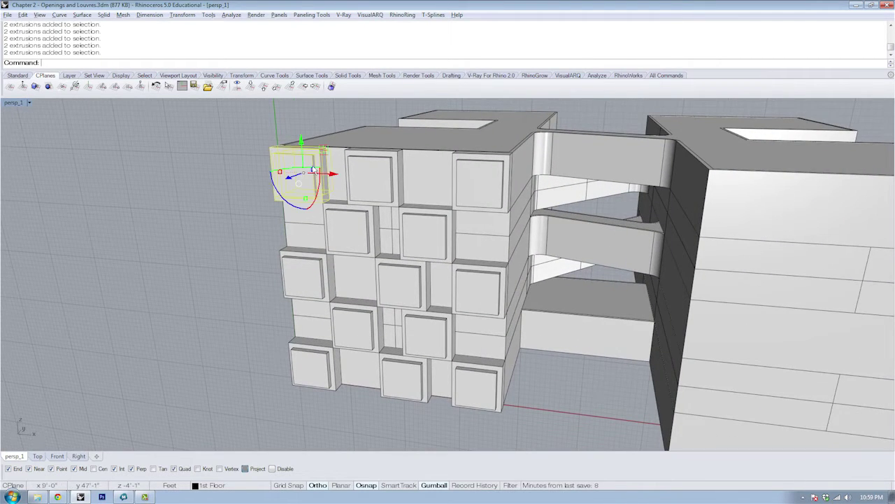
pyautogui.keyDown('shift'); pyautogui.click(371, 178); pyautogui.keyUp('shift')
pyautogui.keyDown('shift'); pyautogui.click(479, 180); pyautogui.keyUp('shift')
pyautogui.keyDown('shift'); pyautogui.click(424, 234); pyautogui.keyUp('shift')
pyautogui.keyDown('shift'); pyautogui.click(348, 231); pyautogui.keyUp('shift')
pyautogui.keyDown('shift'); pyautogui.click(303, 277); pyautogui.keyUp('shift')
pyautogui.keyDown('shift'); pyautogui.click(400, 284); pyautogui.keyUp('shift')
pyautogui.keyDown('shift'); pyautogui.click(357, 323); pyautogui.keyUp('shift')
pyautogui.keyDown('shift'); pyautogui.click(310, 361); pyautogui.keyUp('shift')
pyautogui.keyDown('shift'); pyautogui.click(403, 375); pyautogui.keyUp('shift')
pyautogui.keyDown('shift'); pyautogui.click(426, 335); pyautogui.keyUp('shift')
pyautogui.keyDown('shift'); pyautogui.click(481, 388); pyautogui.keyUp('shift')
pyautogui.keyDown('shift'); pyautogui.click(477, 296); pyautogui.keyUp('shift')
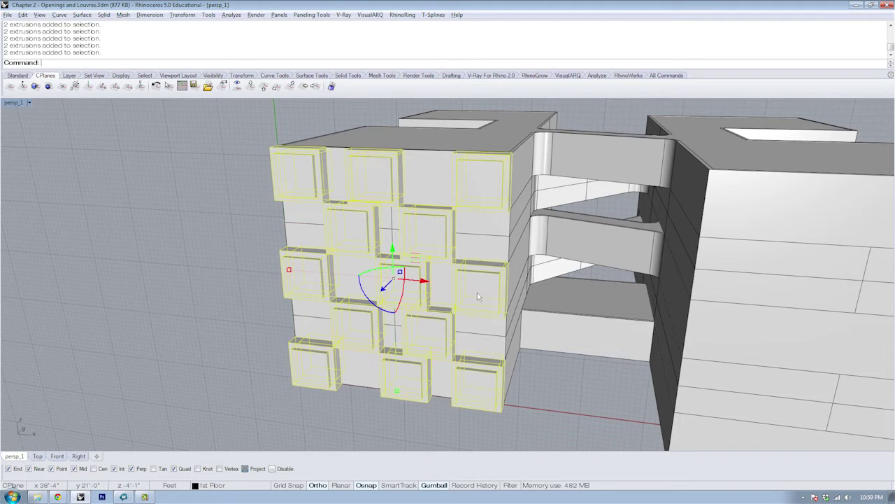
pyautogui.write('Ungroup')
pyautogui.press('Return')
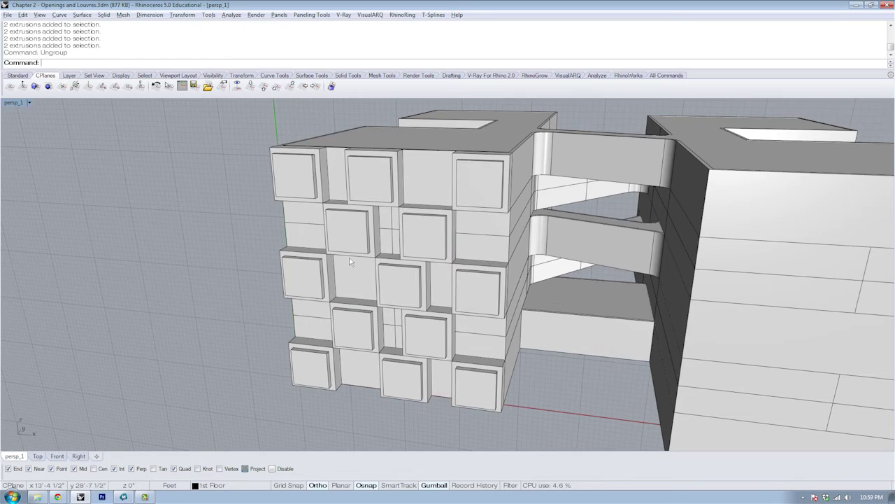
# Select individual frame boxes across the upper rows and the top floor mass to check that they are separate objects
pyautogui.moveTo(351, 262)
pyautogui.mouseDown(button='right')
pyautogui.moveTo(359, 244)
pyautogui.moveTo(349, 252)
pyautogui.mouseUp(button='right')
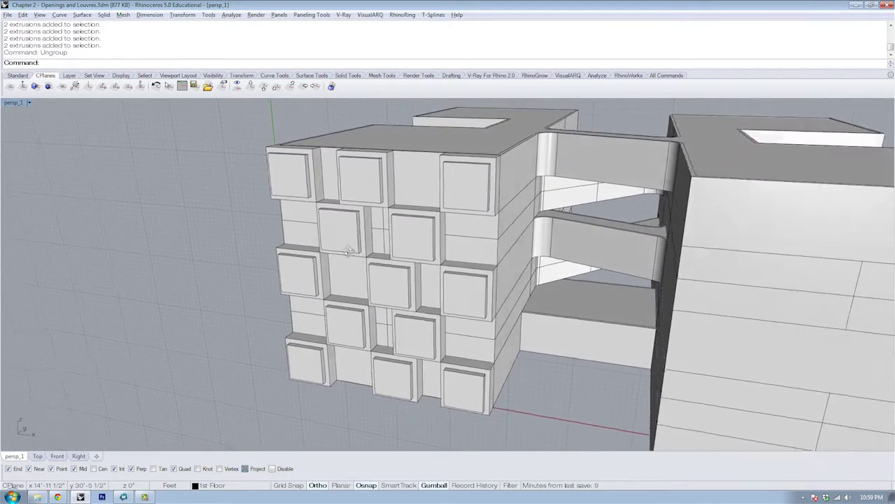
pyautogui.scroll(5, 348, 252)
pyautogui.click(357, 175)
pyautogui.click(264, 170)
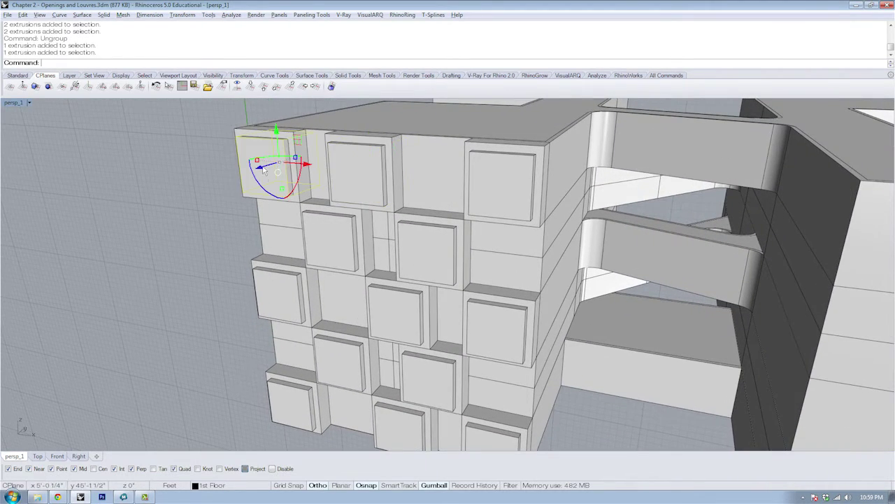
pyautogui.click(329, 239)
pyautogui.click(278, 295)
pyautogui.click(427, 249)
pyautogui.click(396, 315)
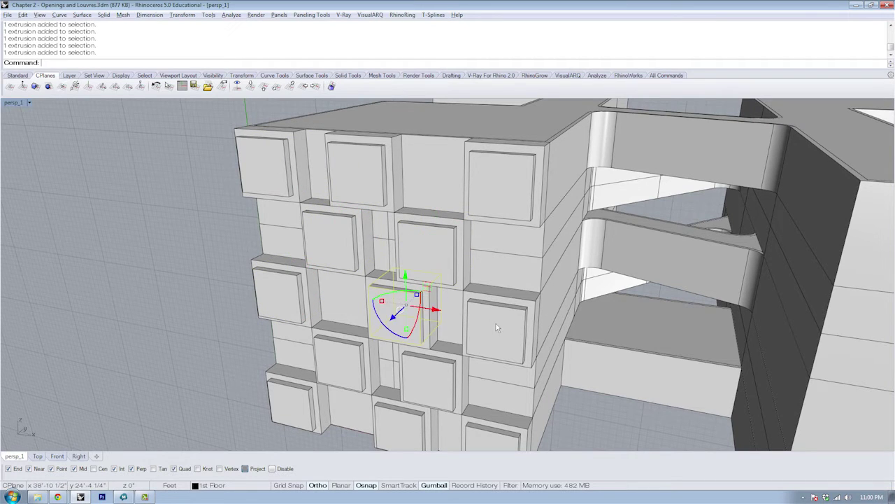
pyautogui.click(496, 326)
pyautogui.click(501, 183)
pyautogui.click(426, 146)
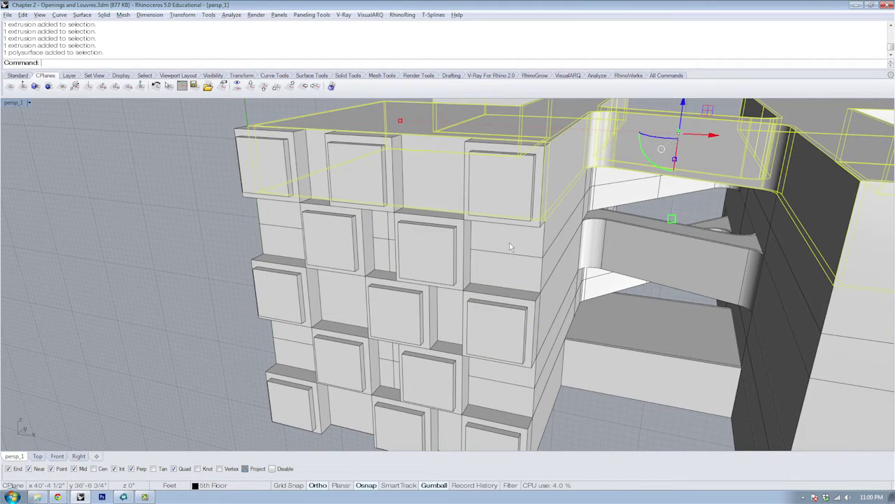
# Bring up the Solid Tools commands and look through the list of available tool sets for the Solid Tools entry
pyautogui.click(509, 243)
pyautogui.click(422, 180)
pyautogui.moveTo(431, 175); pyautogui.dragTo(459, 206, button='right')
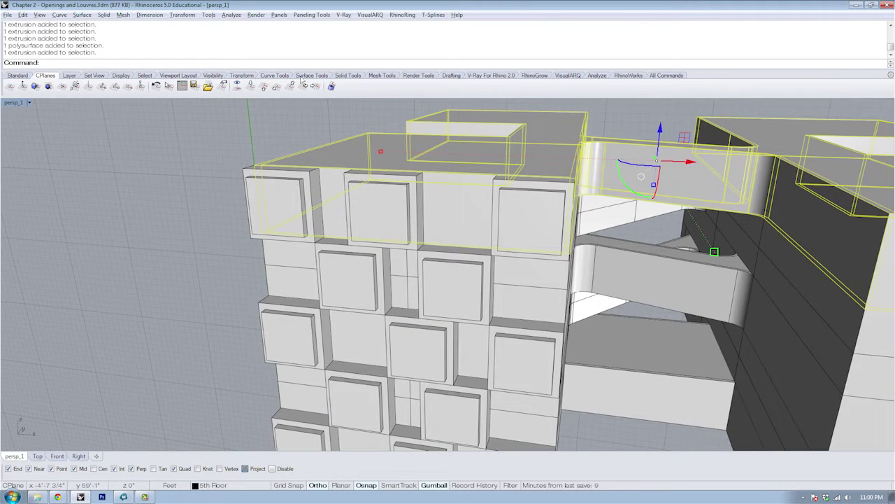
pyautogui.click(344, 76)
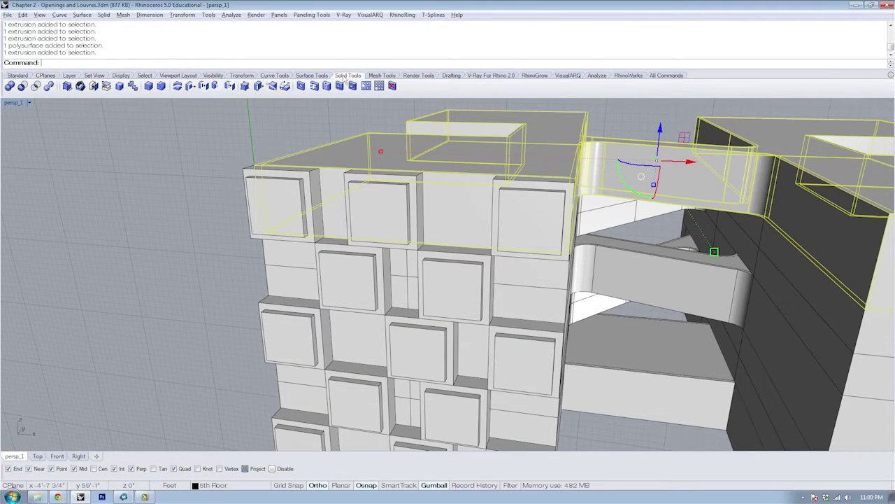
pyautogui.rightClick(721, 74)
pyautogui.moveTo(763, 142)
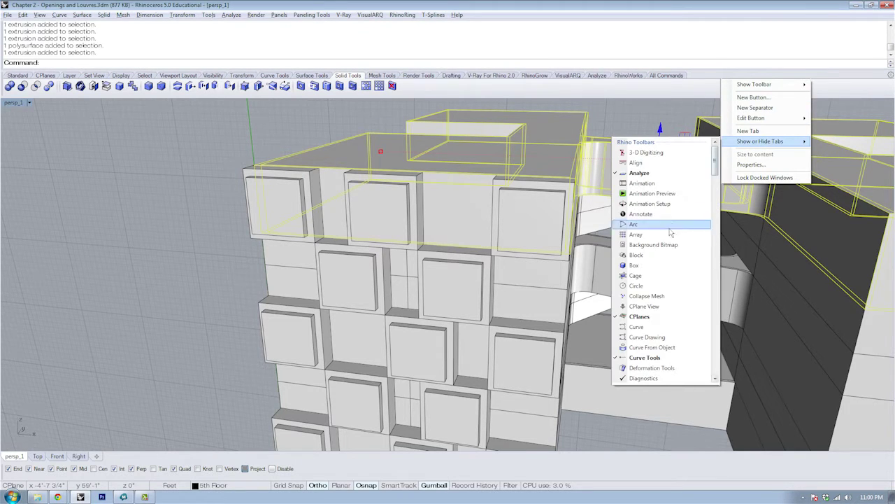
pyautogui.scroll(-10, 668, 266)
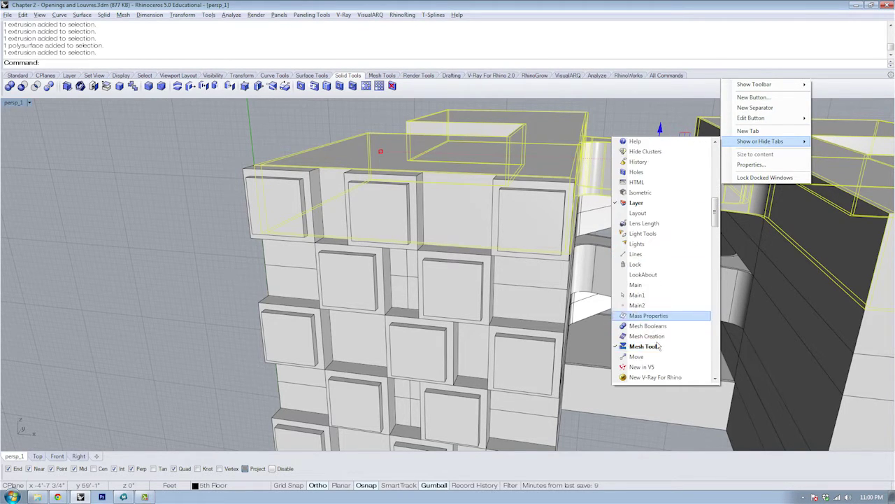
pyautogui.scroll(-6, 658, 329)
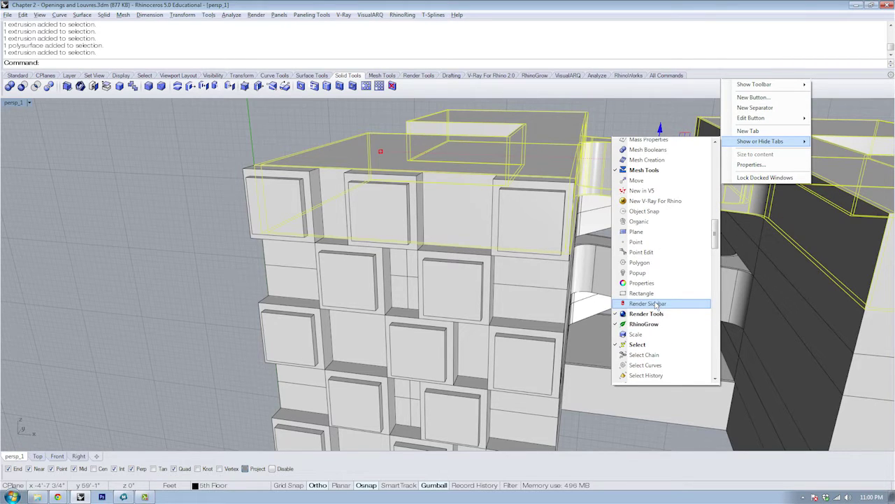
pyautogui.scroll(-4, 654, 294)
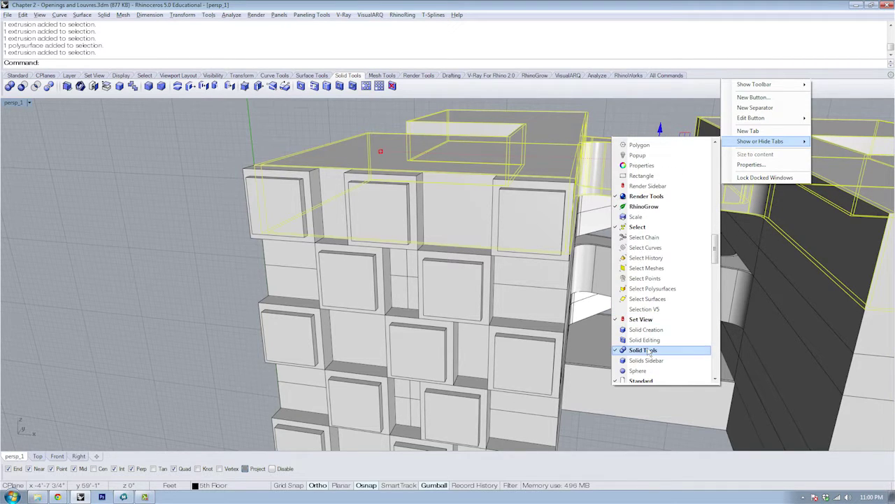
pyautogui.click(441, 4)
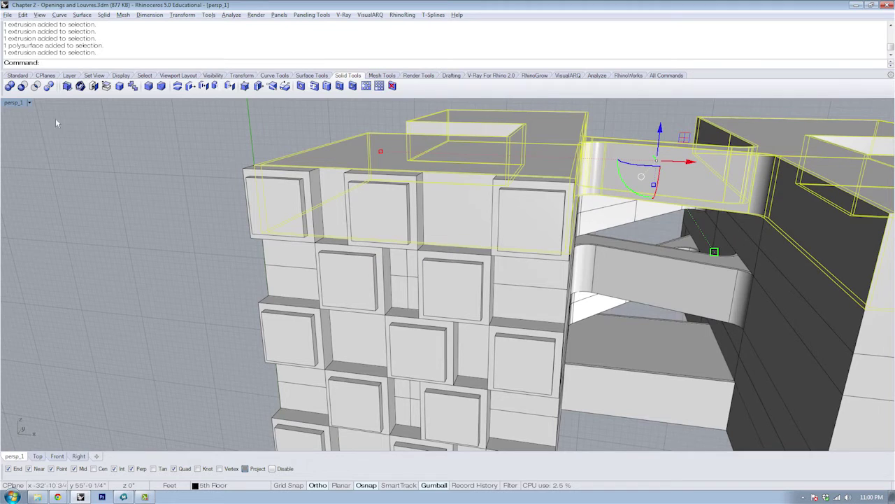
# Boolean-subtract the top row's three inner boxes from the 5th-floor mass, with input deletion on
pyautogui.click(22, 86)
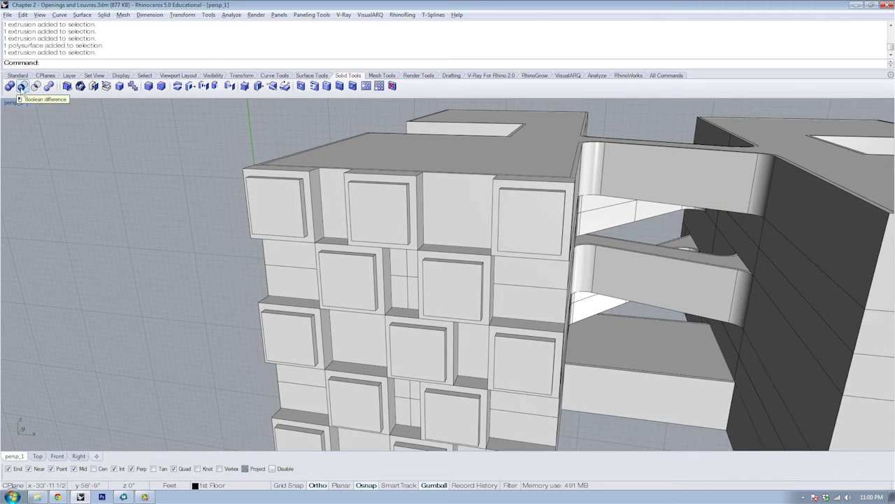
pyautogui.click(22, 86)
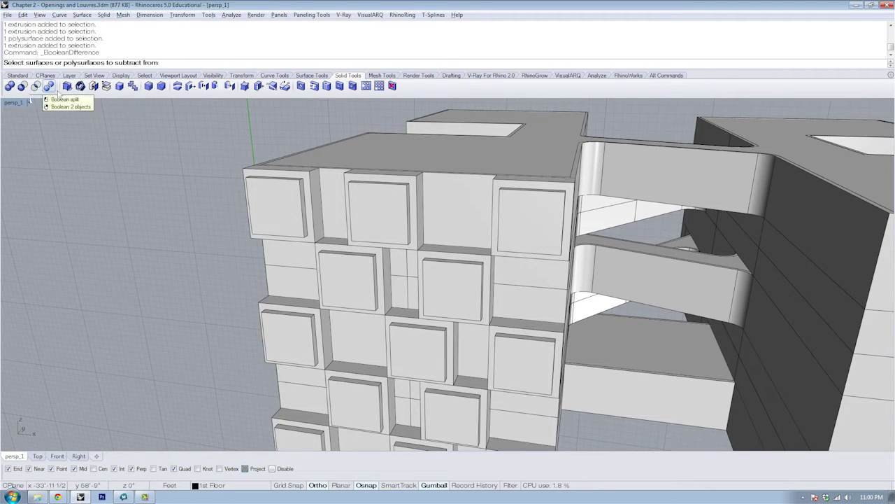
pyautogui.click(461, 213)
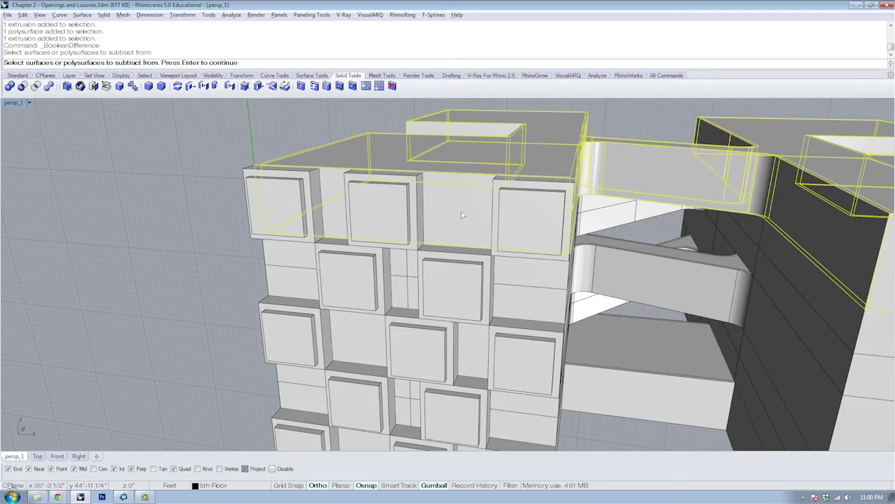
pyautogui.press('Return')
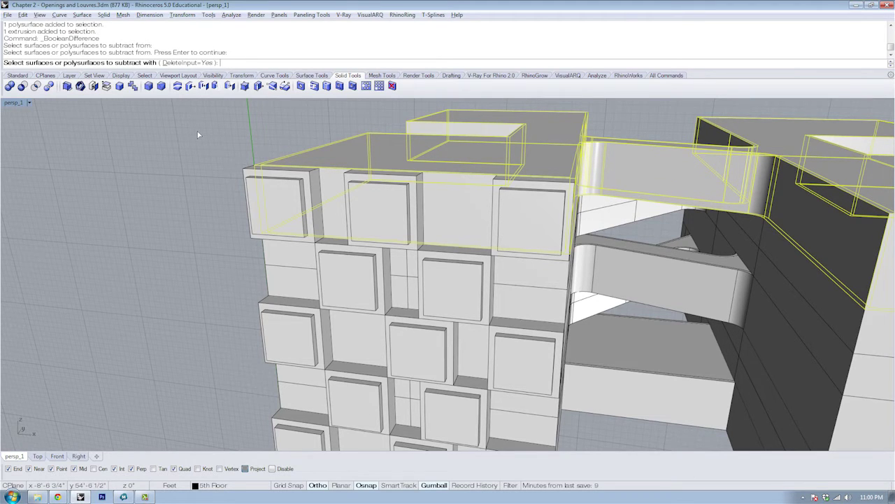
pyautogui.click(292, 204)
pyautogui.click(375, 203)
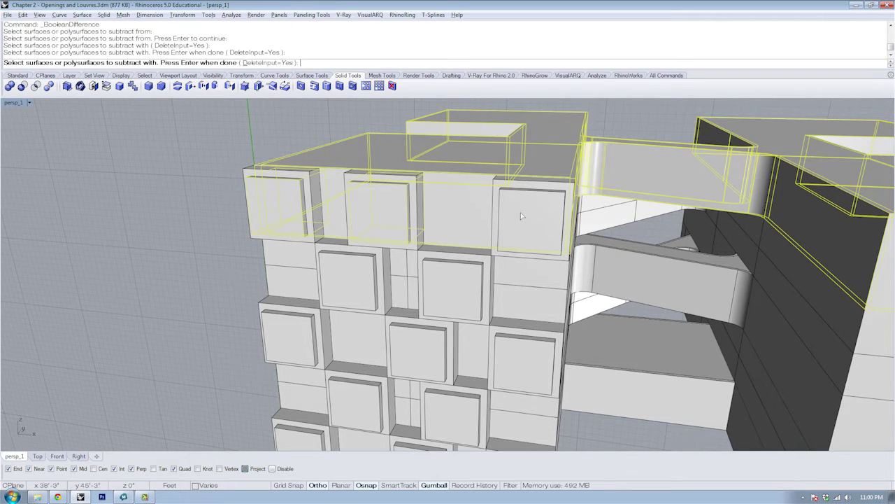
pyautogui.click(521, 216)
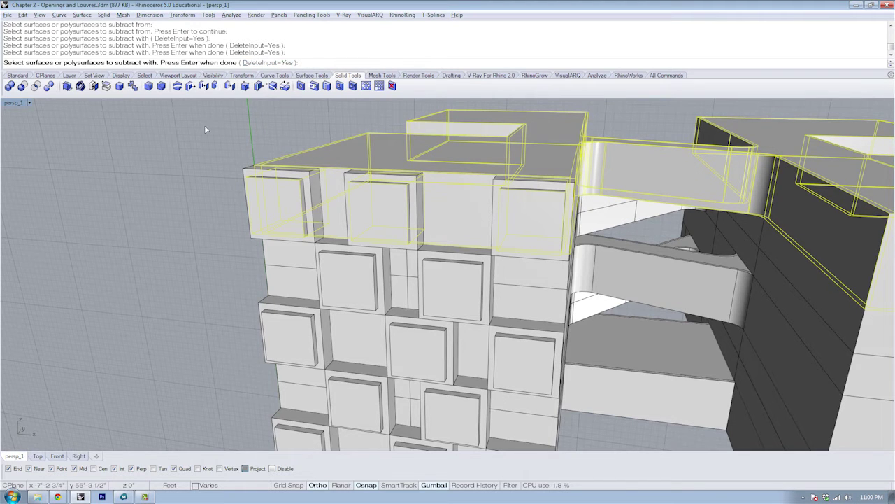
pyautogui.press('Return')
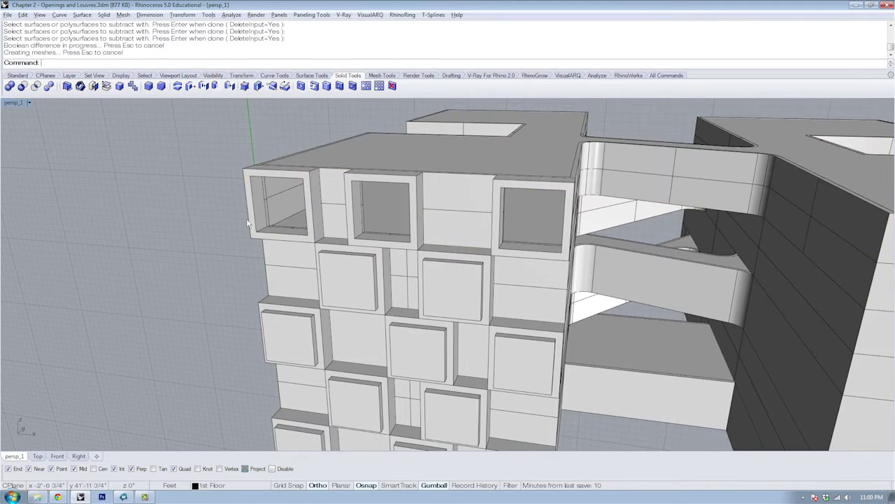
# Boolean-subtract the second row's two inner boxes from the 4th-floor mass, with DeleteInput set to No
pyautogui.moveTo(250, 222); pyautogui.dragTo(312, 195, button='right')
pyautogui.moveTo(486, 185); pyautogui.dragTo(355, 260, button='right')
pyautogui.click(298, 263)
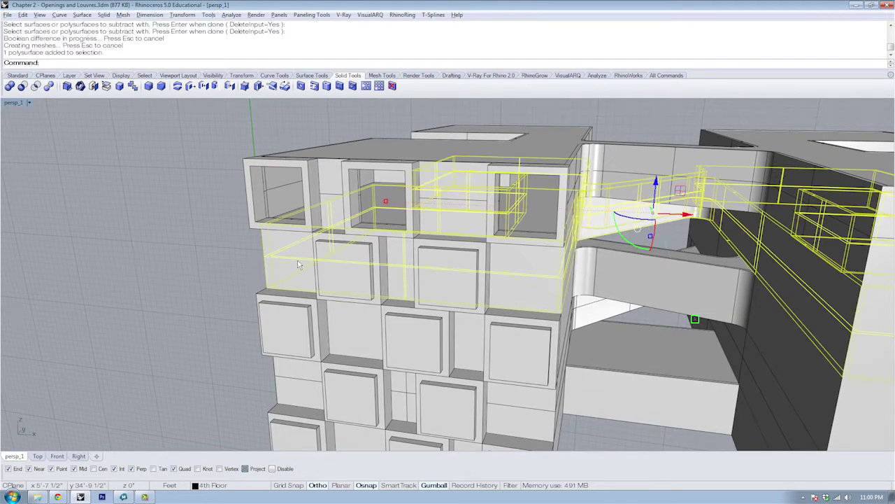
pyautogui.press('Escape')
pyautogui.press('Return')
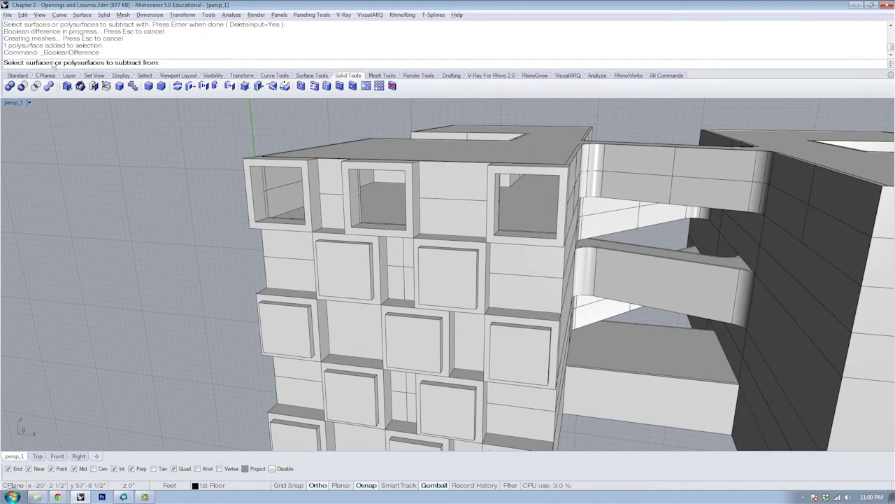
pyautogui.click(271, 254)
pyautogui.press('Return')
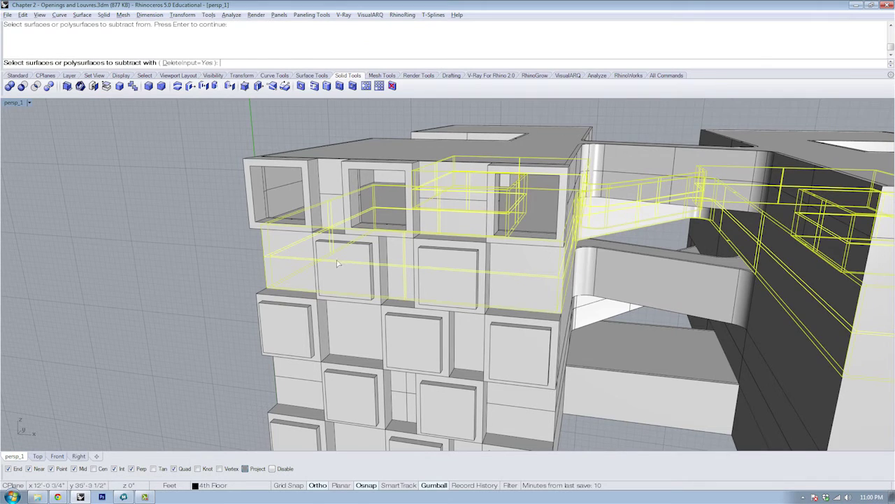
pyautogui.click(444, 278)
pyautogui.click(277, 63)
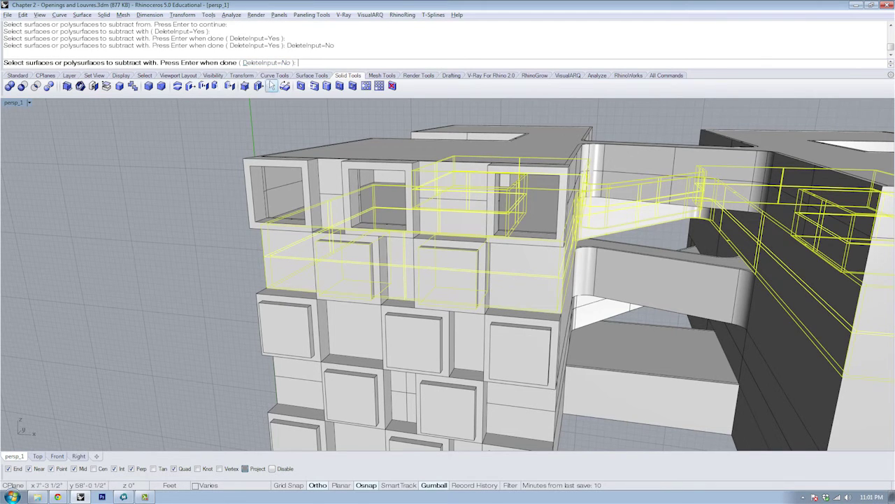
pyautogui.press('Return')
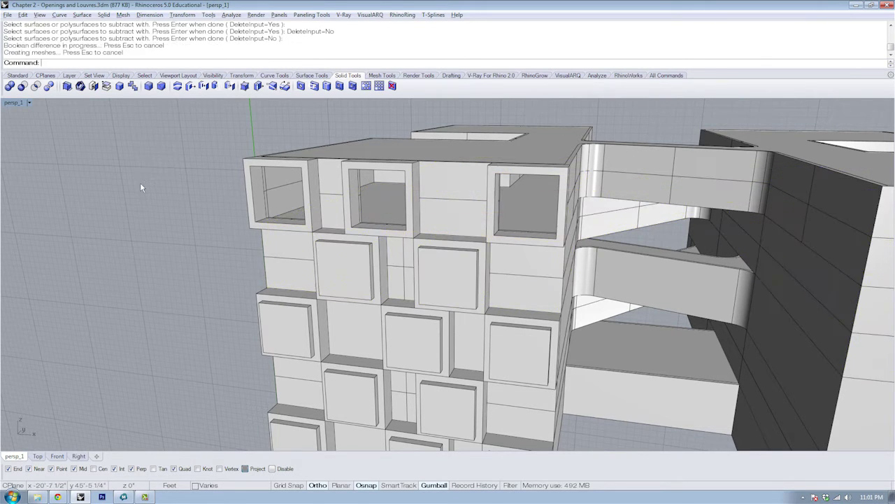
# Delete the two leftover inner boxes in the facade's second row from the top
pyautogui.scroll(5, 279, 231)
pyautogui.click(371, 252)
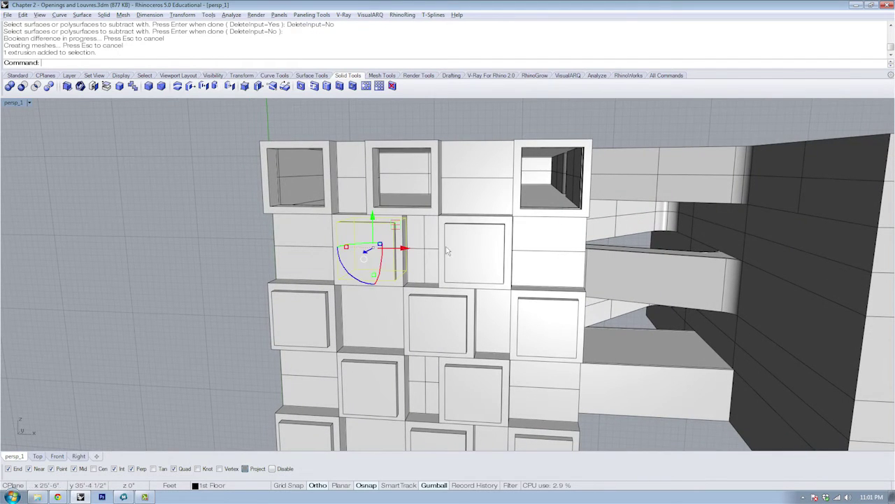
pyautogui.keyDown('shift'); pyautogui.click(457, 255); pyautogui.keyUp('shift')
pyautogui.press('Delete')
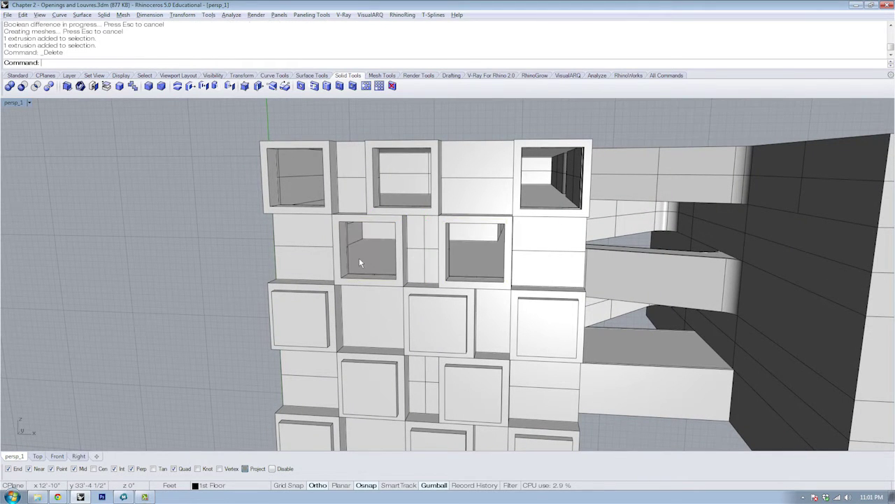
# Boolean-subtract the middle row's three inner boxes from the 3rd-floor mass, keeping the cutting boxes
pyautogui.moveTo(359, 262); pyautogui.dragTo(401, 216, button='right')
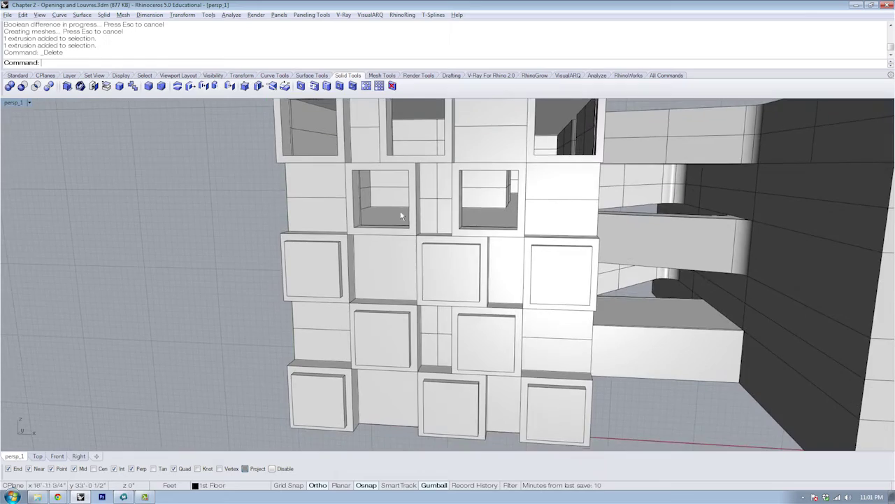
pyautogui.moveTo(463, 221); pyautogui.dragTo(425, 251, button='right')
pyautogui.moveTo(379, 200); pyautogui.dragTo(391, 233, button='right')
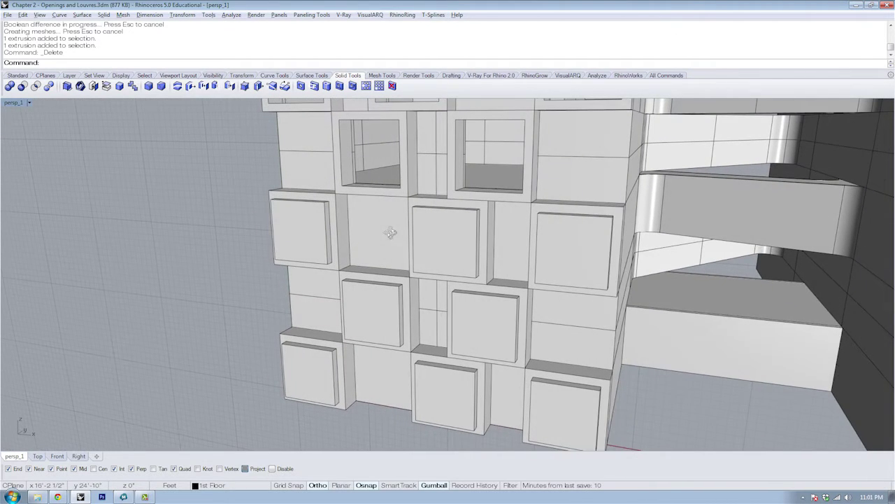
pyautogui.click(388, 241)
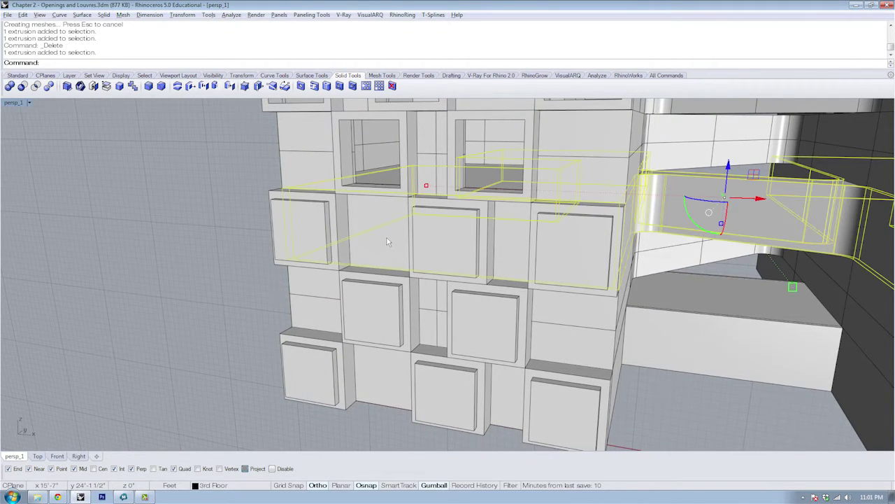
pyautogui.click(194, 237)
pyautogui.click(382, 228)
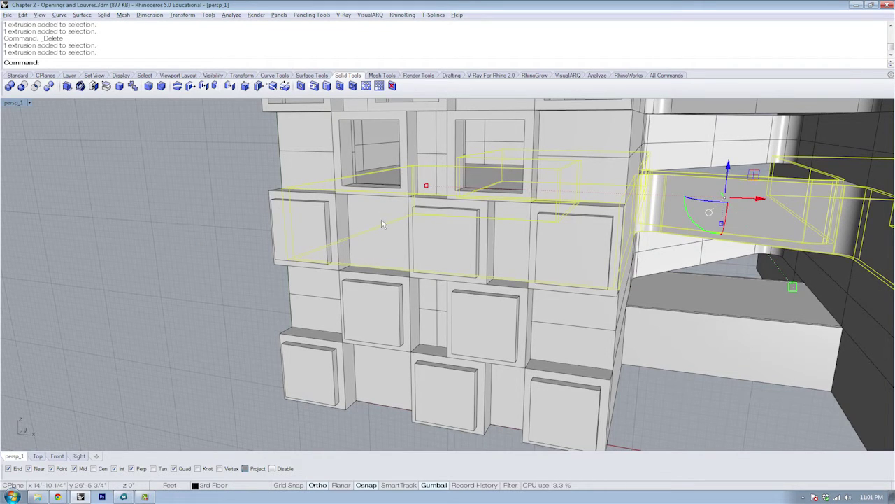
pyautogui.write('bd')
pyautogui.press('Return')
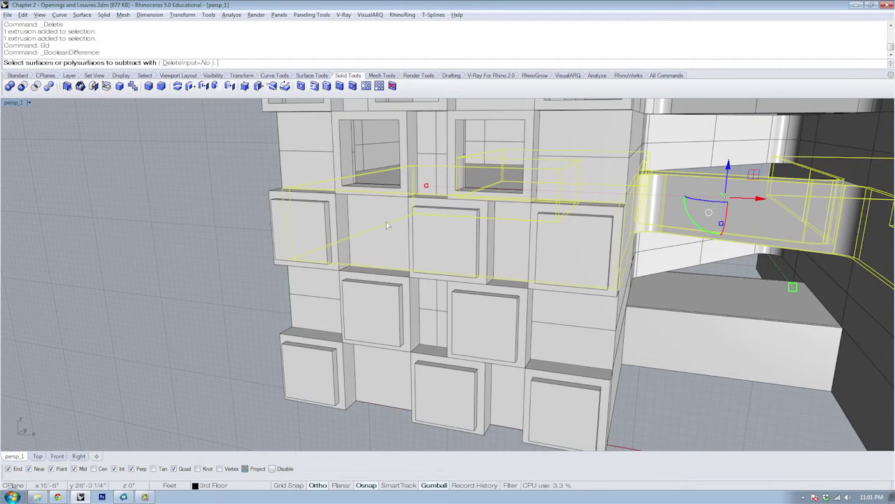
pyautogui.click(312, 223)
pyautogui.click(445, 237)
pyautogui.click(572, 250)
pyautogui.press('Return')
# Delete the three leftover inner boxes in the facade's middle row
pyautogui.click(572, 250)
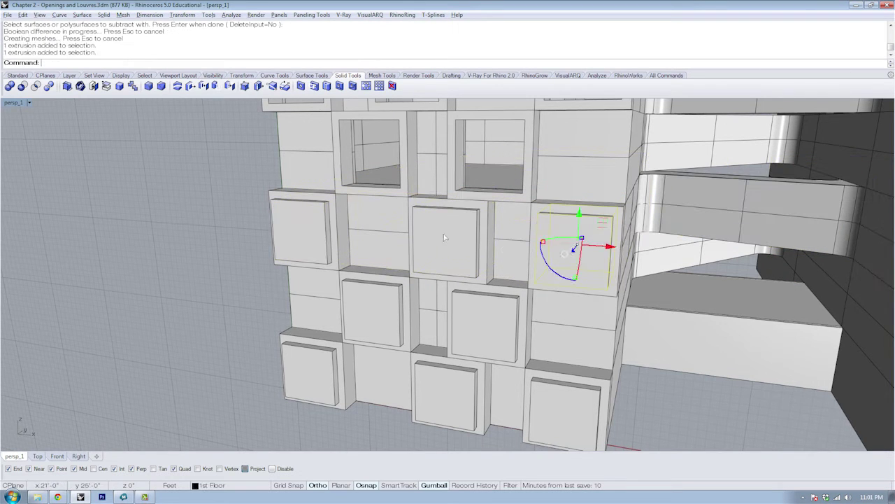
pyautogui.keyDown('shift'); pyautogui.click(443, 233); pyautogui.keyUp('shift')
pyautogui.keyDown('shift'); pyautogui.click(304, 229); pyautogui.keyUp('shift')
pyautogui.moveTo(304, 229); pyautogui.dragTo(303, 224, button='right')
pyautogui.press('Delete')
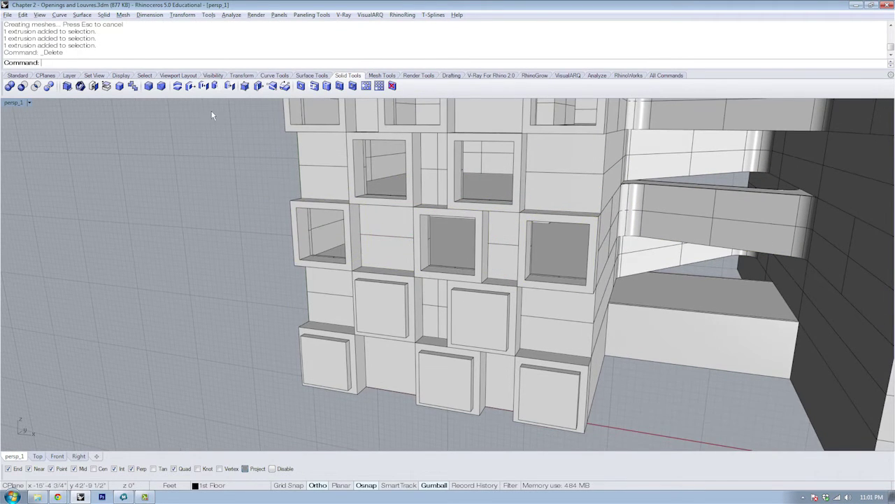
# Boolean-subtract the fourth row's two inner boxes from the 2nd-floor mass, with DeleteInput set to Yes
pyautogui.moveTo(324, 298); pyautogui.dragTo(331, 235, button='right')
pyautogui.click(332, 229)
pyautogui.write('Bd')
pyautogui.press('Return')
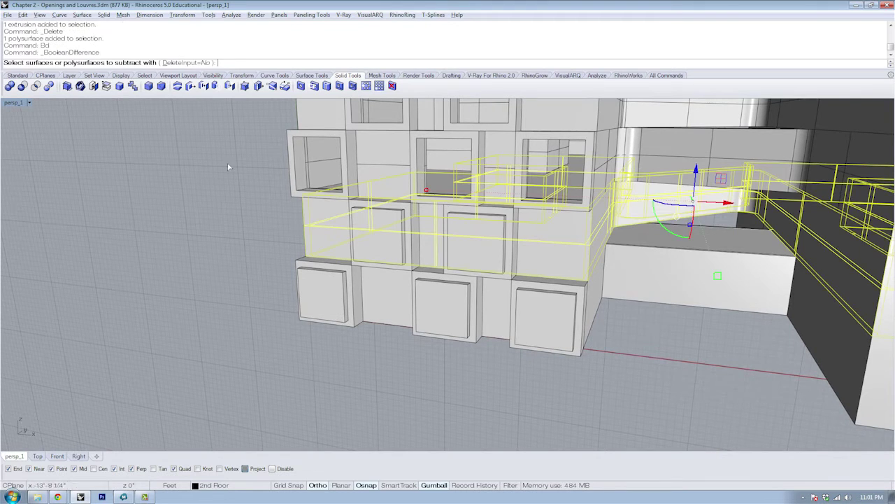
pyautogui.click(181, 65)
pyautogui.click(381, 235)
pyautogui.click(479, 238)
pyautogui.press('Return')
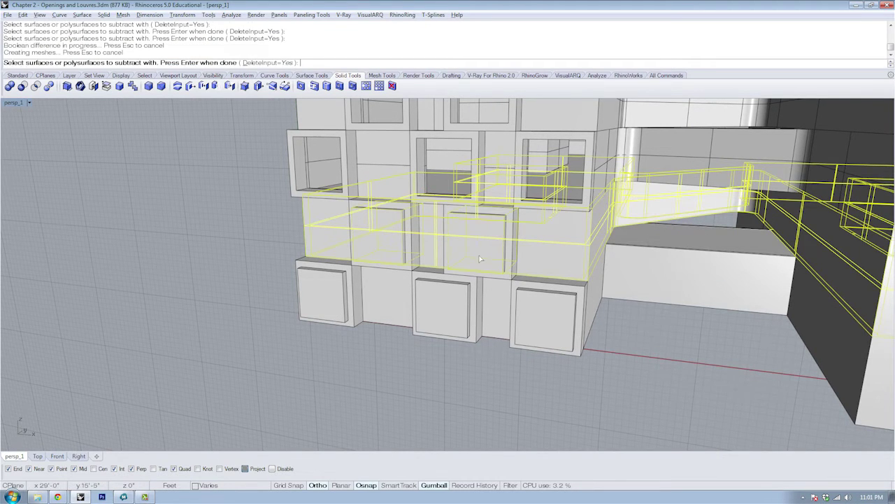
# Boolean-subtract the bottom row's three inner boxes from the 1st-floor mass, with input deletion on
pyautogui.click(495, 305)
pyautogui.write('Bd')
pyautogui.press('Return')
pyautogui.click(544, 318)
pyautogui.click(442, 310)
pyautogui.click(321, 297)
pyautogui.press('Return')
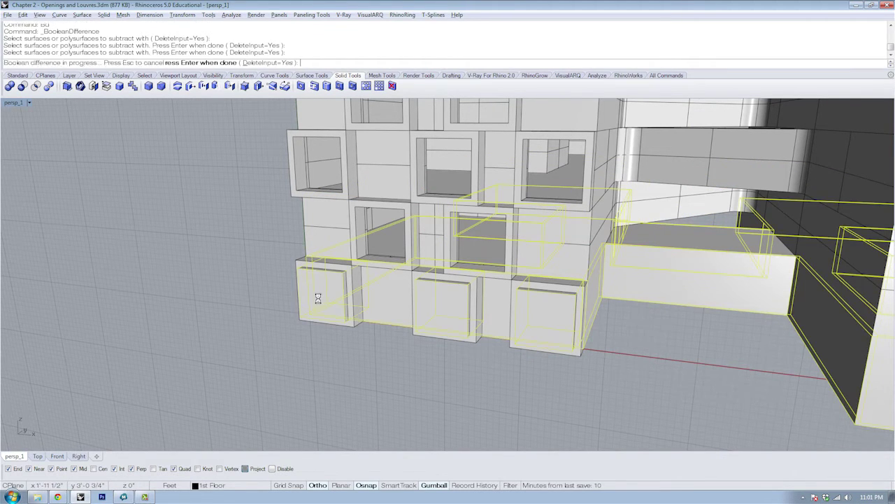
# Undo all the Boolean differences and box deletions on the facade, and clear the selection
pyautogui.scroll(-7, 289, 228)
pyautogui.keyDown('shift'); pyautogui.moveTo(393, 205); pyautogui.dragTo(420, 264, button='right'); pyautogui.keyUp('shift')
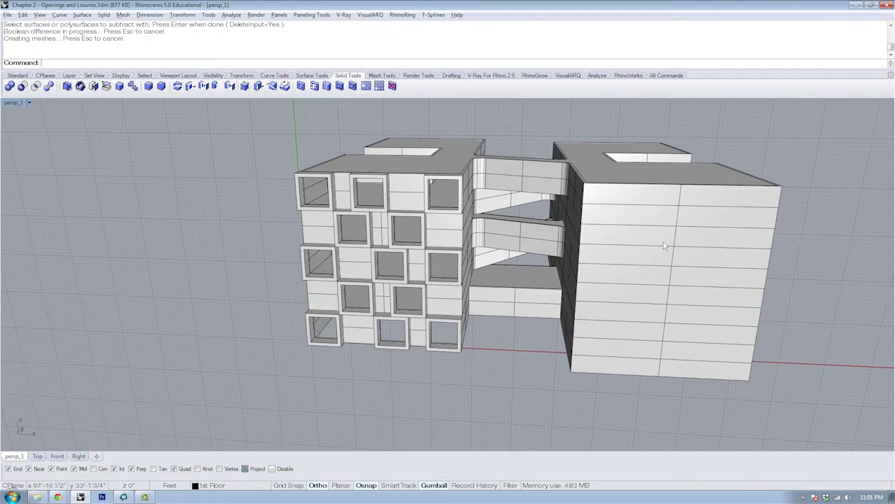
pyautogui.hotkey('ctrl', 'z')
pyautogui.hotkey('ctrl', 'z')
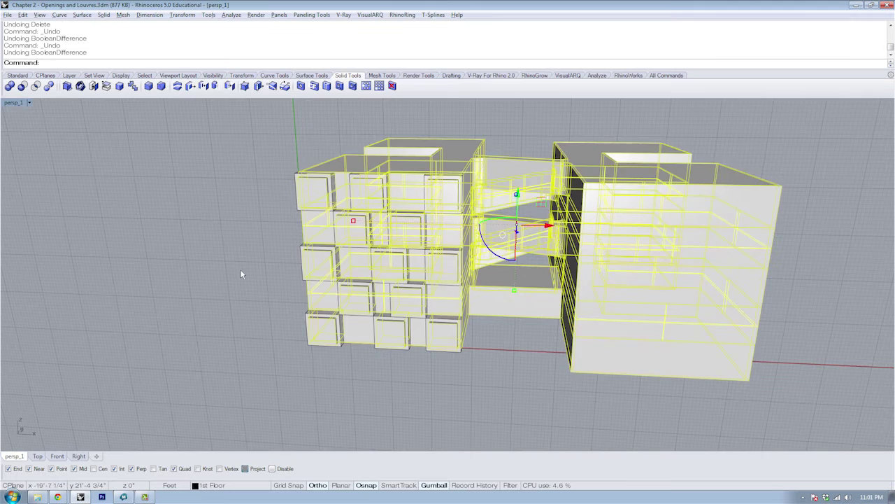
pyautogui.click(240, 271)
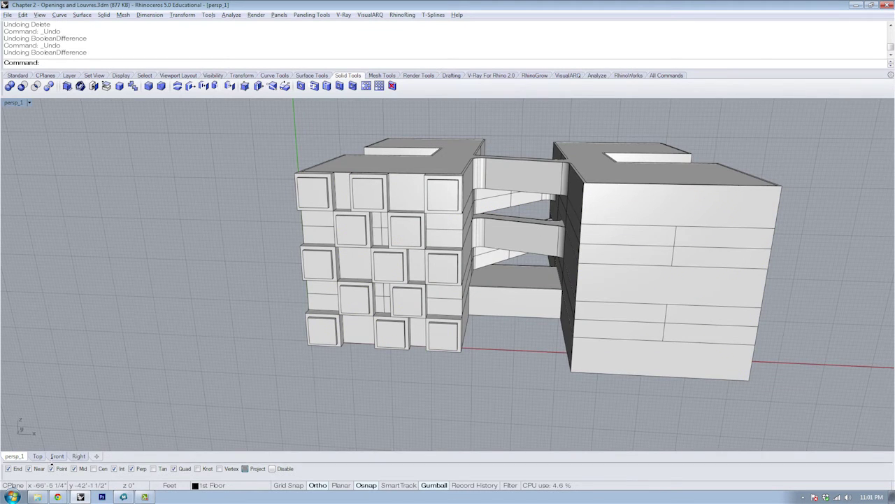
pyautogui.click(37, 456)
pyautogui.scroll(5, 318, 322)
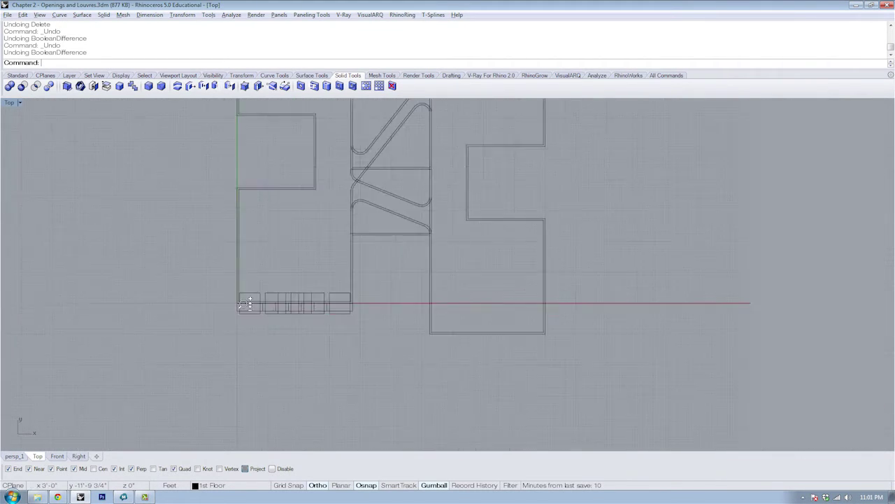
pyautogui.moveTo(188, 239); pyautogui.dragTo(424, 326)
pyautogui.click(453, 326)
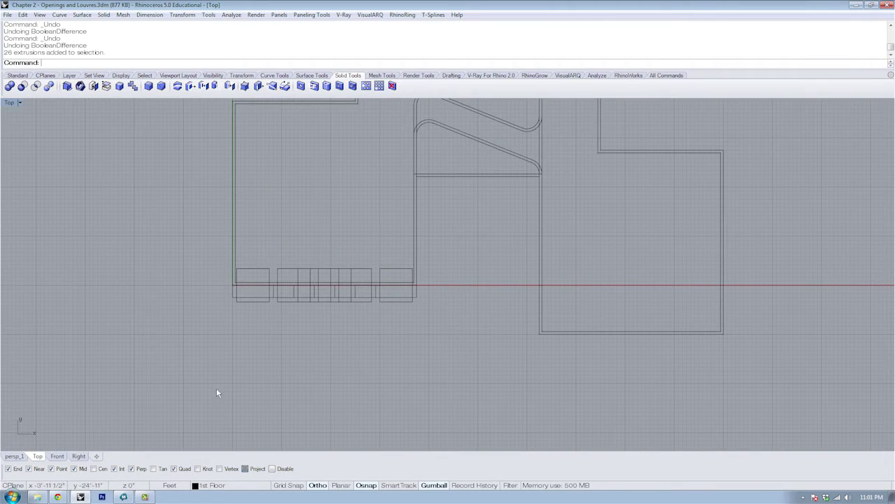
# Draw a 30' ground-level line between the two buildings' facing walls, from the left mass perpendicular to the right mass
pyautogui.click(23, 456)
pyautogui.scroll(5, 489, 369)
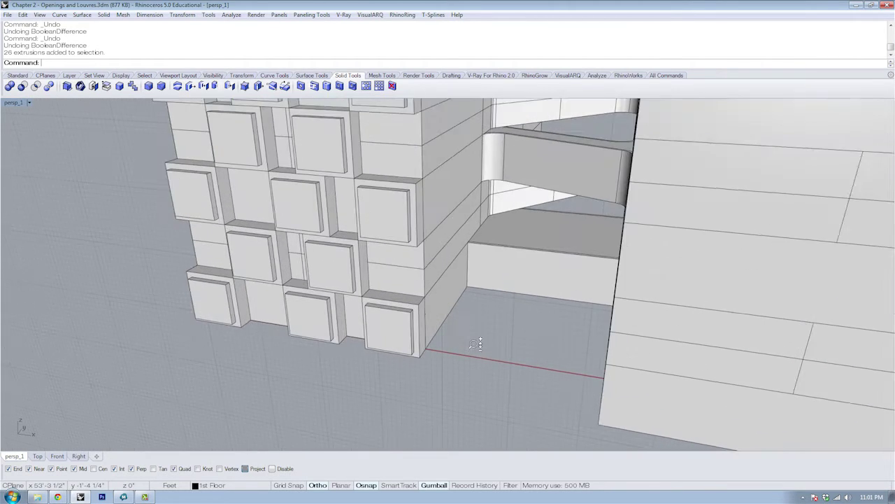
pyautogui.press('Return')
pyautogui.moveTo(479, 354); pyautogui.dragTo(457, 354, button='right')
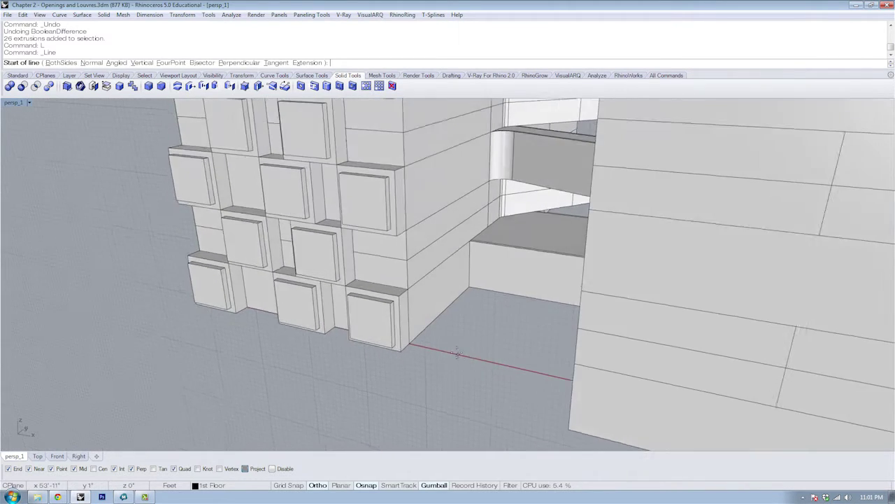
pyautogui.scroll(3, 448, 350)
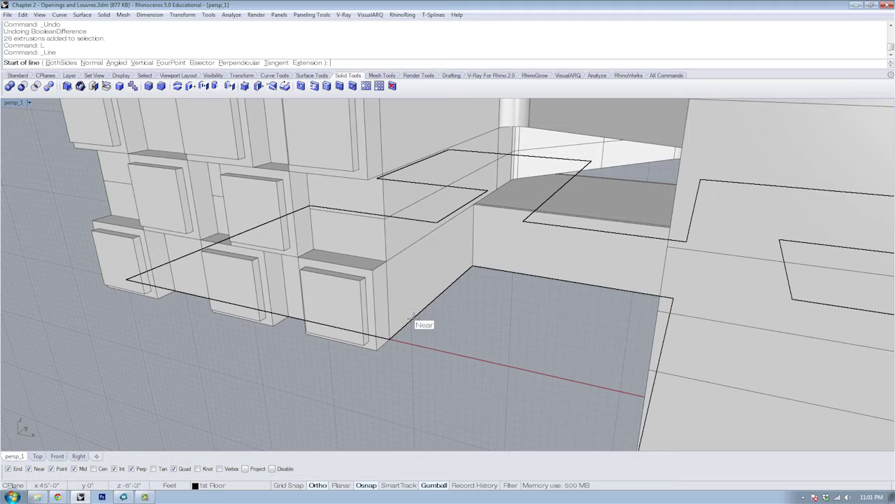
pyautogui.click(422, 312)
pyautogui.moveTo(437, 320); pyautogui.dragTo(499, 320, button='right')
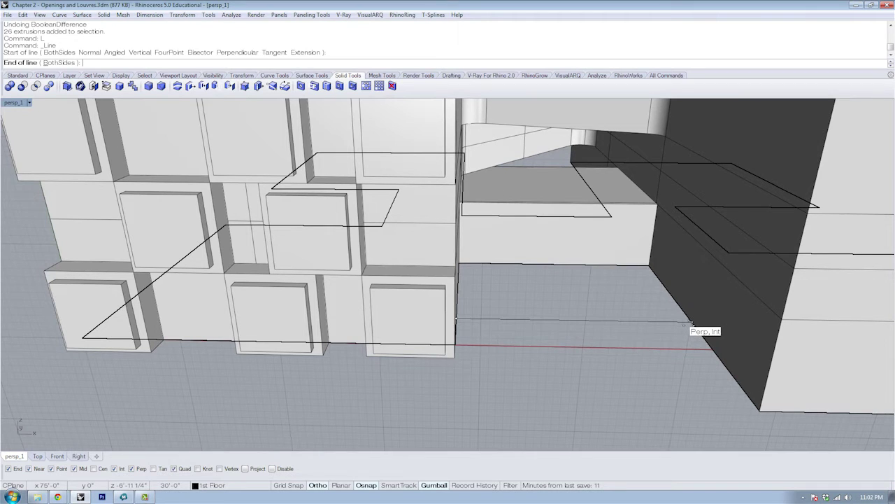
pyautogui.click(691, 324)
pyautogui.scroll(-3, 568, 313)
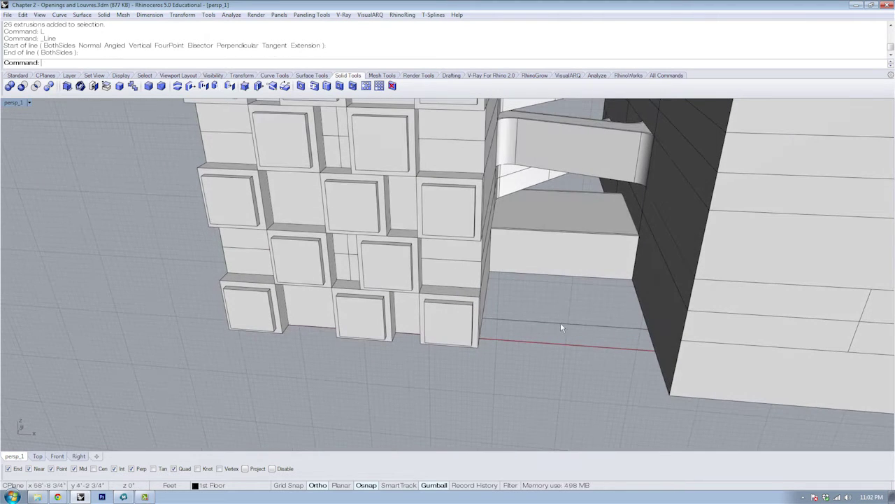
pyautogui.scroll(-5, 527, 301)
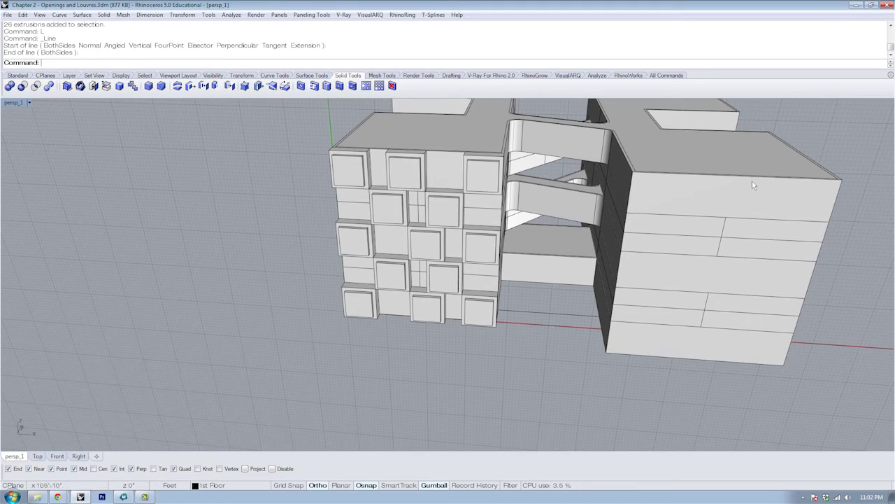
# Select all the opening and frame boxes on the left building's front facade in the Top view
pyautogui.click(38, 456)
pyautogui.moveTo(206, 264); pyautogui.dragTo(411, 323)
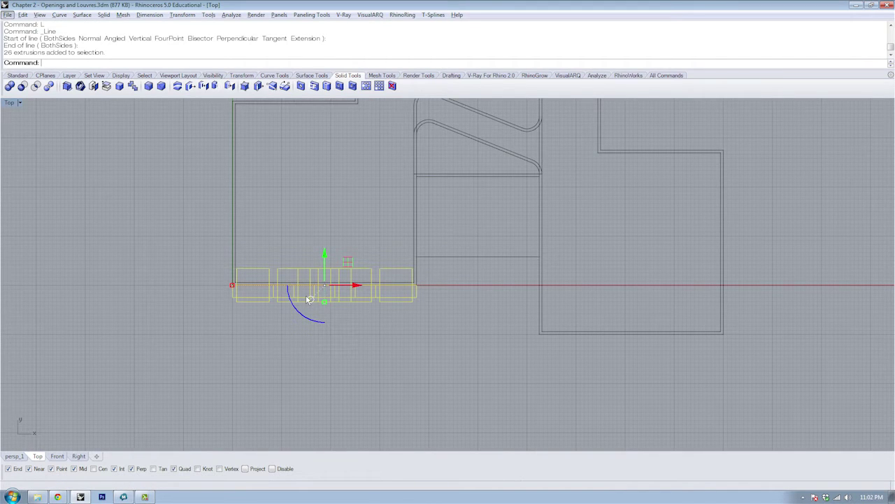
pyautogui.scroll(4, 295, 256)
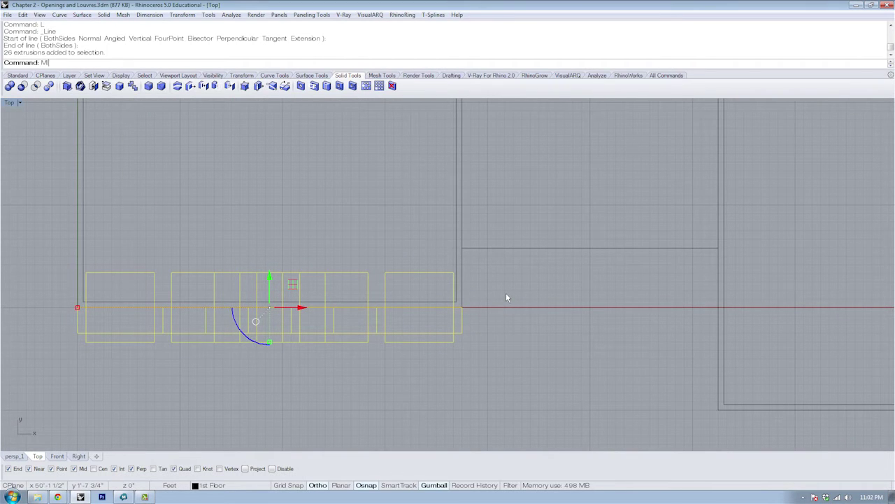
# Try to mirror the facade boxes about a vertical axis through the connecting line's midpoint with Copy set to No, and undo it
pyautogui.press('Return')
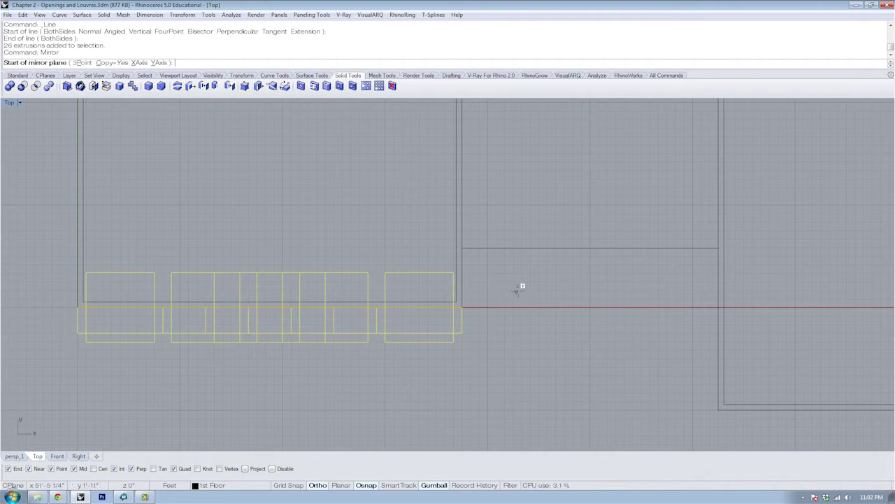
pyautogui.click(117, 63)
pyautogui.click(117, 64)
pyautogui.write('c')
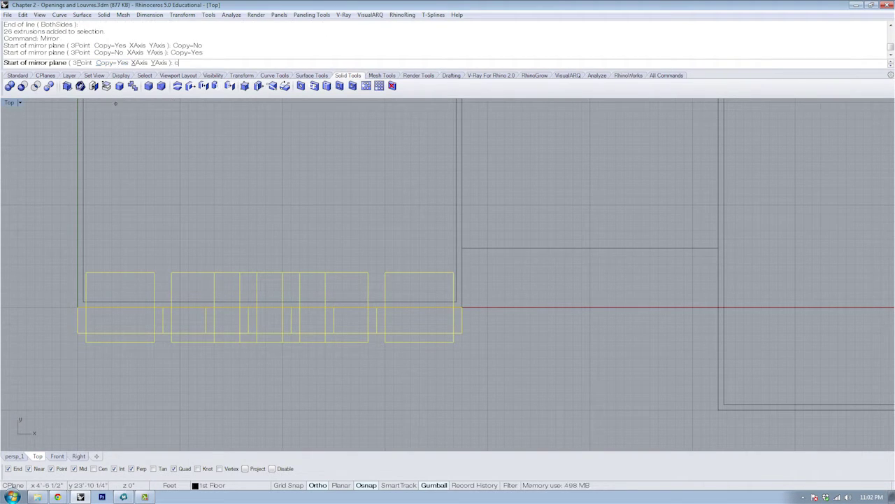
pyautogui.press('Return')
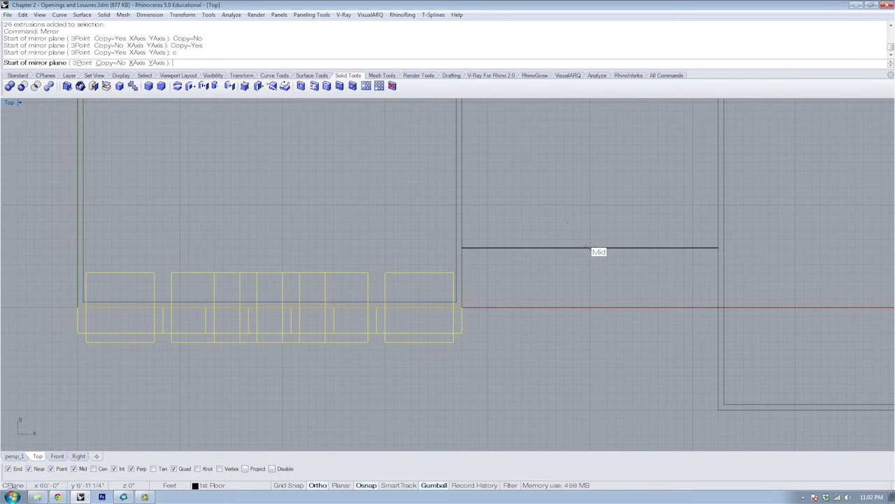
pyautogui.moveTo(579, 239); pyautogui.dragTo(474, 196, button='right')
pyautogui.scroll(-2, 445, 191)
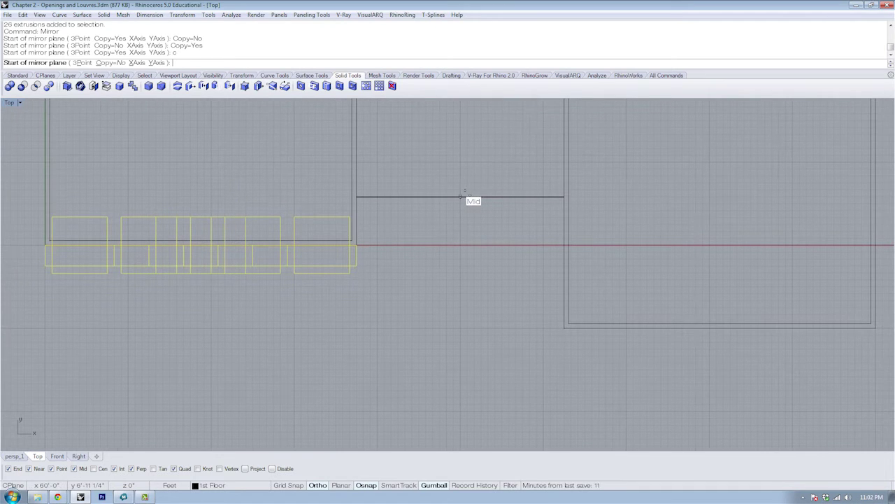
pyautogui.click(460, 196)
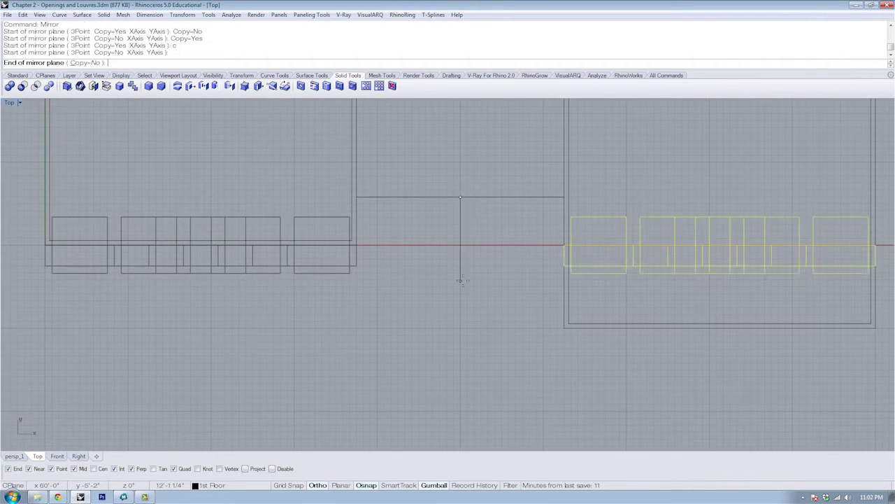
pyautogui.click(461, 303)
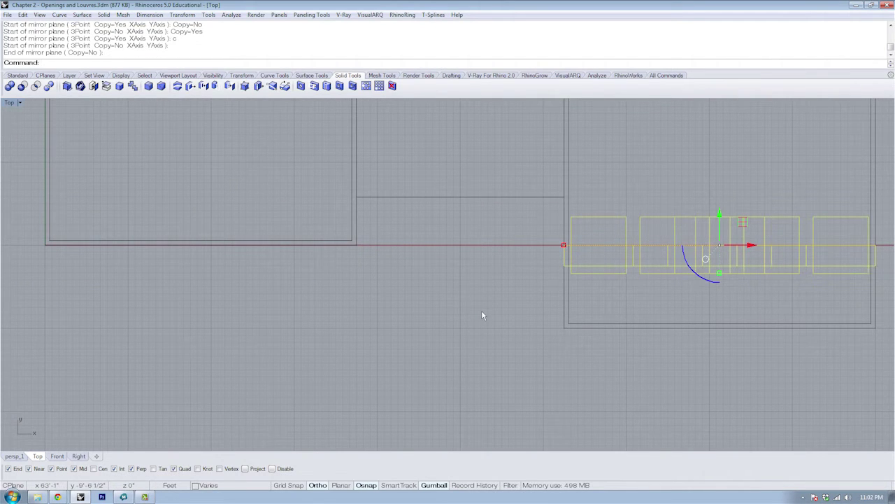
pyautogui.hotkey('ctrl', 'z')
# Mirror the facade boxes onto the right building about a vertical axis through the connecting line's midpoint, with Copy set to Yes
pyautogui.rightClick(460, 284)
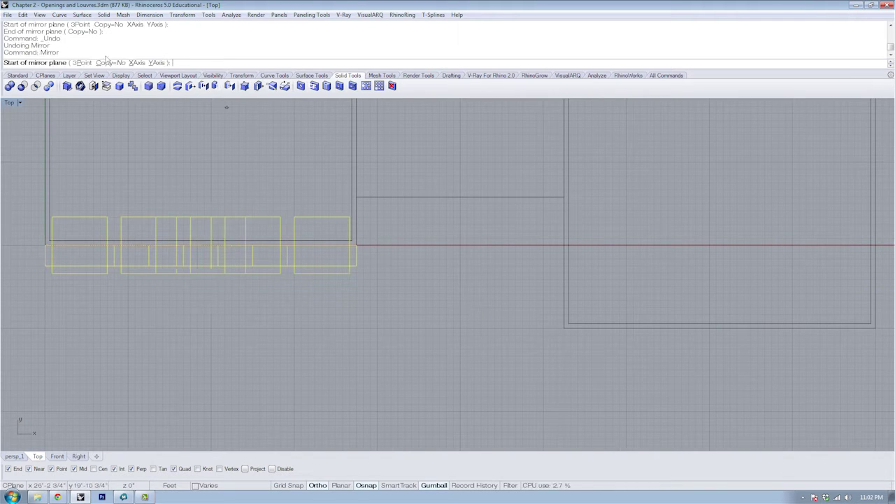
pyautogui.click(105, 62)
pyautogui.click(467, 207)
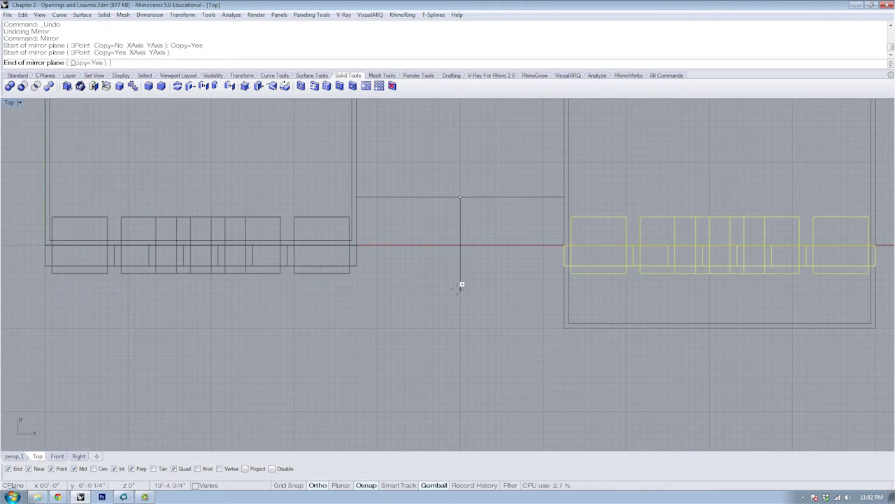
pyautogui.click(461, 284)
pyautogui.moveTo(544, 300); pyautogui.dragTo(404, 289, button='right')
pyautogui.click(543, 299)
# Turn on the Project object snap option and select all the mirrored boxes on the right building in the Top view
pyautogui.moveTo(403, 195); pyautogui.dragTo(756, 287)
pyautogui.scroll(3, 650, 248)
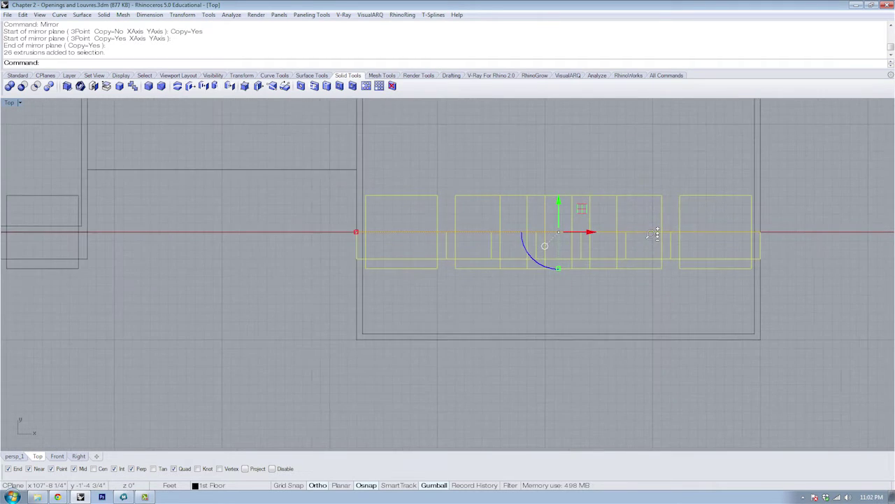
pyautogui.scroll(-2, 648, 249)
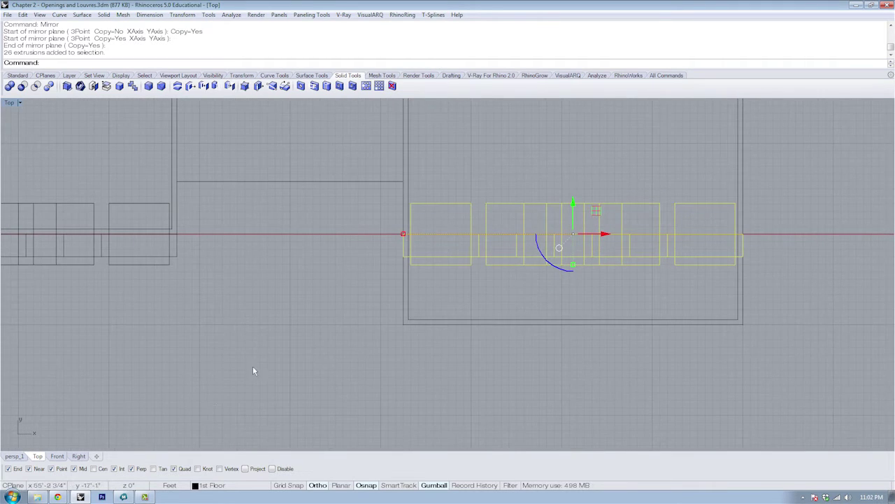
pyautogui.click(245, 468)
pyautogui.press('Escape')
pyautogui.click(636, 203)
pyautogui.press('Escape')
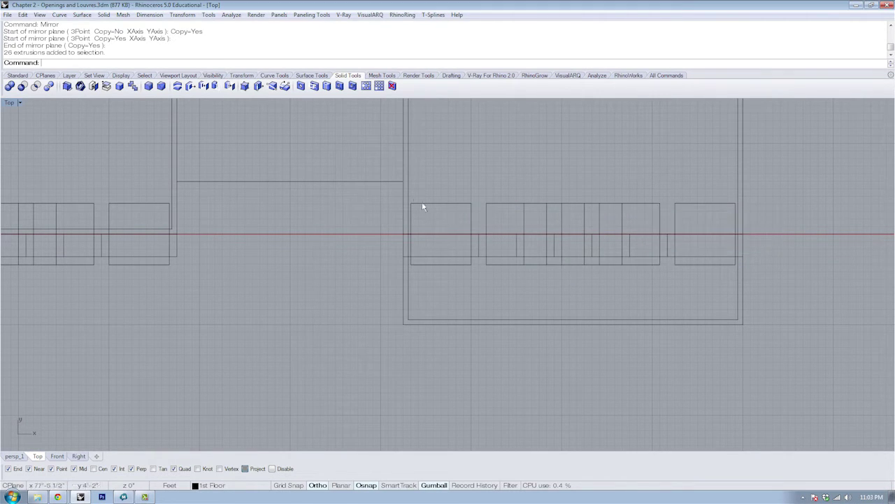
pyautogui.moveTo(422, 202); pyautogui.dragTo(784, 280)
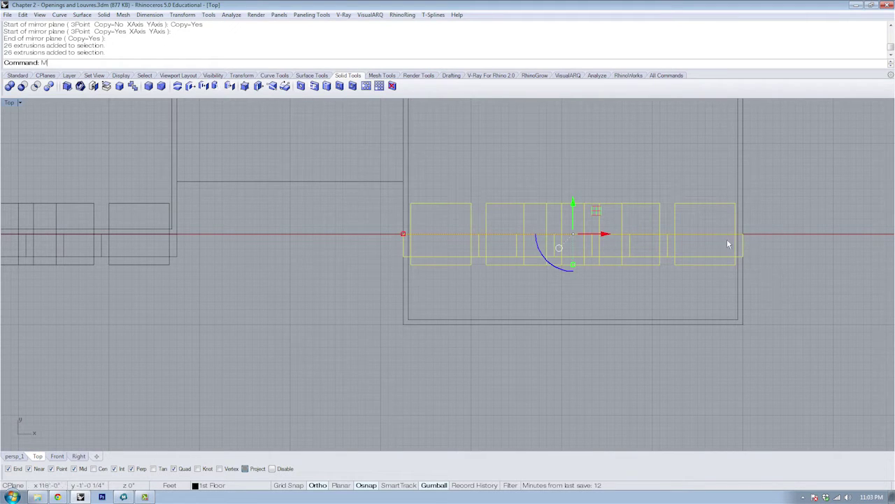
# Try moving the mirrored boxes forward in plan to the right building's outer front wall edge, and undo the move
pyautogui.write('m')
pyautogui.press('Return')
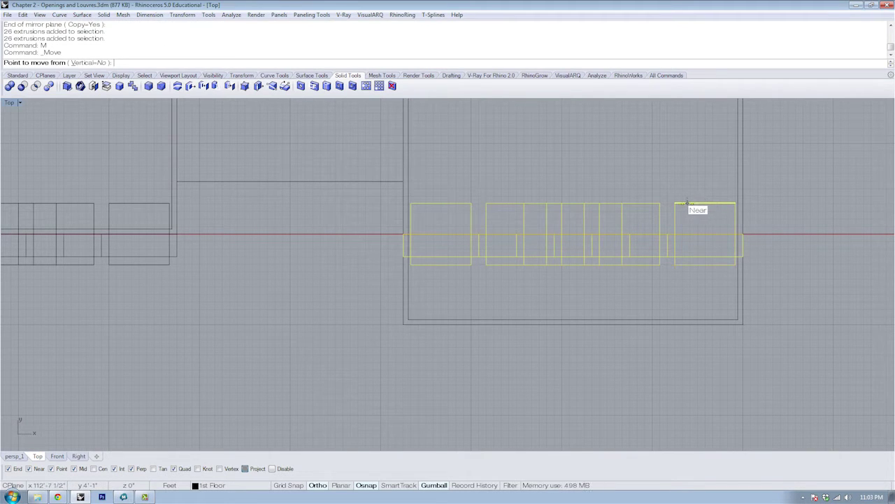
pyautogui.click(686, 204)
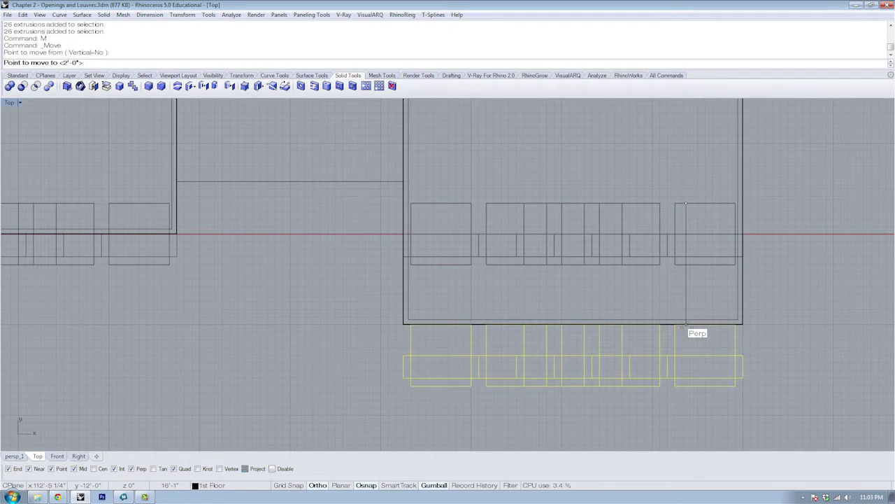
pyautogui.click(686, 326)
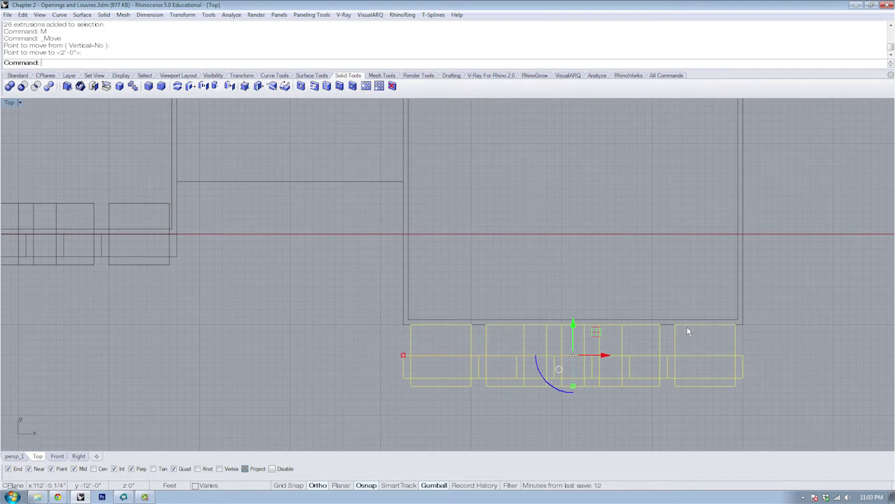
pyautogui.click(14, 456)
pyautogui.moveTo(318, 329); pyautogui.dragTo(671, 211, button='right')
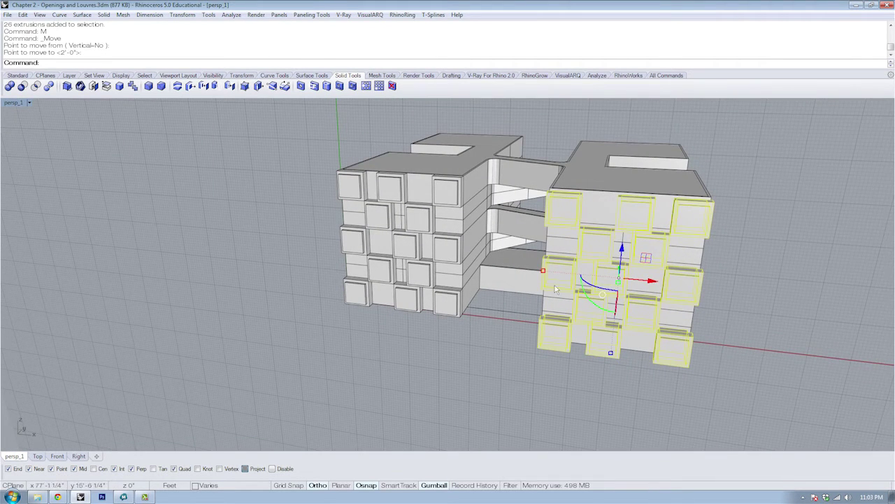
pyautogui.hotkey('ctrl', 'z')
# Move the mirrored boxes about 16'-1" forward in plan, bringing their back edges to the right building's outer front wall edge
pyautogui.click(38, 456)
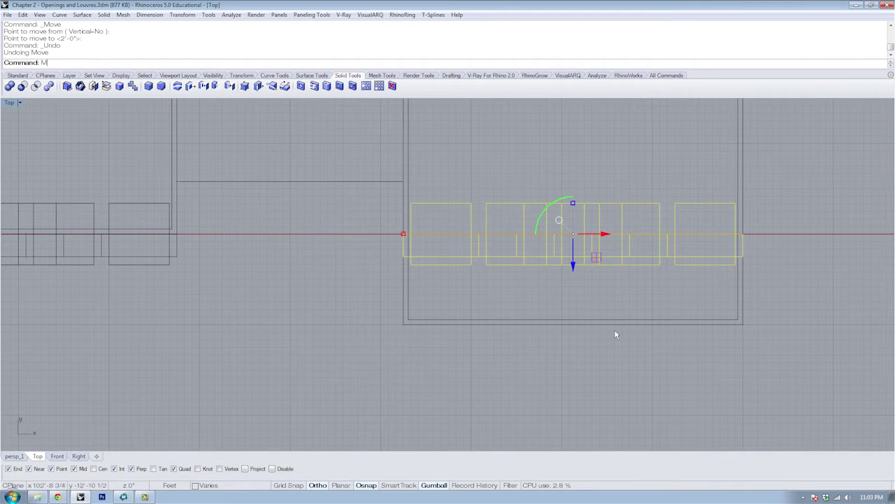
pyautogui.write('M')
pyautogui.press('Return')
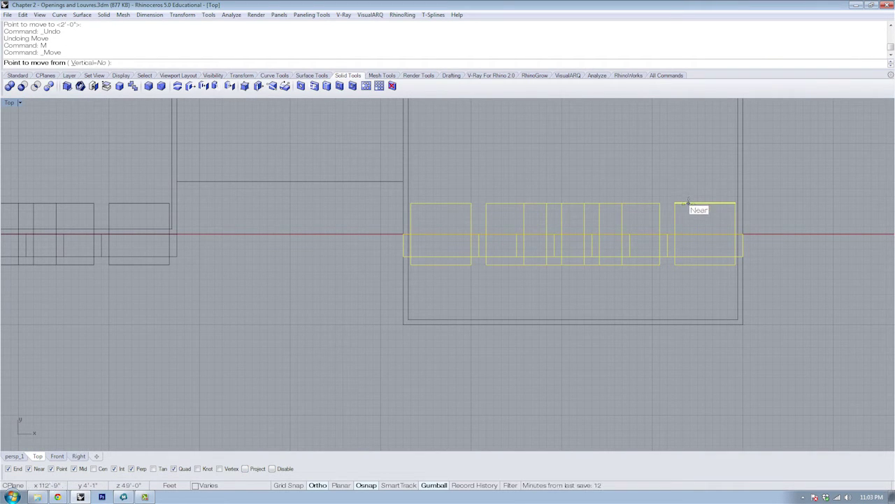
pyautogui.click(689, 204)
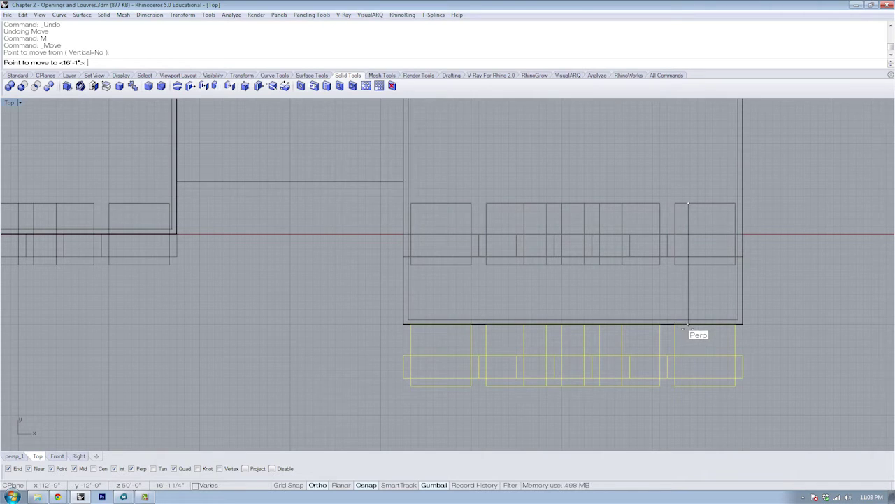
pyautogui.click(688, 325)
pyautogui.click(14, 455)
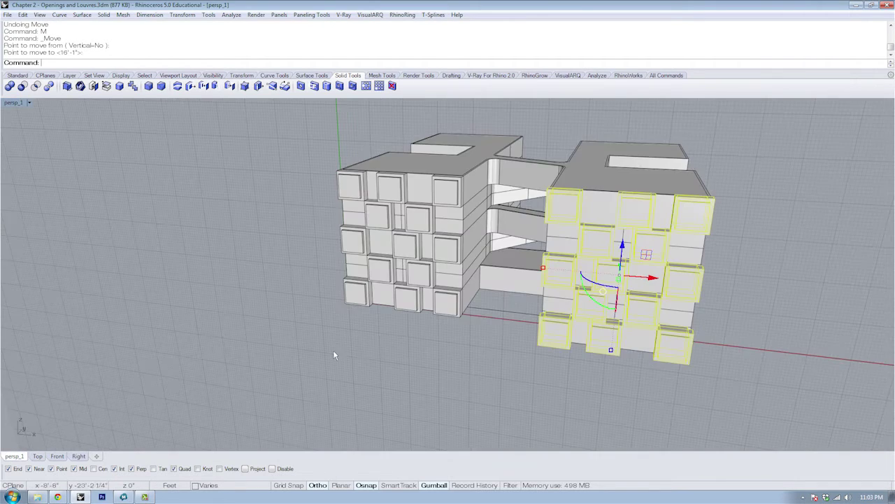
pyautogui.moveTo(332, 354); pyautogui.dragTo(494, 346, button='right')
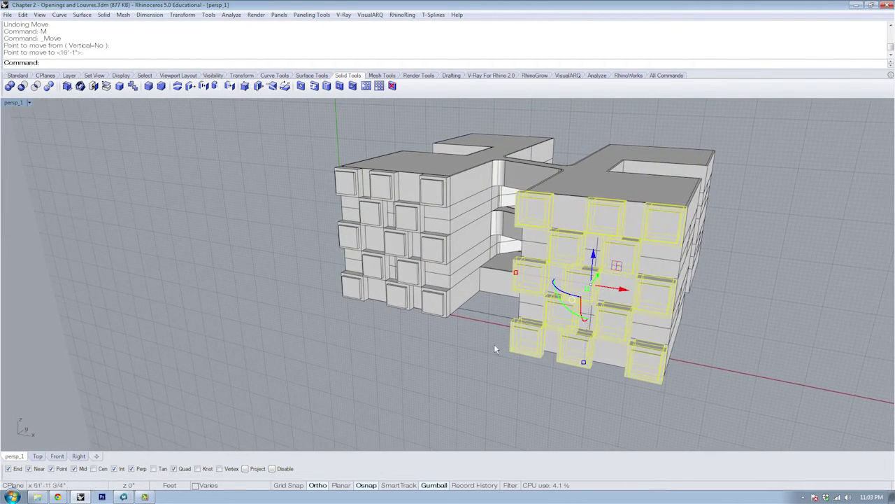
pyautogui.click(442, 372)
# Examine how the moved boxes meet the right building's front wall, selecting the inner box at the top outer corner
pyautogui.scroll(2, 560, 250)
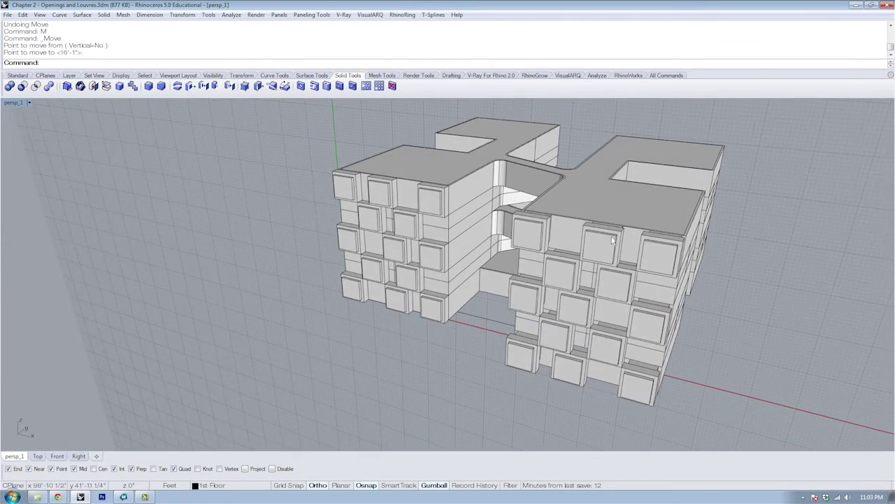
pyautogui.scroll(2, 678, 234)
pyautogui.scroll(6, 679, 235)
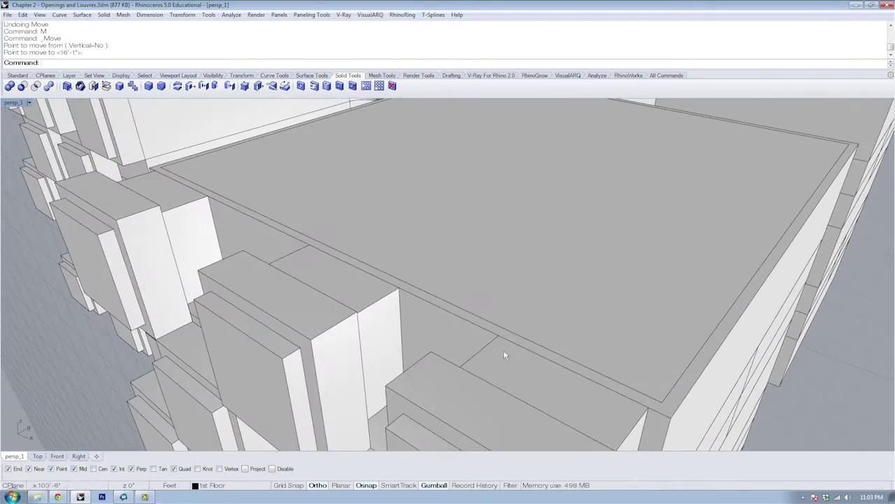
pyautogui.click(501, 335)
pyautogui.scroll(-8, 526, 314)
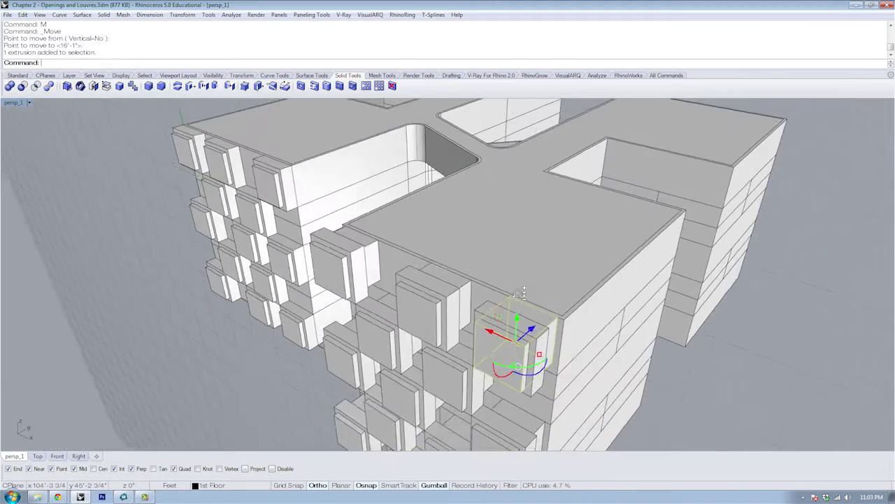
pyautogui.scroll(5, 528, 311)
pyautogui.scroll(1, 527, 313)
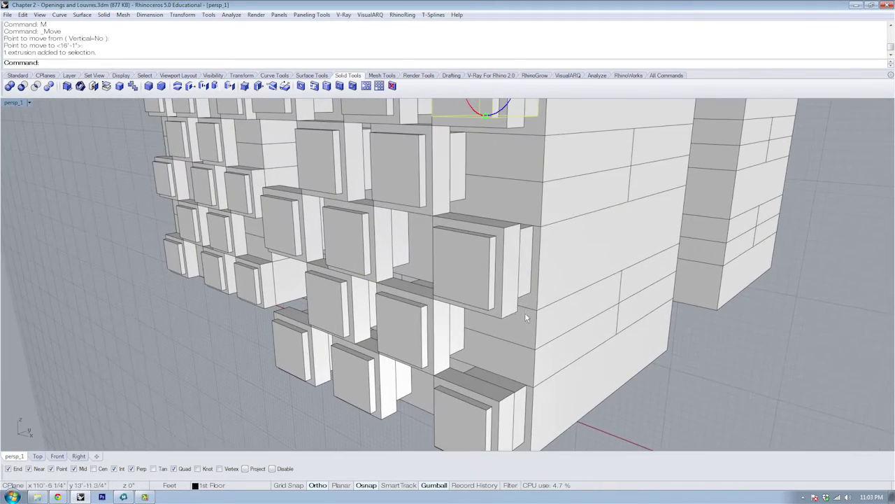
# Check the mirrored boxes against both facades from above and undo their last forward move
pyautogui.scroll(-5, 526, 361)
pyautogui.moveTo(526, 361); pyautogui.dragTo(622, 386, button='right')
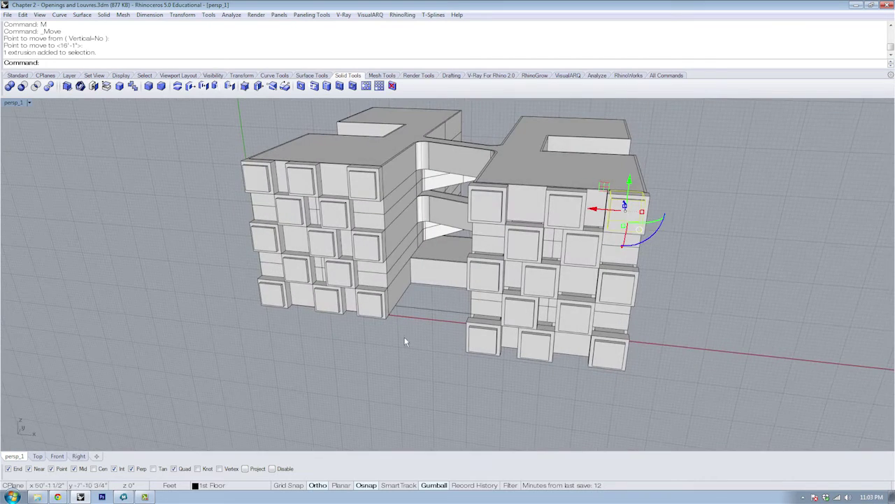
pyautogui.click(404, 337)
pyautogui.keyDown('shift'); pyautogui.moveTo(387, 309); pyautogui.dragTo(442, 360, button='right'); pyautogui.keyUp('shift')
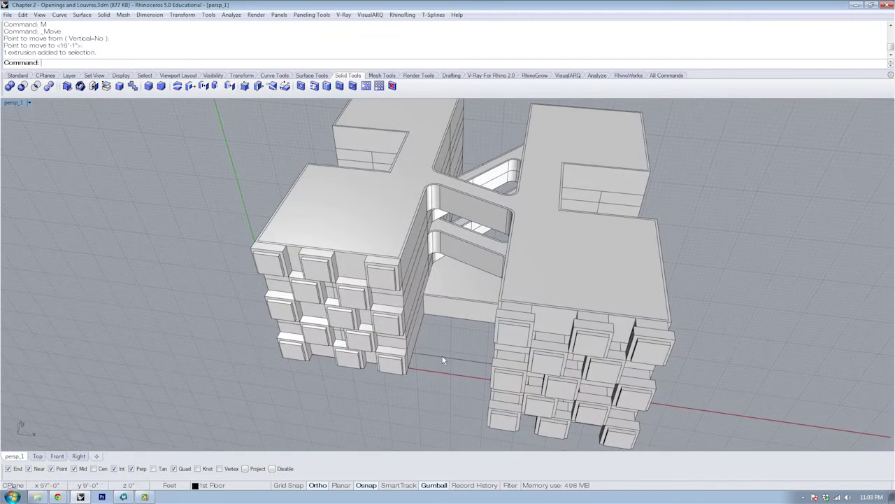
pyautogui.hotkey('ctrl', 'z')
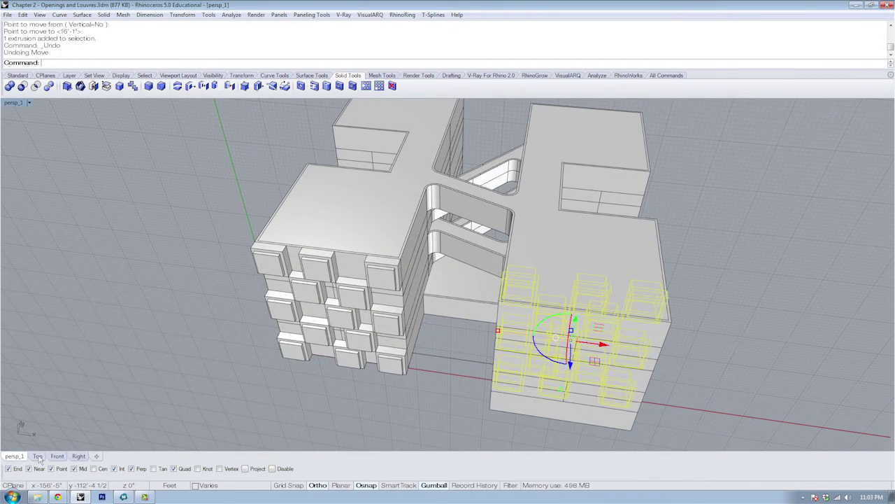
# Move the mirrored boxes forward in the Top view, from the outer frames' back edge to the right building's outer front wall line
pyautogui.click(38, 456)
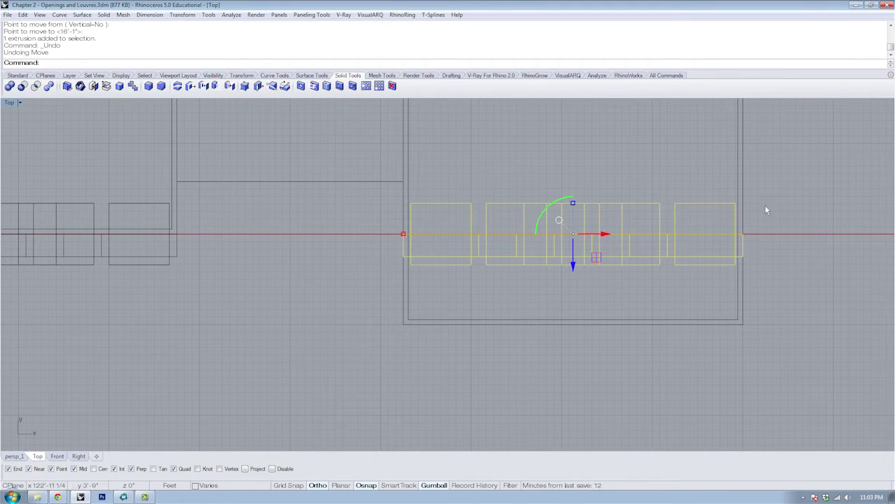
pyautogui.write('M')
pyautogui.press('Return')
pyautogui.scroll(3, 679, 238)
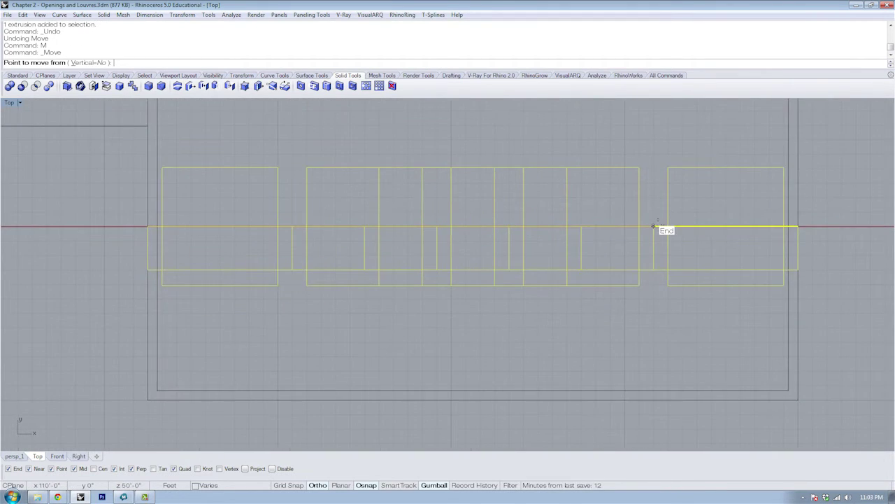
pyautogui.click(654, 226)
pyautogui.scroll(-2, 658, 238)
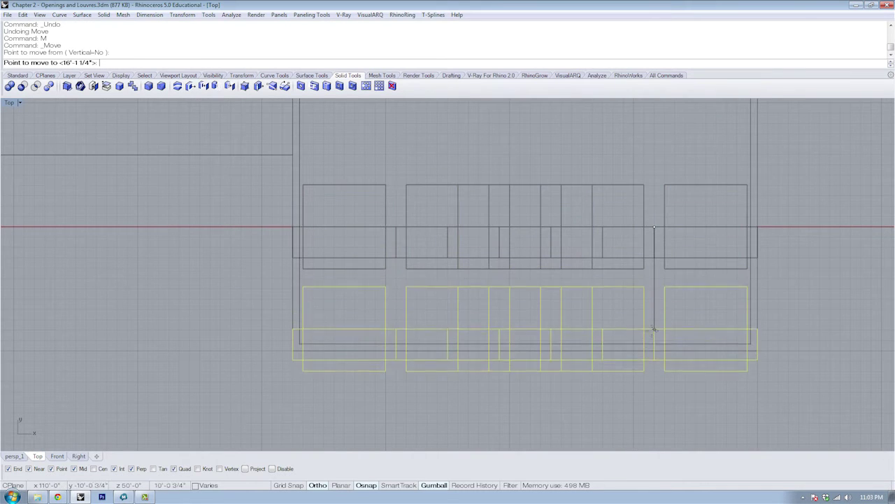
pyautogui.click(654, 349)
pyautogui.click(14, 456)
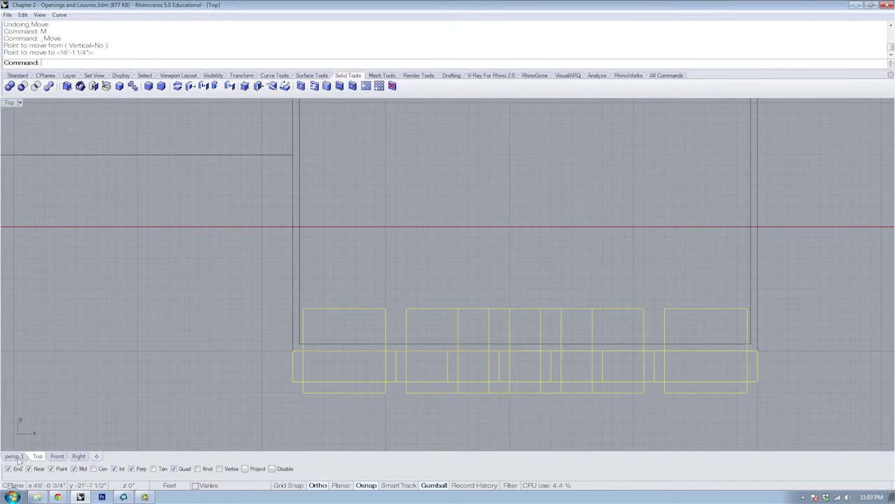
pyautogui.moveTo(229, 395); pyautogui.dragTo(308, 350, button='right')
pyautogui.click(440, 369)
# Cut the fifth-floor openings on both facades by Boolean-subtracting the six inner boxes from the top floor volume
pyautogui.moveTo(440, 368); pyautogui.dragTo(472, 382, button='right')
pyautogui.scroll(3, 378, 251)
pyautogui.click(397, 218)
pyautogui.moveTo(404, 218); pyautogui.dragTo(232, 225, button='right')
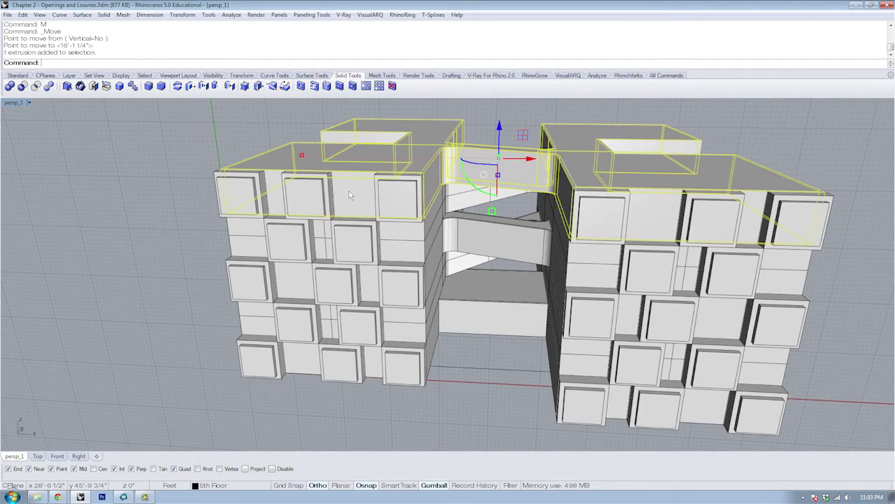
pyautogui.write('bd')
pyautogui.press('Return')
pyautogui.click(238, 196)
pyautogui.click(311, 198)
pyautogui.click(399, 198)
pyautogui.click(602, 219)
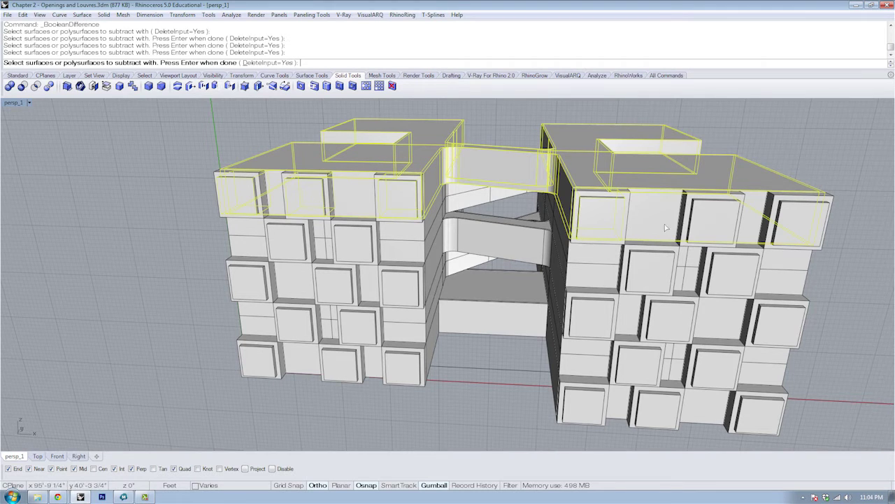
pyautogui.click(717, 221)
pyautogui.click(801, 223)
pyautogui.press('Return')
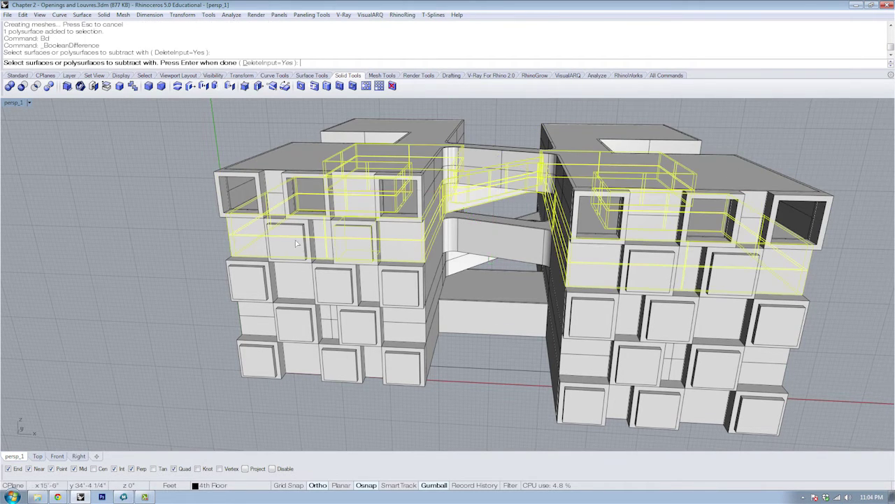
# Cut the fourth-floor and third-floor openings on both facades by Boolean-subtracting each floor's inner boxes from its volume
pyautogui.click(742, 274)
pyautogui.press('Return')
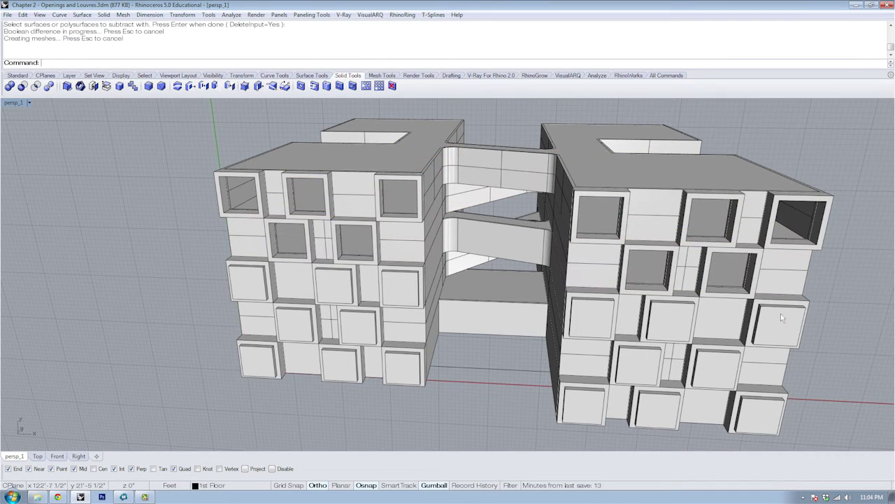
pyautogui.click(782, 317)
pyautogui.write('Bd')
pyautogui.press('Return')
pyautogui.click(783, 322)
pyautogui.click(671, 321)
pyautogui.click(591, 317)
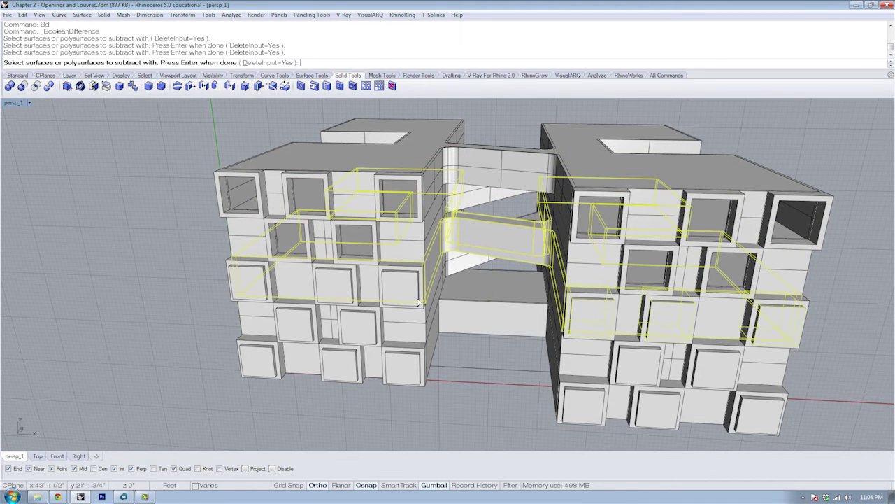
pyautogui.click(400, 288)
pyautogui.click(334, 286)
pyautogui.click(253, 283)
pyautogui.press('Return')
# Cut the second-floor openings on both facades by Boolean-subtracting the four inner boxes from that floor's volume
pyautogui.click(256, 321)
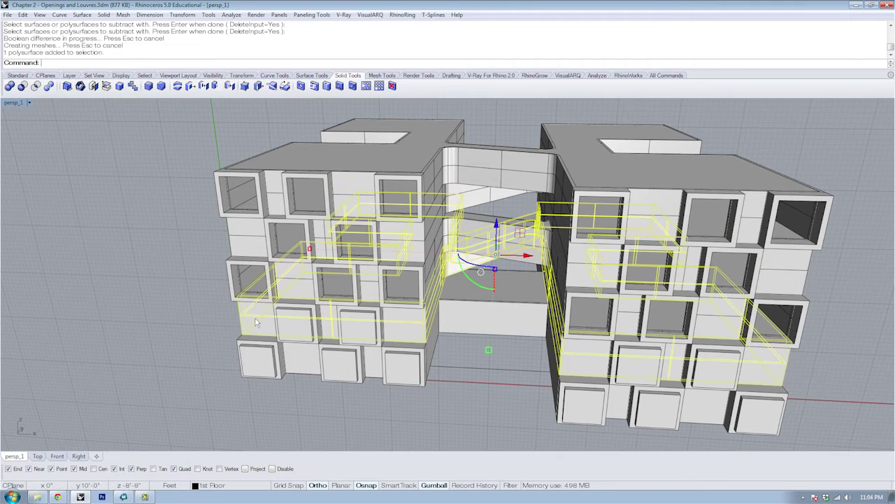
pyautogui.write('Bd')
pyautogui.press('Return')
pyautogui.click(295, 325)
pyautogui.click(353, 327)
pyautogui.click(634, 363)
pyautogui.click(713, 368)
pyautogui.press('Return')
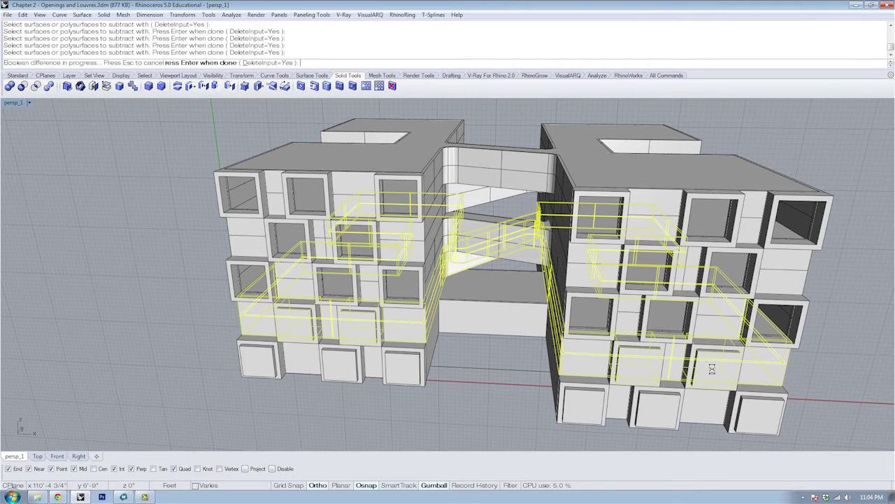
# Cut the ground-level openings on both facades by Boolean-subtracting the six inner boxes from the first floor volume
pyautogui.click(715, 413)
pyautogui.write('Bd')
pyautogui.press('Return')
pyautogui.click(758, 417)
pyautogui.click(647, 412)
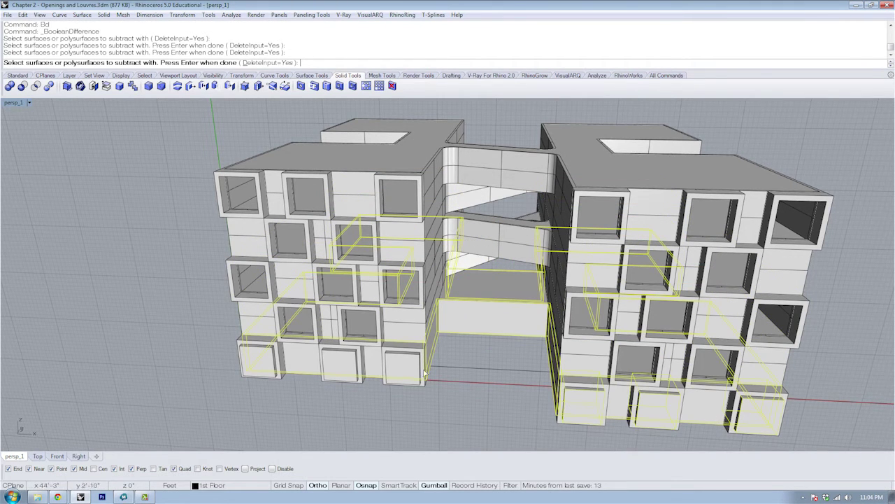
pyautogui.press('Return')
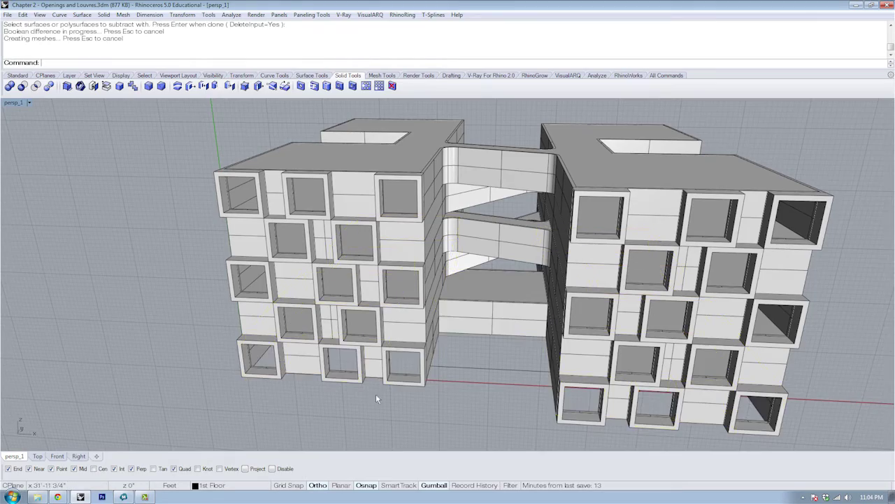
# Set the perspective view's construction plane to World Top
pyautogui.moveTo(375, 397); pyautogui.dragTo(414, 326, button='right')
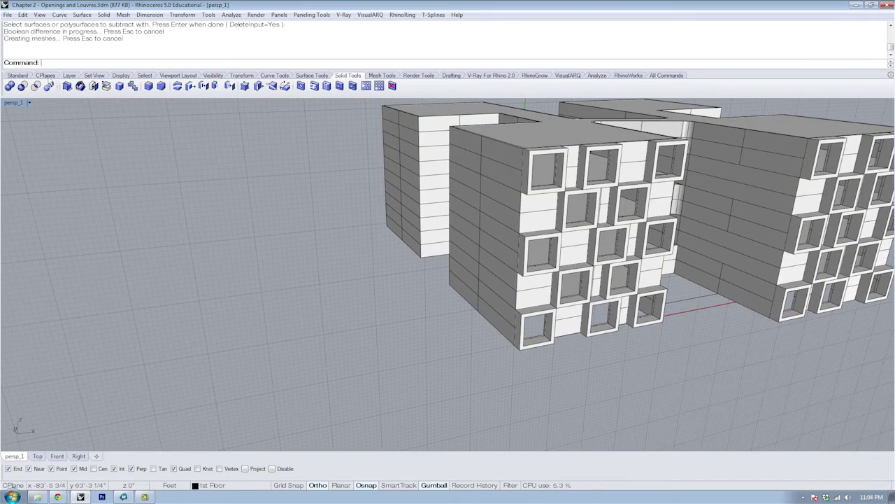
pyautogui.click(45, 75)
pyautogui.click(251, 86)
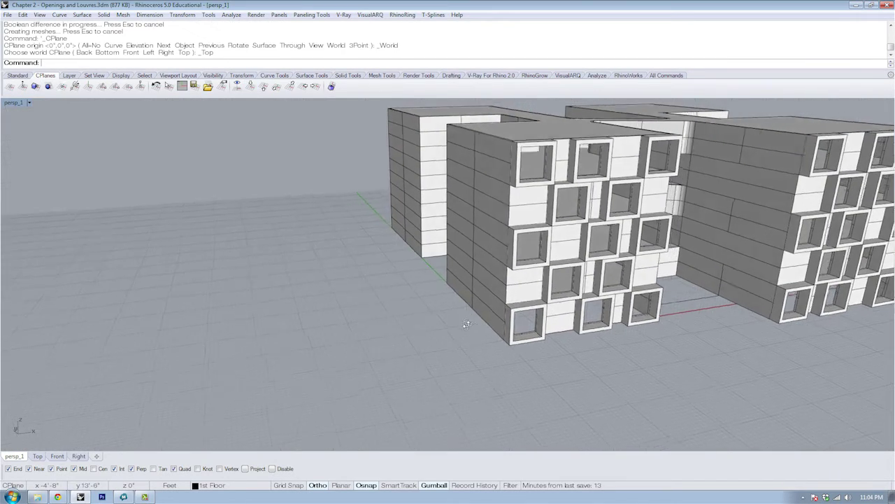
pyautogui.moveTo(467, 324); pyautogui.dragTo(463, 219, button='right')
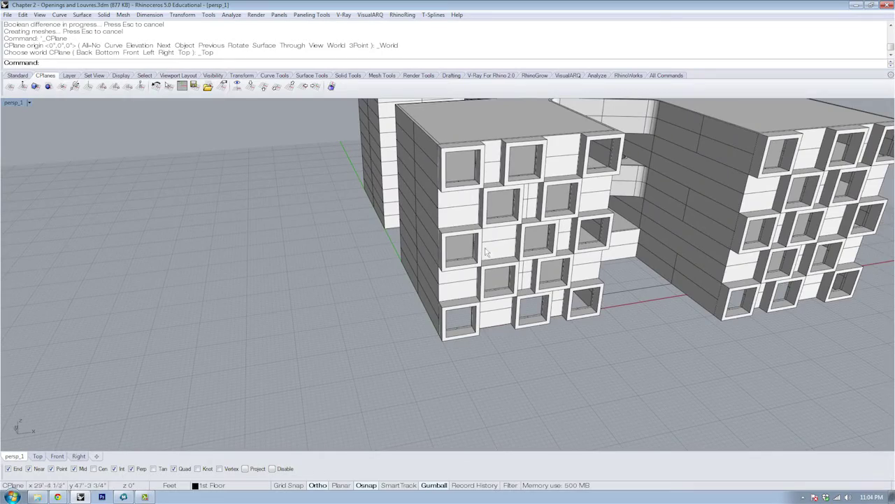
pyautogui.moveTo(488, 254); pyautogui.dragTo(393, 265, button='right')
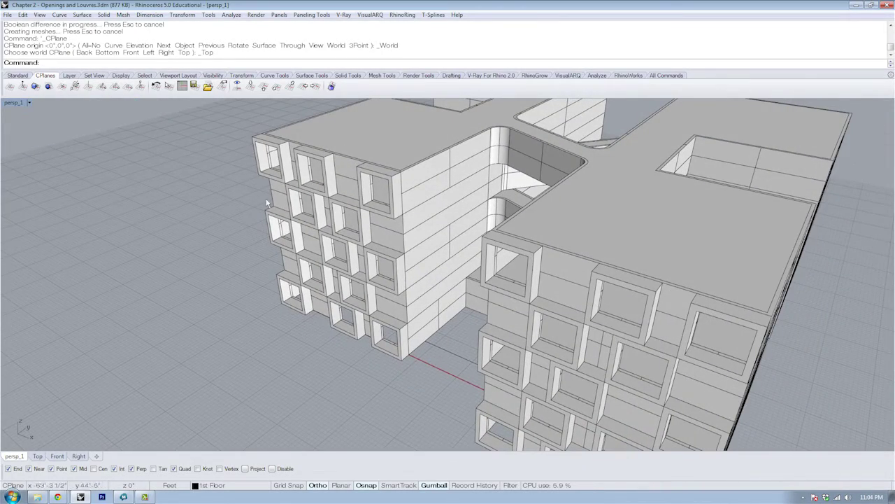
# Move seven scattered window frames on each building's front facade back toward the walls along the y axis, varying their projection
pyautogui.moveTo(267, 203); pyautogui.dragTo(316, 185, button='right')
pyautogui.scroll(3, 315, 184)
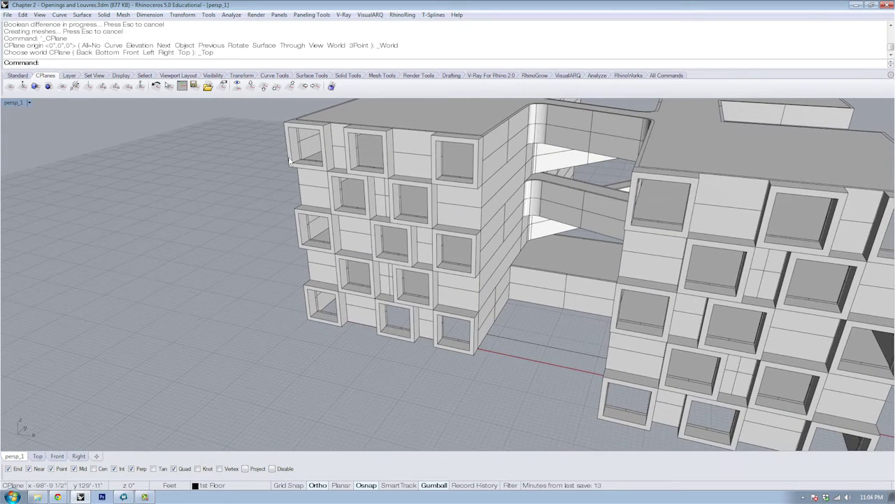
pyautogui.click(292, 161)
pyautogui.keyDown('shift'); pyautogui.click(363, 196); pyautogui.keyUp('shift')
pyautogui.keyDown('shift'); pyautogui.click(359, 259); pyautogui.keyUp('shift')
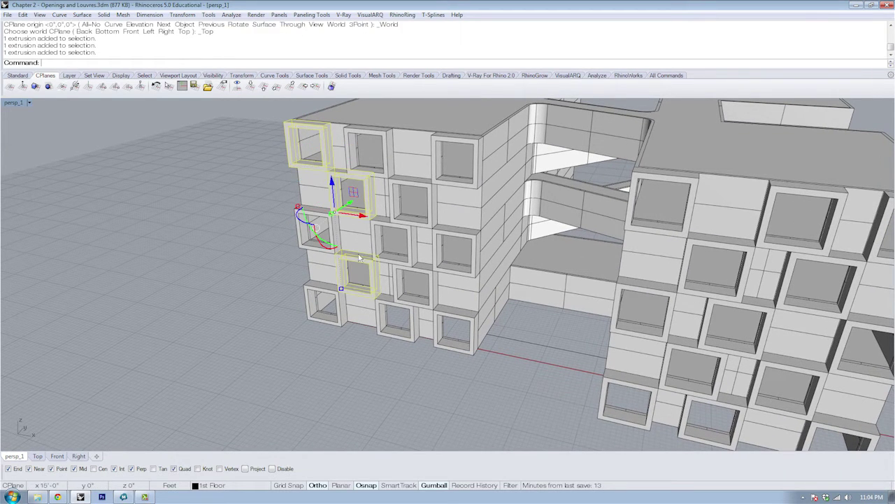
pyautogui.keyDown('shift'); pyautogui.click(422, 278); pyautogui.keyUp('shift')
pyautogui.keyDown('shift'); pyautogui.click(449, 351); pyautogui.keyUp('shift')
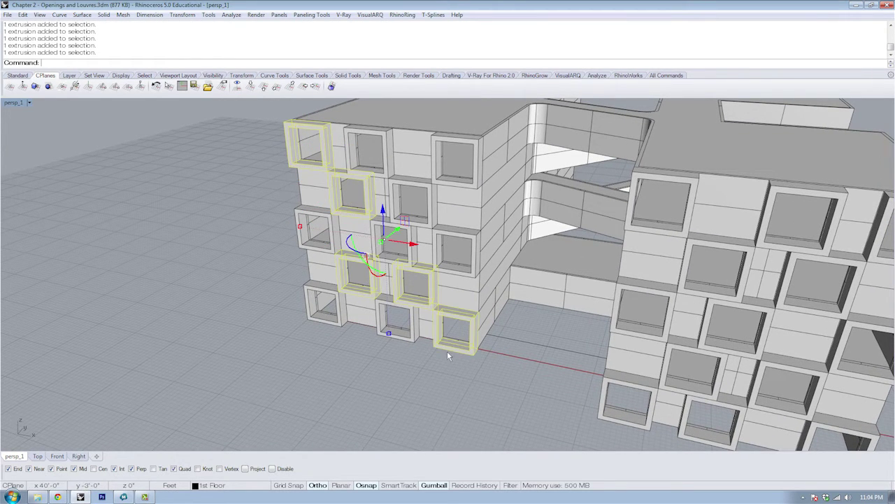
pyautogui.keyDown('shift'); pyautogui.click(459, 186); pyautogui.keyUp('shift')
pyautogui.moveTo(448, 191); pyautogui.dragTo(428, 261, button='right')
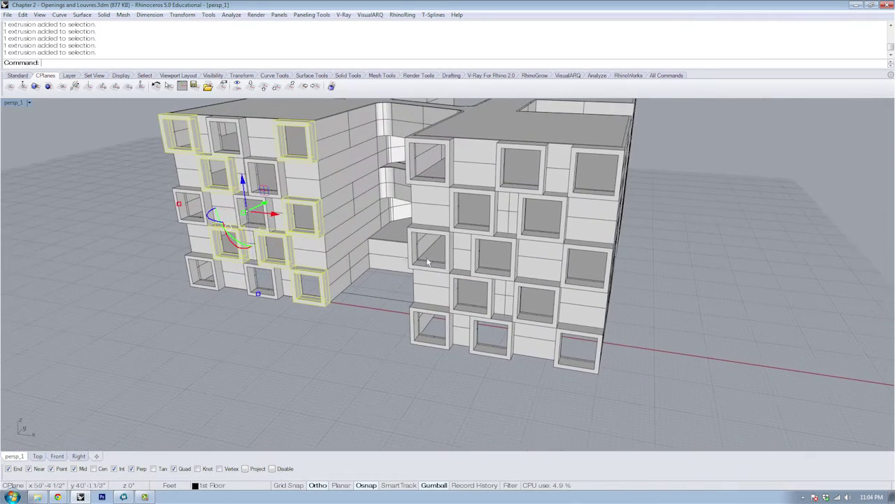
pyautogui.keyDown('shift'); pyautogui.click(447, 253); pyautogui.keyUp('shift')
pyautogui.keyDown('shift'); pyautogui.click(479, 205); pyautogui.keyUp('shift')
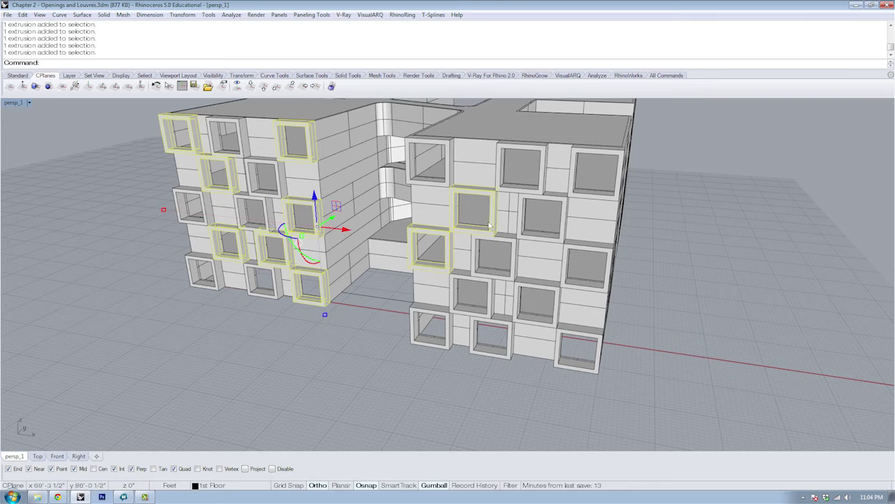
pyautogui.keyDown('shift'); pyautogui.click(525, 291); pyautogui.keyUp('shift')
pyautogui.keyDown('shift'); pyautogui.click(570, 183); pyautogui.keyUp('shift')
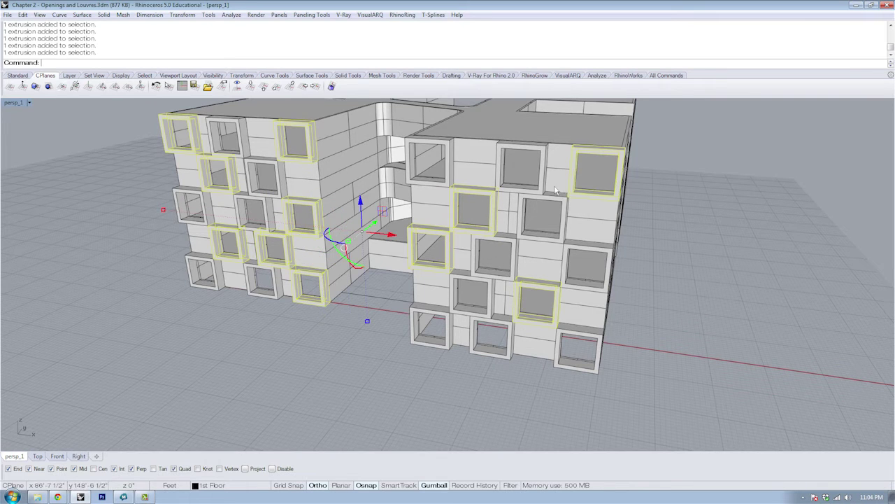
pyautogui.keyDown('shift'); pyautogui.click(553, 203); pyautogui.keyUp('shift')
pyautogui.keyDown('shift'); pyautogui.click(485, 337); pyautogui.keyUp('shift')
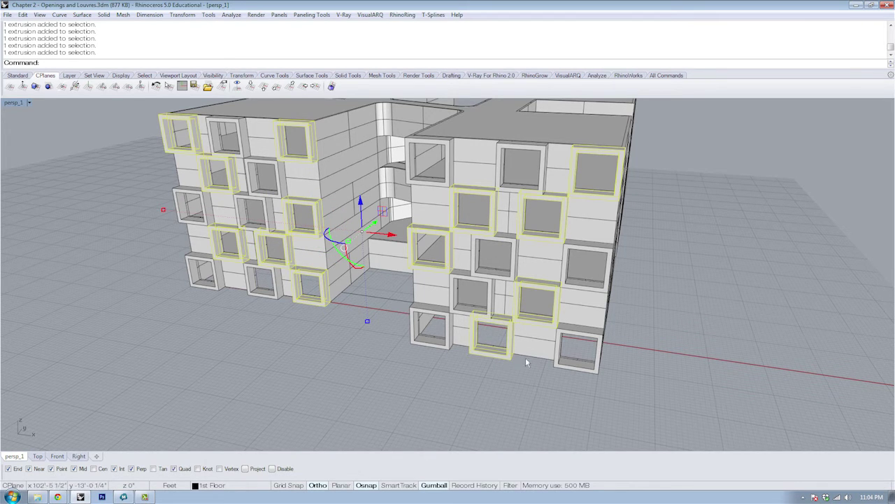
pyautogui.keyDown('shift'); pyautogui.click(575, 371); pyautogui.keyUp('shift')
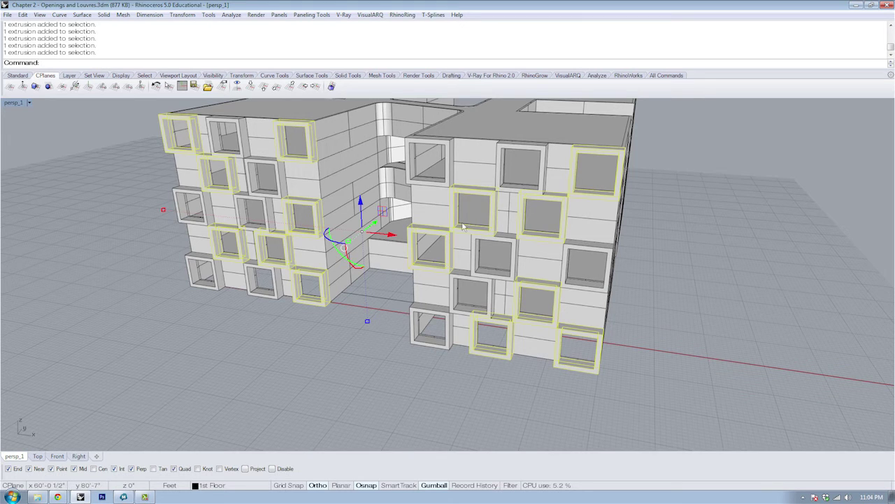
pyautogui.moveTo(463, 226); pyautogui.dragTo(376, 221, button='right')
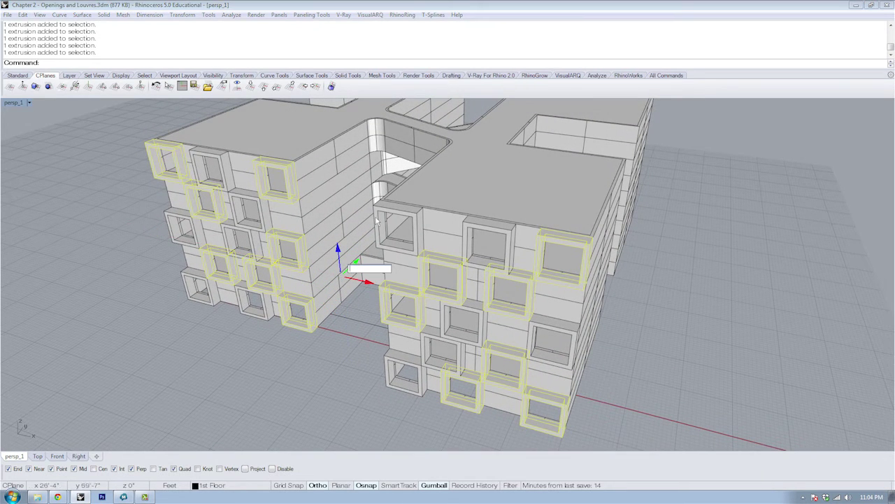
pyautogui.press('Return')
pyautogui.press('Escape')
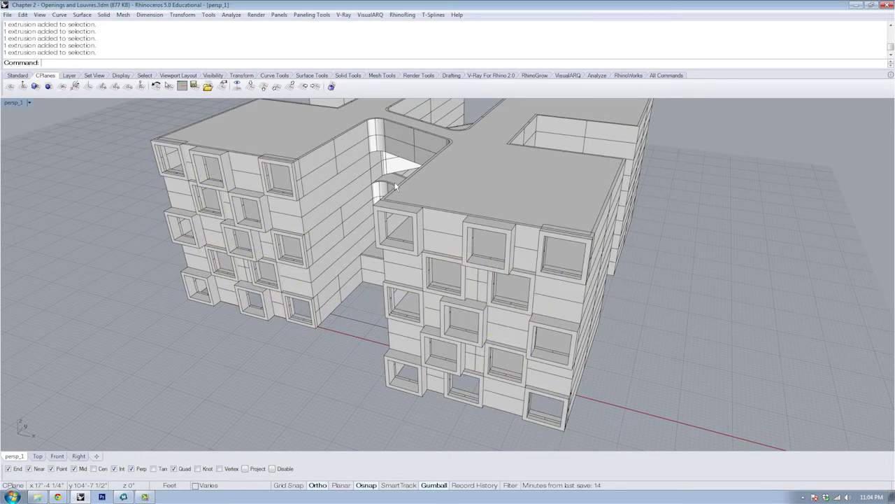
# Shift six more window frames, three on each building's front facade, along the y axis to give them a different projection
pyautogui.click(509, 235)
pyautogui.moveTo(508, 235); pyautogui.dragTo(503, 205, button='right')
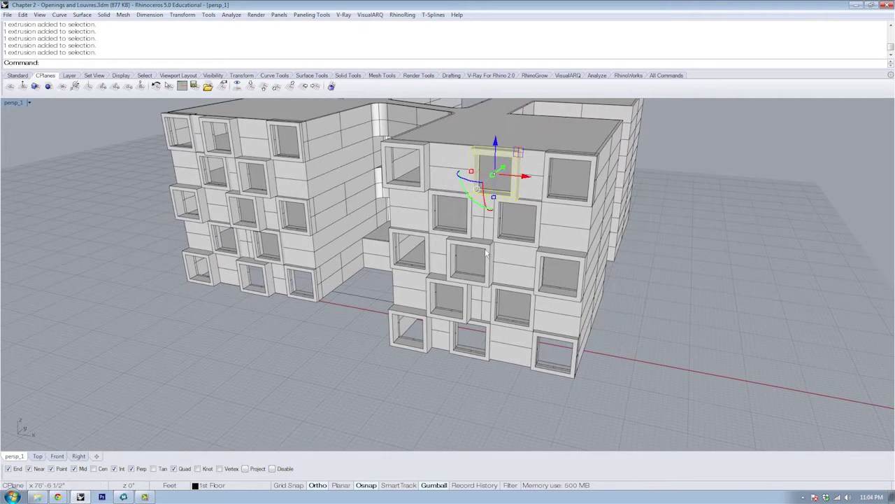
pyautogui.keyDown('shift'); pyautogui.click(492, 260); pyautogui.keyUp('shift')
pyautogui.keyDown('shift'); pyautogui.click(556, 261); pyautogui.keyUp('shift')
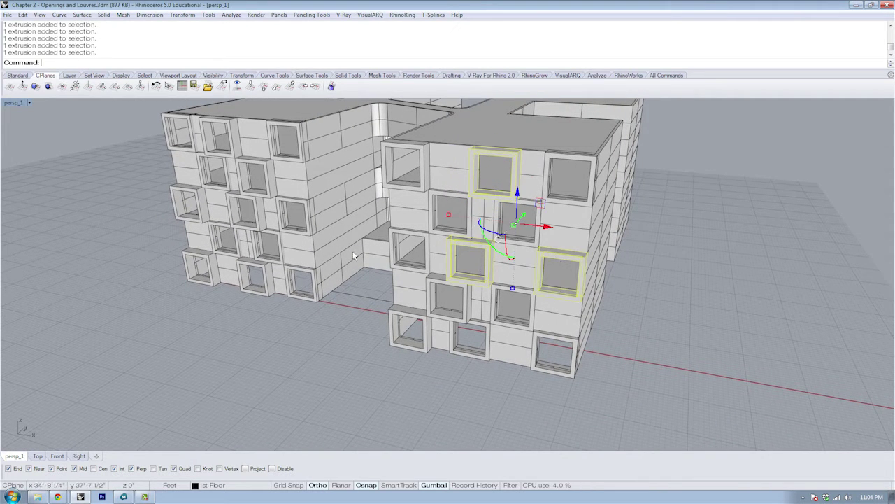
pyautogui.keyDown('shift'); pyautogui.click(264, 221); pyautogui.keyUp('shift')
pyautogui.keyDown('shift'); pyautogui.click(272, 192); pyautogui.keyUp('shift')
pyautogui.keyDown('shift'); pyautogui.click(210, 255); pyautogui.keyUp('shift')
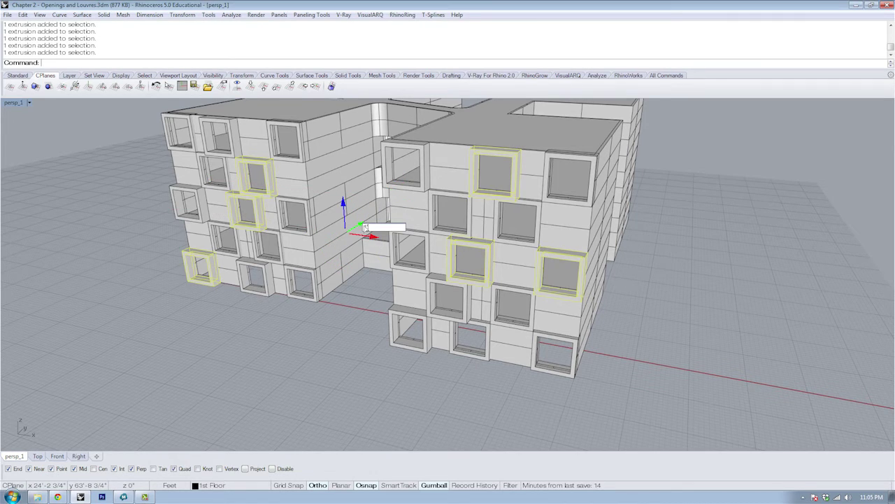
pyautogui.click(338, 285)
# Inspect the varied frame depths and zoom to the selected frame at the right building's top outer corner
pyautogui.moveTo(339, 285); pyautogui.dragTo(522, 207, button='right')
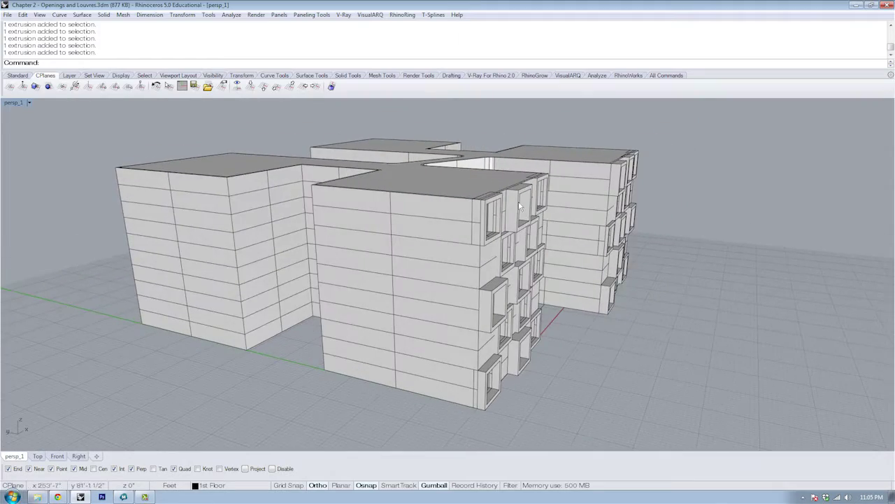
pyautogui.moveTo(627, 228); pyautogui.dragTo(448, 255, button='right')
pyautogui.scroll(5, 368, 219)
pyautogui.moveTo(355, 202); pyautogui.dragTo(396, 302, button='right')
pyautogui.click(390, 308)
pyautogui.write('zs')
pyautogui.press('Return')
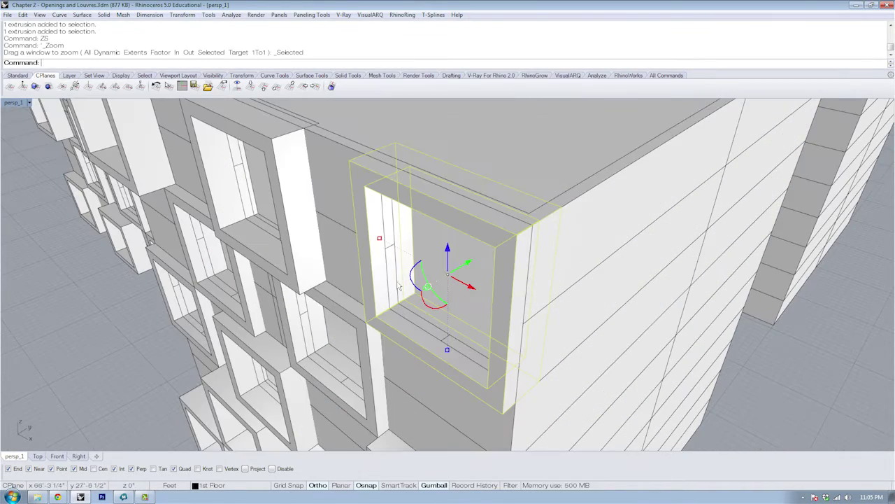
# Examine how the window frame at the right building's top outer corner meets the roof and side wall
pyautogui.press('Escape')
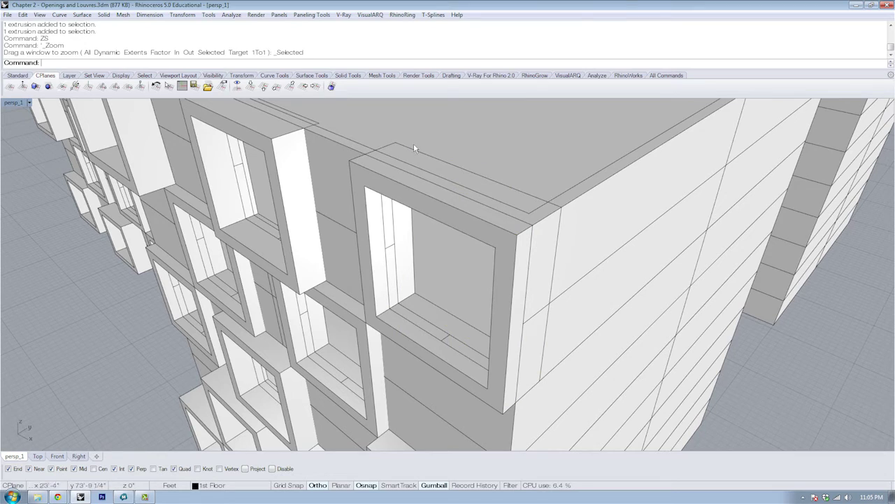
pyautogui.moveTo(542, 374); pyautogui.dragTo(530, 220, button='right')
pyautogui.click(532, 224)
pyautogui.click(553, 252)
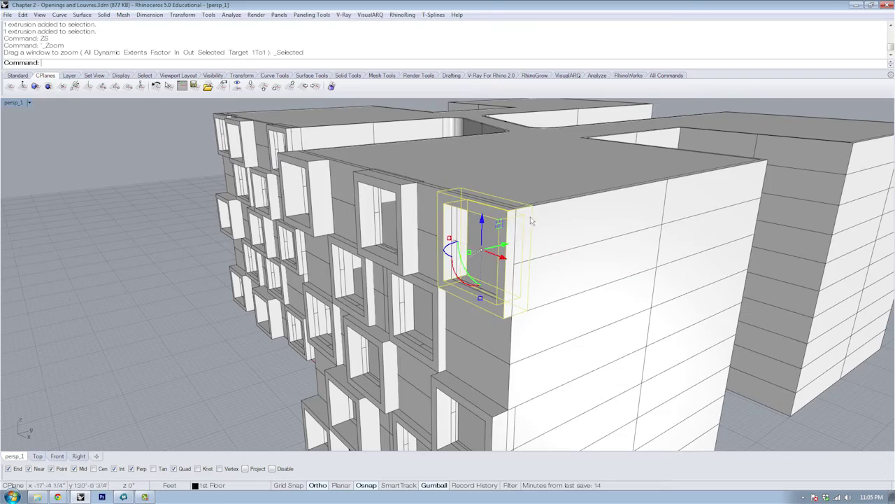
pyautogui.moveTo(502, 217); pyautogui.dragTo(522, 245, button='right')
pyautogui.click(673, 357)
pyautogui.moveTo(549, 295); pyautogui.dragTo(545, 240, button='right')
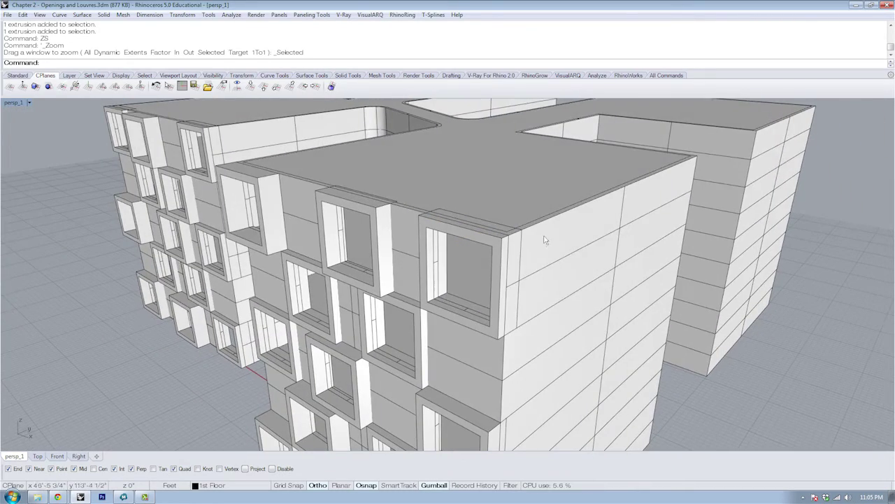
pyautogui.click(550, 242)
pyautogui.click(523, 206)
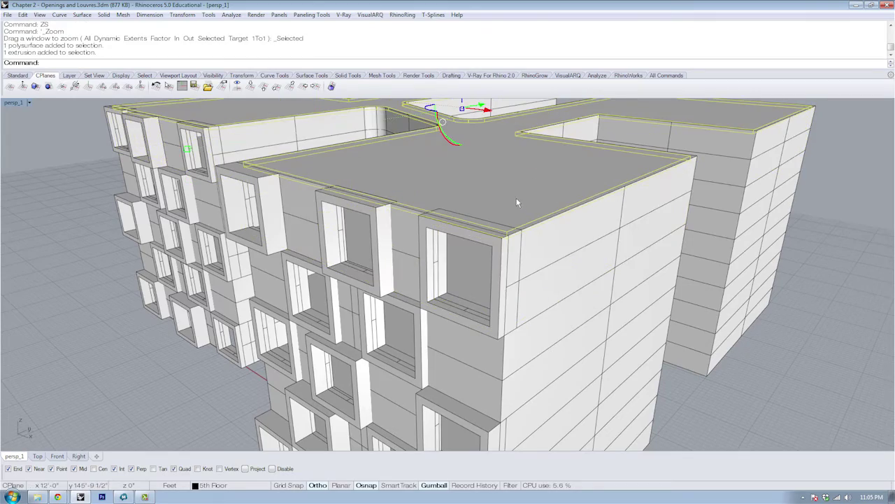
pyautogui.keyDown('shift'); pyautogui.click(594, 240); pyautogui.keyUp('shift')
pyautogui.press('Delete')
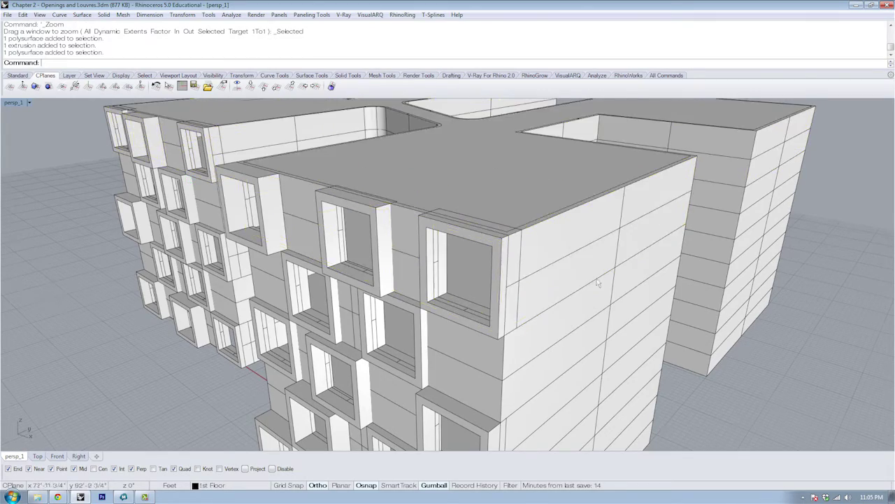
# Try to subtract the fifth-floor wall from the top outer corner window frame with a Boolean Difference
pyautogui.moveTo(781, 396); pyautogui.dragTo(556, 290, button='right')
pyautogui.click(557, 290)
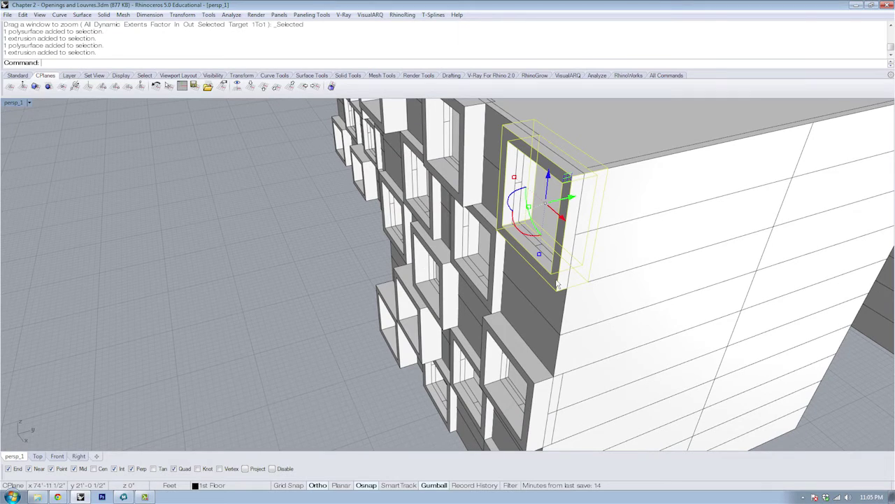
pyautogui.click(344, 75)
pyautogui.click(22, 86)
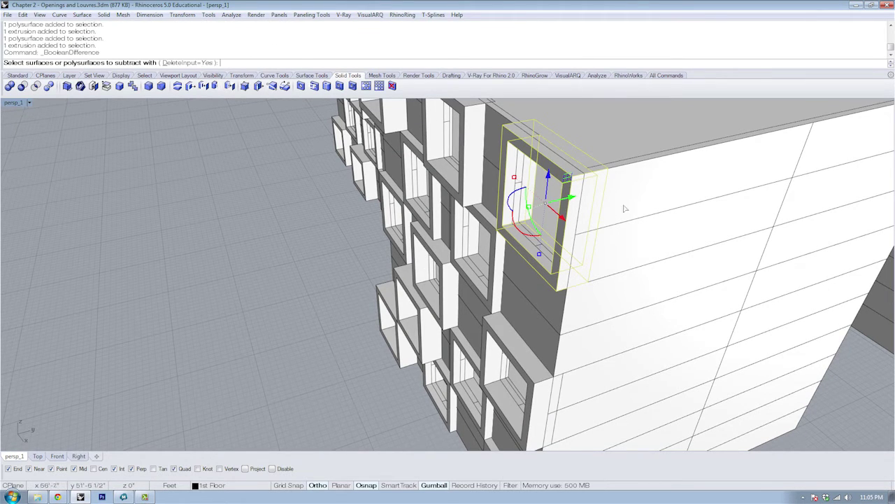
pyautogui.click(657, 208)
pyautogui.press('Return')
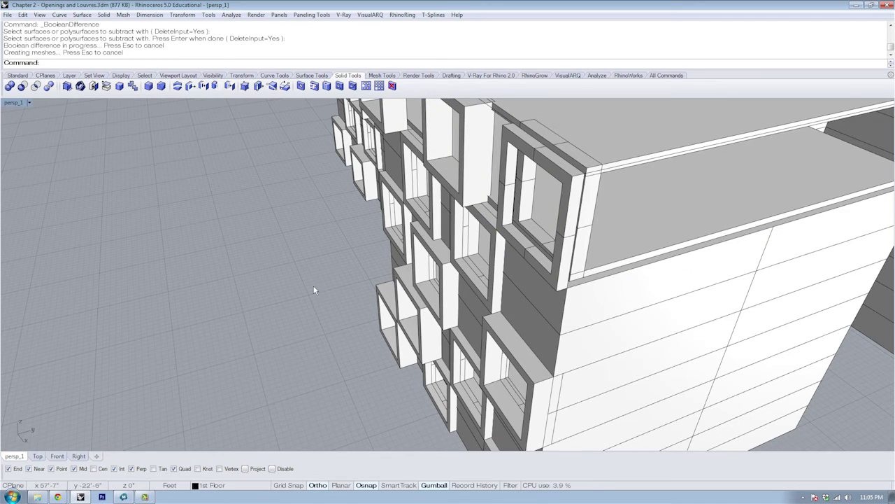
pyautogui.hotkey('ctrl', 'z')
# Try to subtract the top outer corner frame from the fifth-floor wall using Boolean Difference with DeleteInput set to No
pyautogui.click(214, 187)
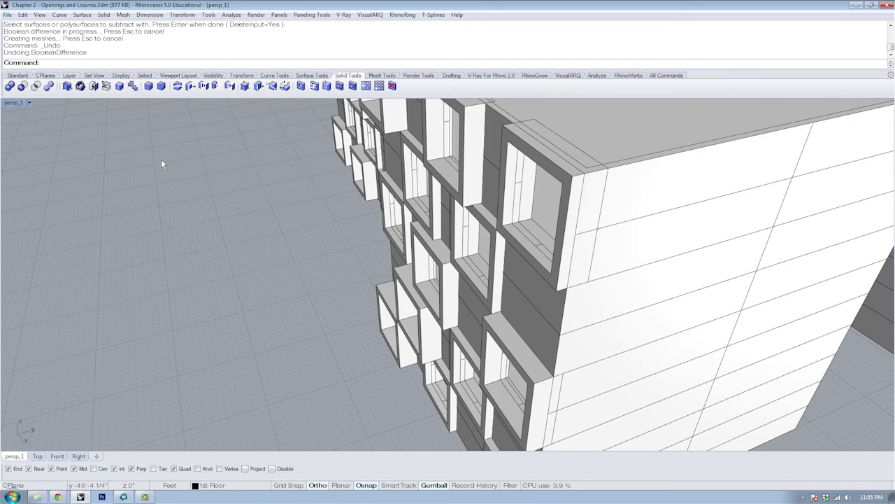
pyautogui.click(634, 220)
pyautogui.press('Return')
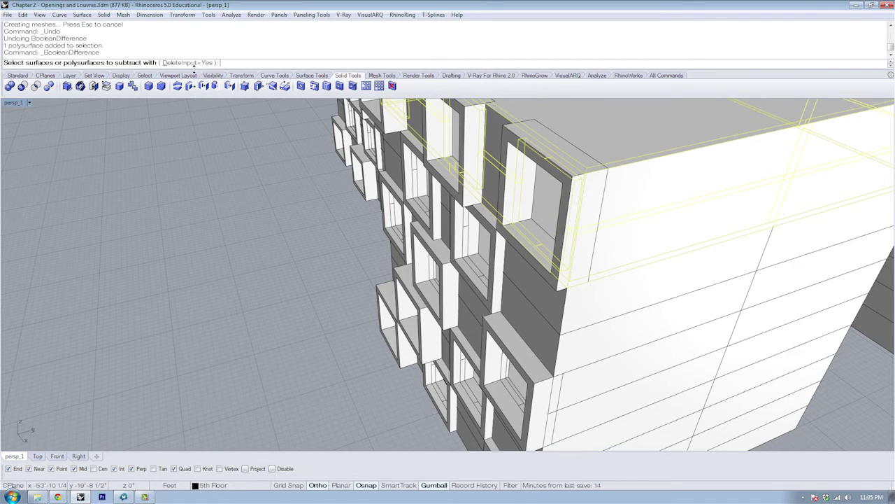
pyautogui.click(194, 64)
pyautogui.click(560, 194)
pyautogui.press('Return')
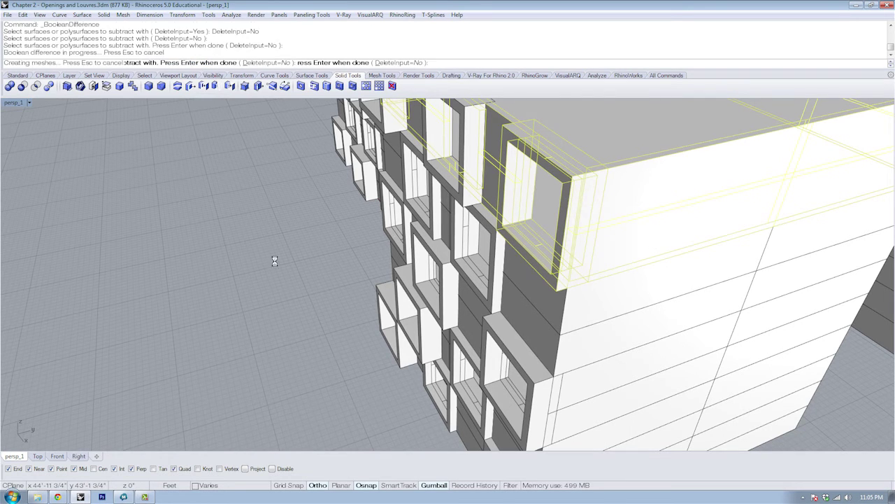
pyautogui.click(564, 218)
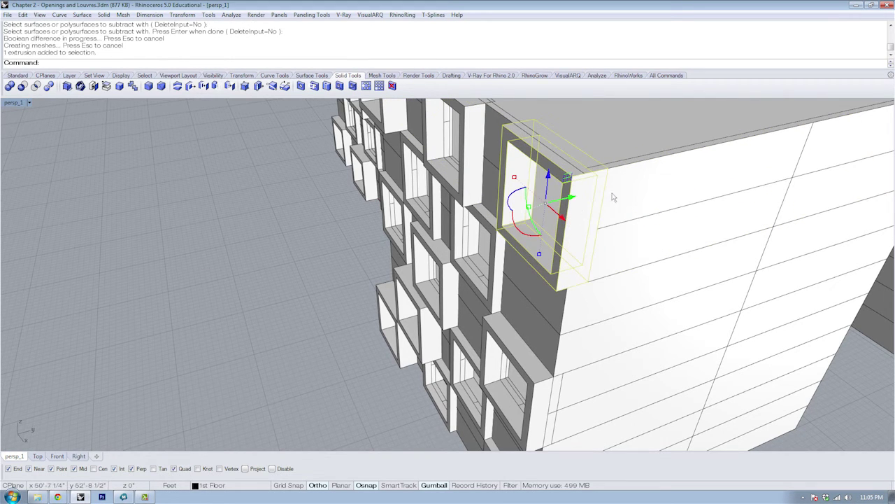
pyautogui.press('Delete')
pyautogui.scroll(6, 527, 223)
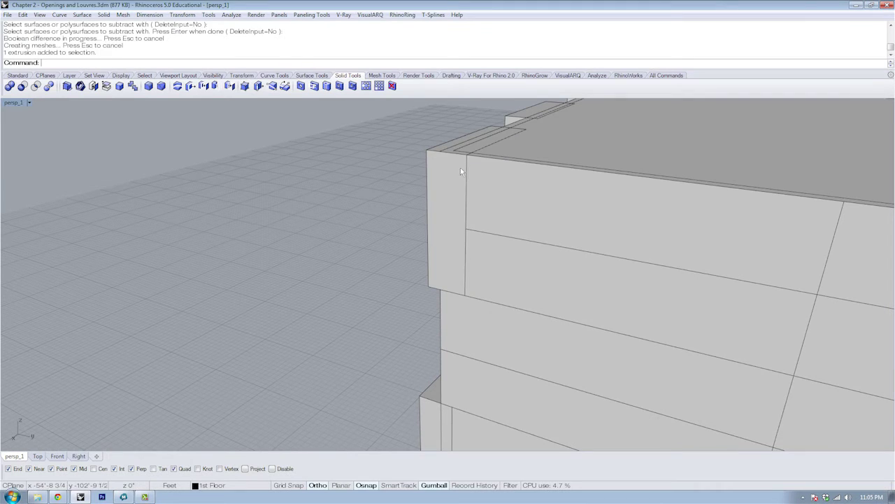
pyautogui.click(462, 170)
pyautogui.click(335, 202)
pyautogui.hotkey('ctrl', 'z')
# Try to trim the top outer corner frame by subtracting the fifth-floor wall with DeleteInput kept at No
pyautogui.click(408, 212)
pyautogui.moveTo(408, 212); pyautogui.dragTo(448, 204, button='right')
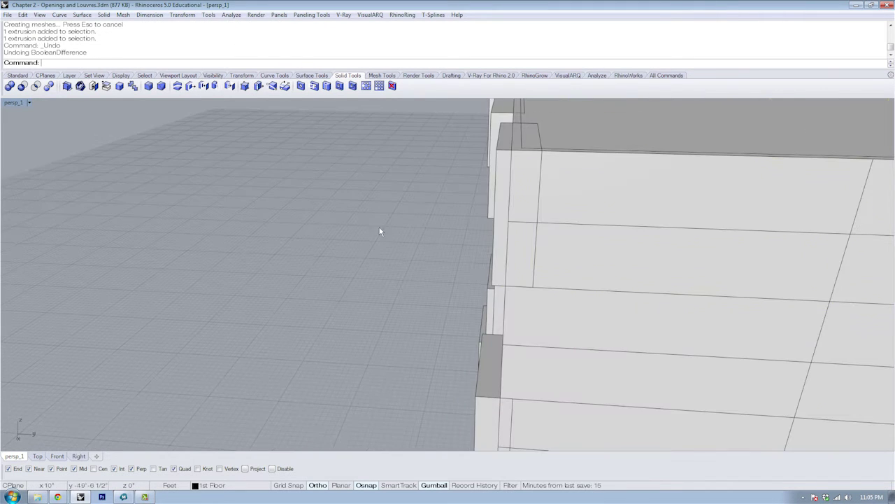
pyautogui.click(501, 175)
pyautogui.rightClick(538, 177)
pyautogui.click(577, 180)
pyautogui.rightClick(578, 180)
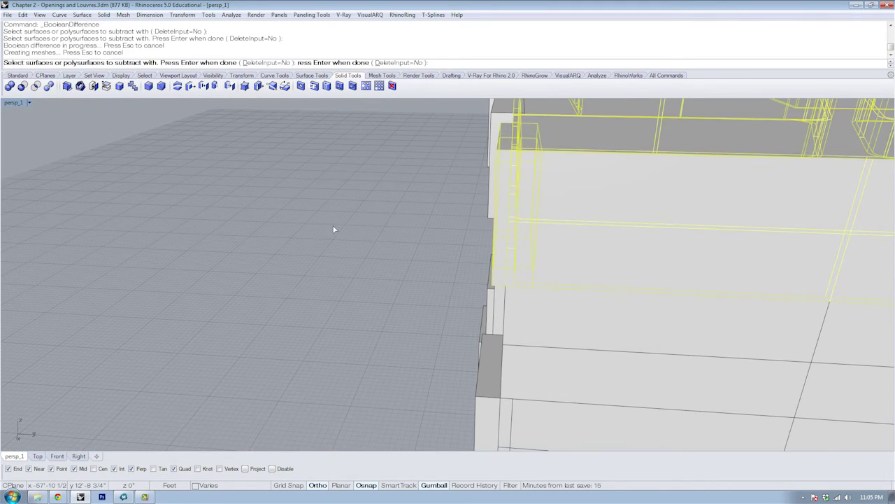
pyautogui.scroll(-5, 348, 227)
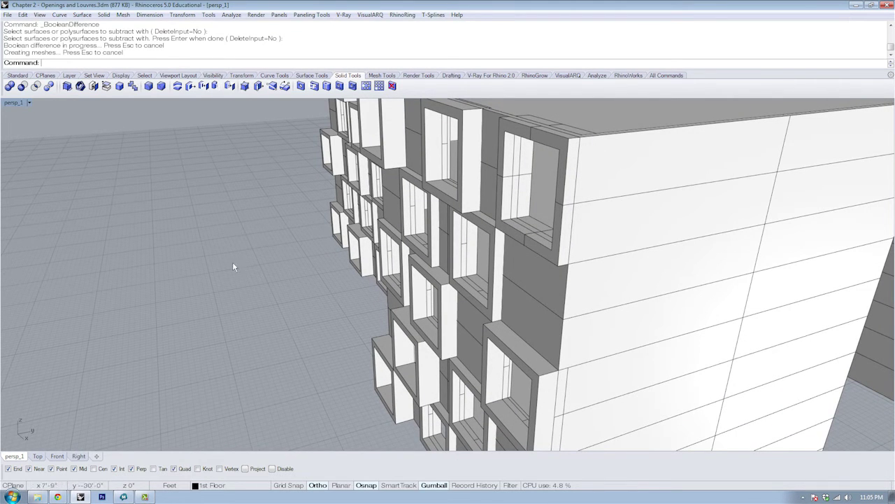
pyautogui.hotkey('ctrl', 'z')
pyautogui.press('Escape')
pyautogui.scroll(-3, 462, 210)
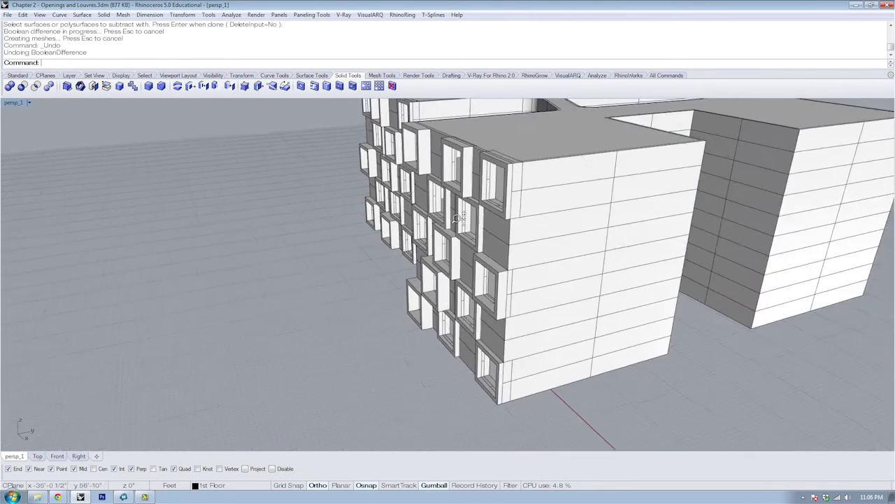
# Inspect both front facades and zoom to the middle window frame at the right building's inner corner
pyautogui.scroll(-2, 458, 218)
pyautogui.moveTo(458, 218); pyautogui.dragTo(565, 229, button='right')
pyautogui.keyDown('shift'); pyautogui.moveTo(467, 274); pyautogui.dragTo(668, 238, button='right'); pyautogui.keyUp('shift')
pyautogui.moveTo(504, 265); pyautogui.dragTo(539, 231, button='right')
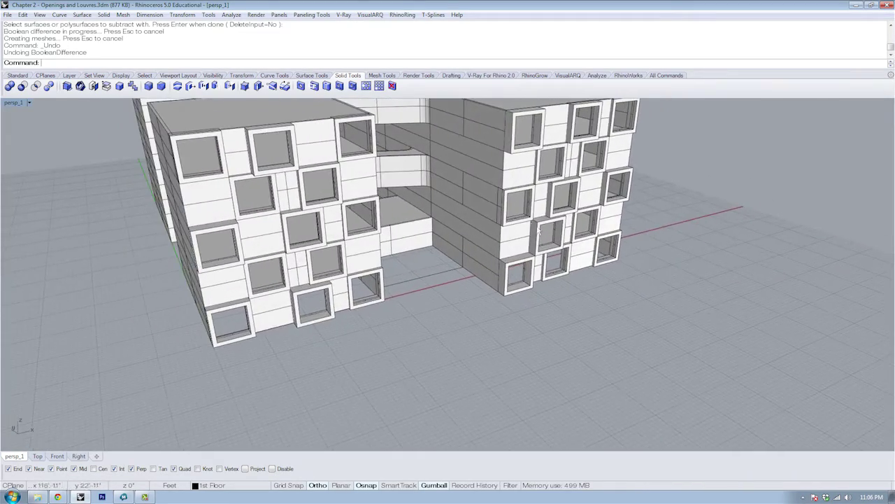
pyautogui.scroll(6, 539, 229)
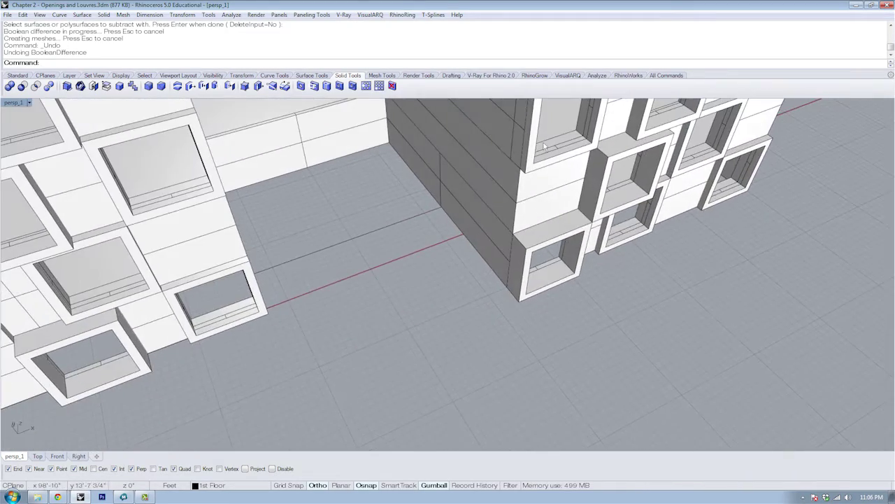
pyautogui.click(533, 163)
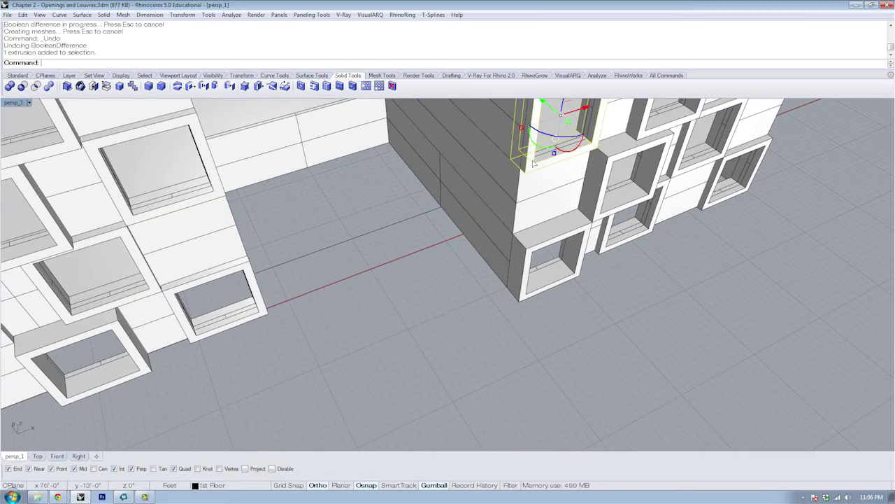
pyautogui.press('Return')
pyautogui.moveTo(533, 162); pyautogui.dragTo(533, 207, button='right')
pyautogui.scroll(-4, 531, 235)
pyautogui.moveTo(606, 263); pyautogui.dragTo(623, 294, button='right')
pyautogui.click(653, 341)
pyautogui.scroll(4, 526, 262)
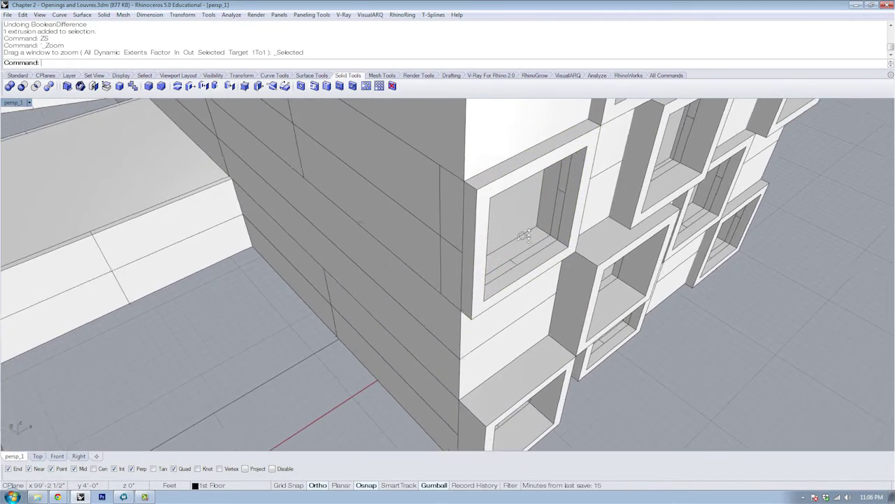
pyautogui.scroll(-1, 519, 254)
# Create a copy of the middle inner-corner frame rotated -90 degrees about its vertical axis
pyautogui.click(503, 235)
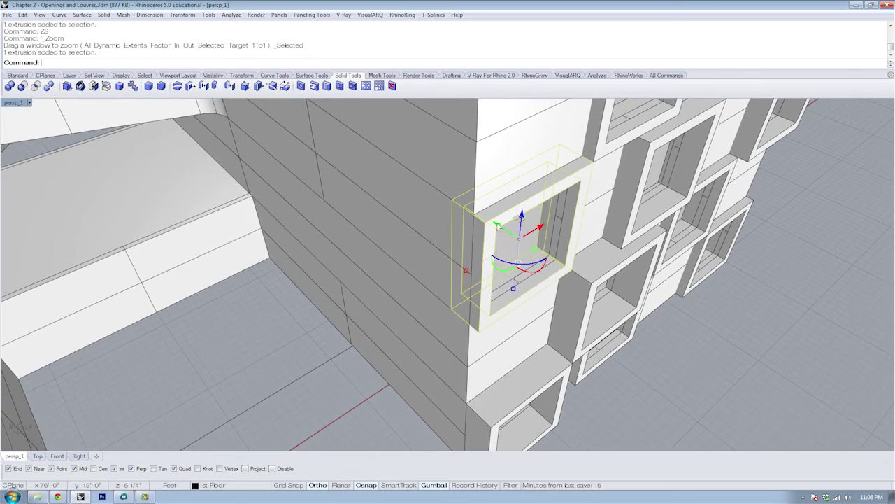
pyautogui.moveTo(558, 258); pyautogui.dragTo(507, 270, button='right')
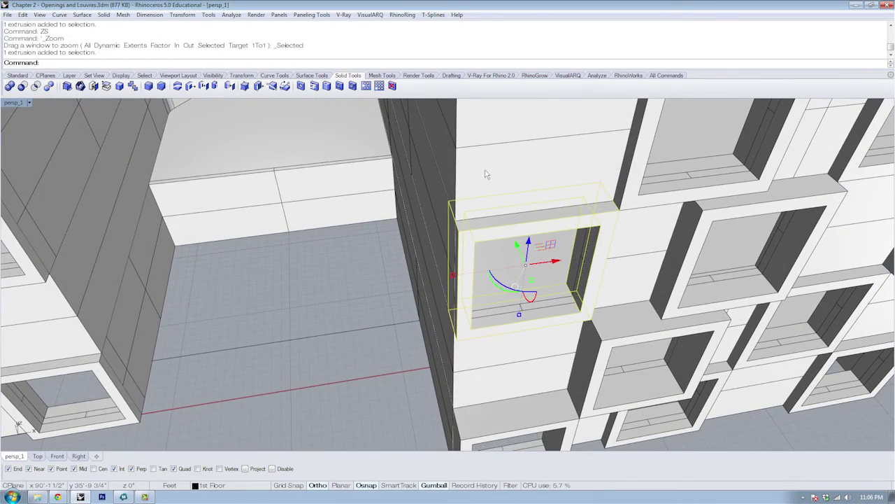
pyautogui.moveTo(540, 243); pyautogui.dragTo(507, 278, button='right')
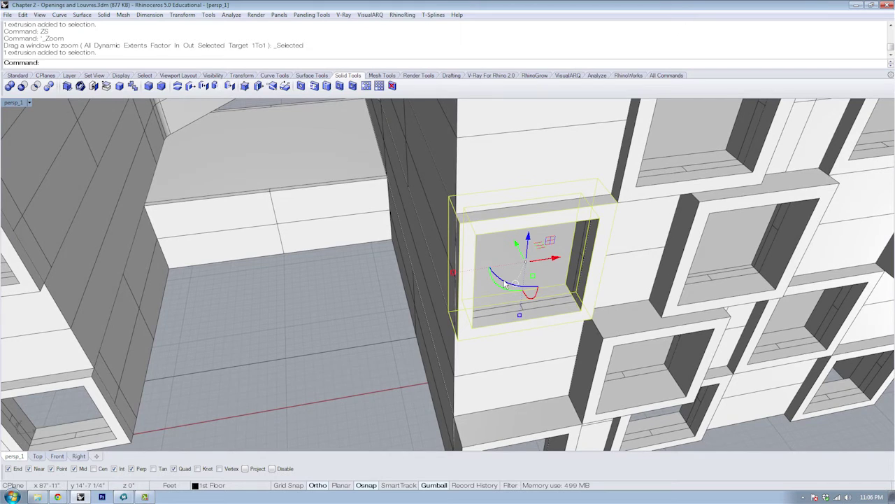
pyautogui.moveTo(506, 284); pyautogui.dragTo(488, 258)
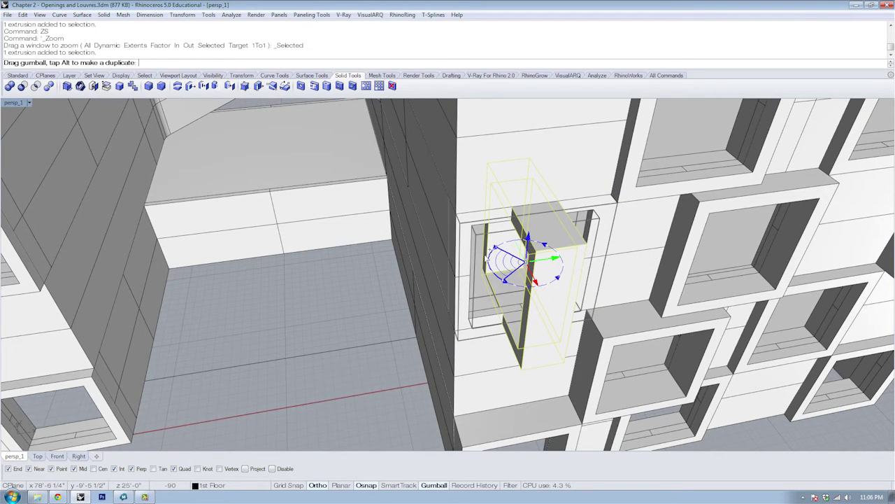
pyautogui.moveTo(487, 258)
pyautogui.mouseDown()
pyautogui.moveTo(502, 272)
pyautogui.moveTo(484, 258)
pyautogui.mouseUp()
pyautogui.moveTo(522, 312); pyautogui.dragTo(568, 293, button='right')
pyautogui.press('Escape')
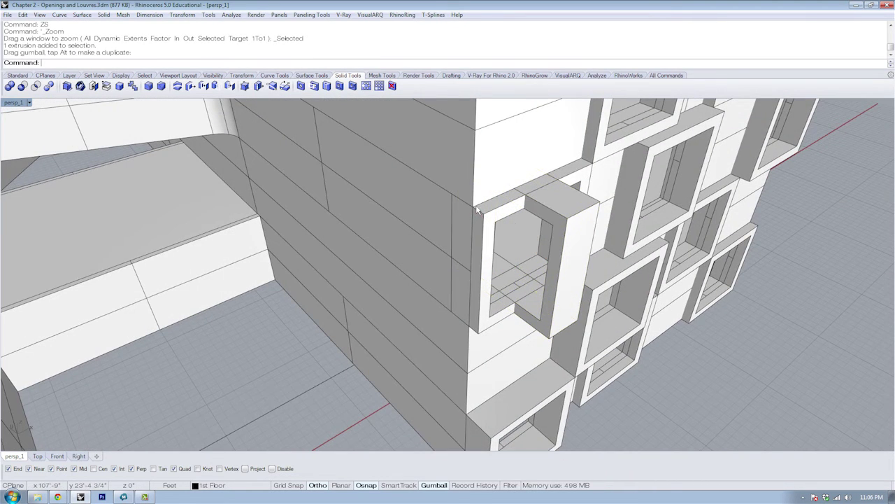
# Move the rotated frame copy so its upper front corner meets the original frame's outer corner, placing it along the side wall
pyautogui.write('m')
pyautogui.press('Return')
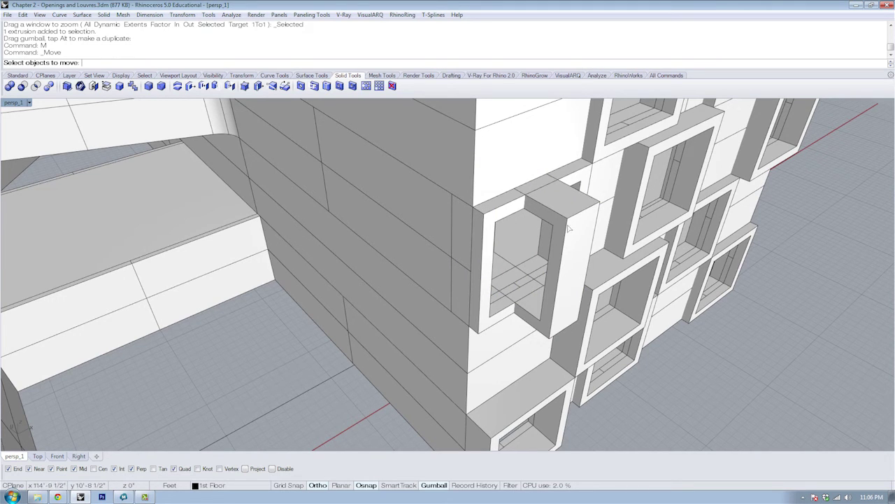
pyautogui.click(572, 223)
pyautogui.press('Return')
pyautogui.click(566, 218)
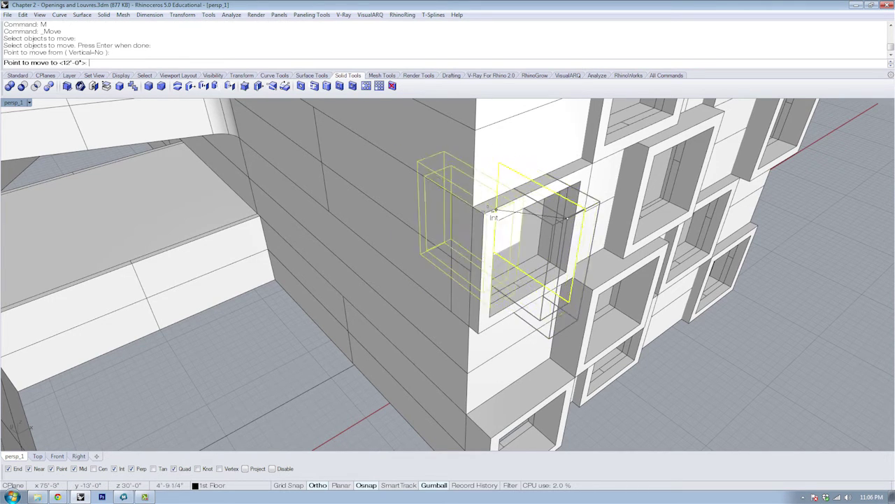
pyautogui.moveTo(490, 215); pyautogui.dragTo(526, 282, button='right')
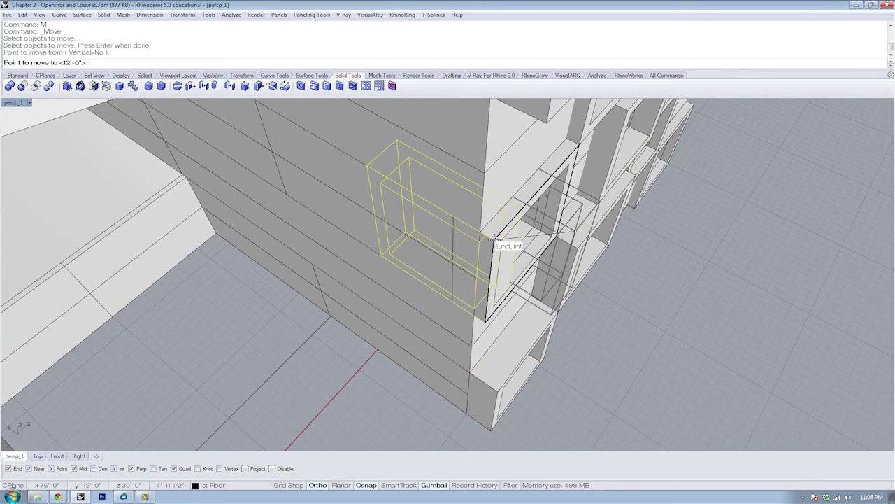
pyautogui.click(498, 240)
pyautogui.moveTo(499, 240); pyautogui.dragTo(506, 240, button='right')
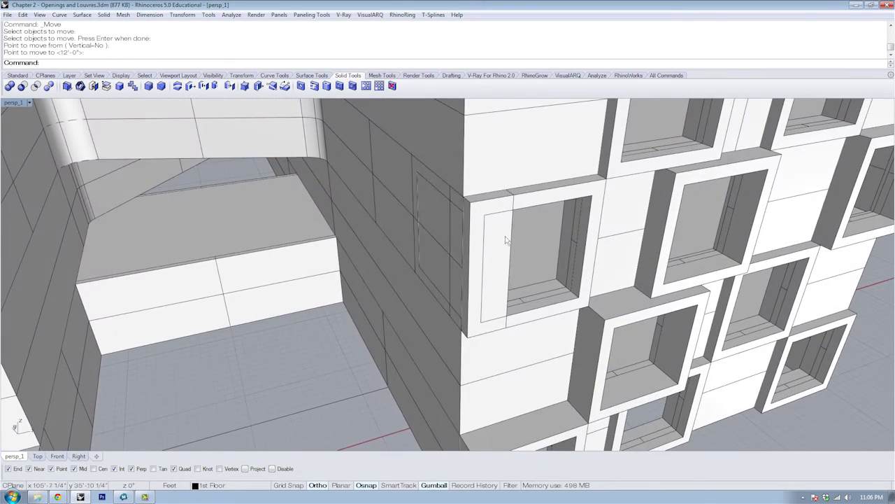
# Shift the rotated frame copy by -1 along its gumball y axis so it projects from the side wall
pyautogui.click(506, 239)
pyautogui.write('-')
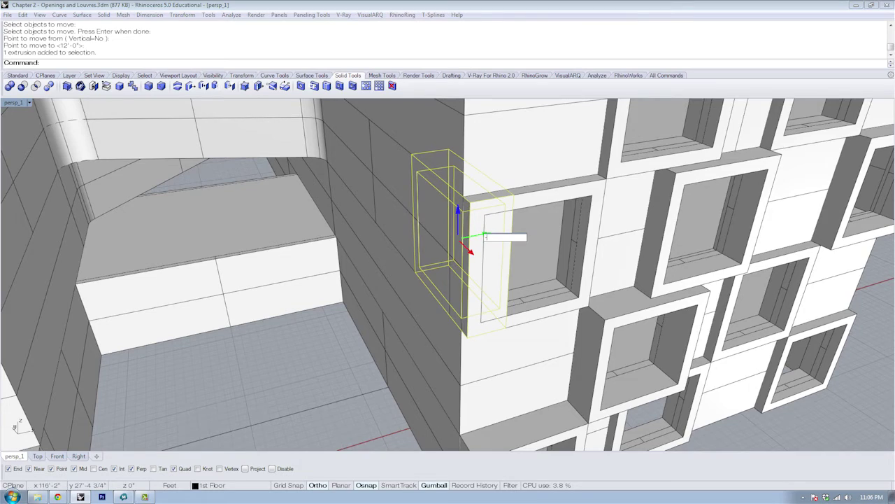
pyautogui.write('1')
pyautogui.press('Return')
pyautogui.press('Escape')
# Duplicate the four inner opening edges of the side-wall frame's outer face and join them into one closed curve
pyautogui.moveTo(501, 245); pyautogui.dragTo(417, 197, button='right')
pyautogui.scroll(3, 417, 170)
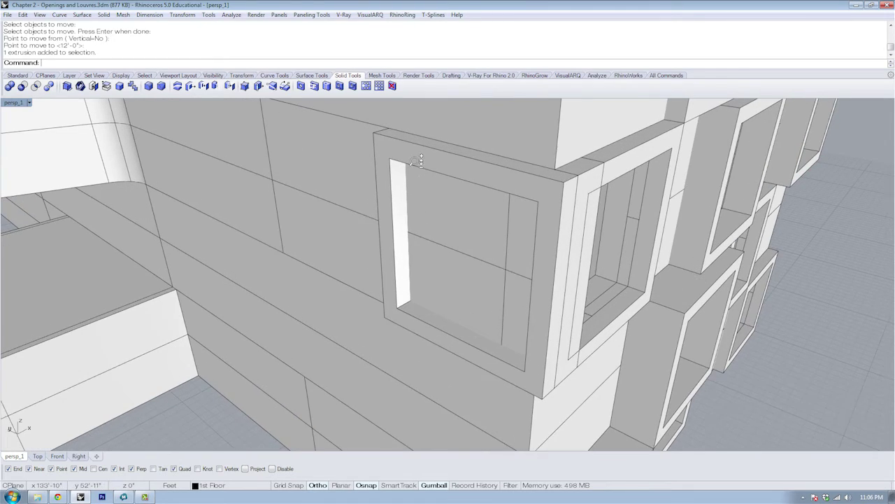
pyautogui.moveTo(476, 181); pyautogui.dragTo(482, 231, button='right')
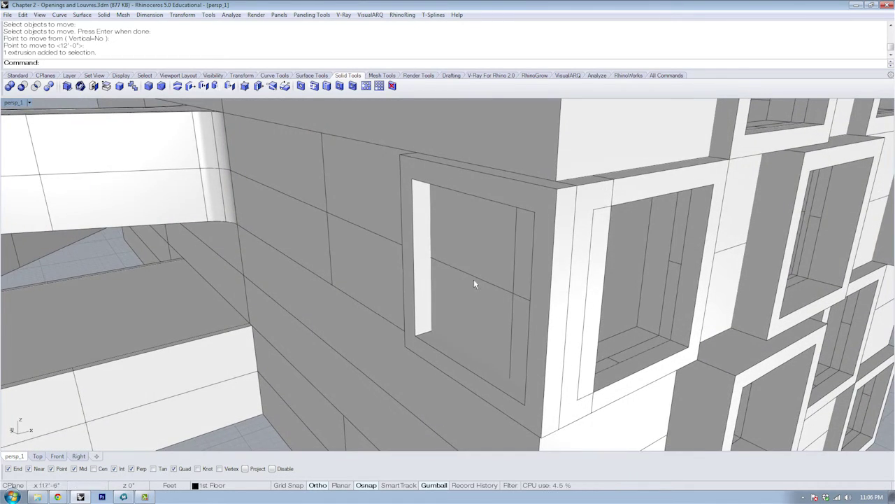
pyautogui.moveTo(473, 261); pyautogui.dragTo(470, 177, button='right')
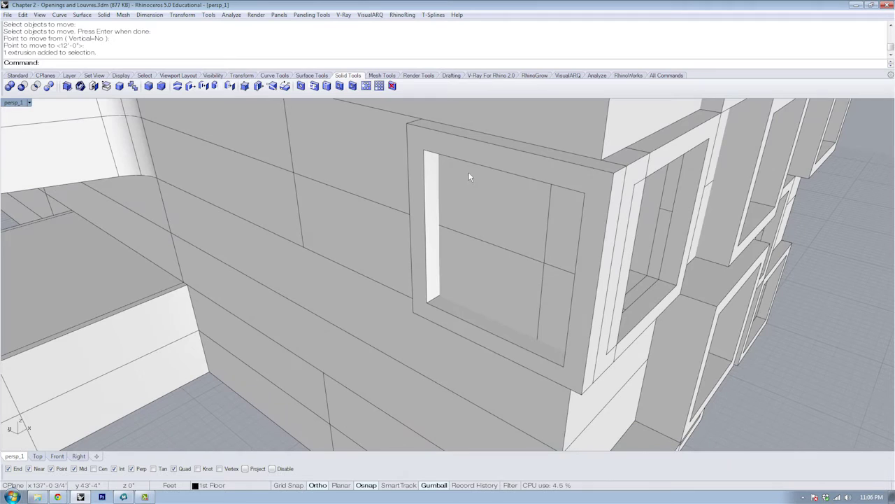
pyautogui.write('Dup')
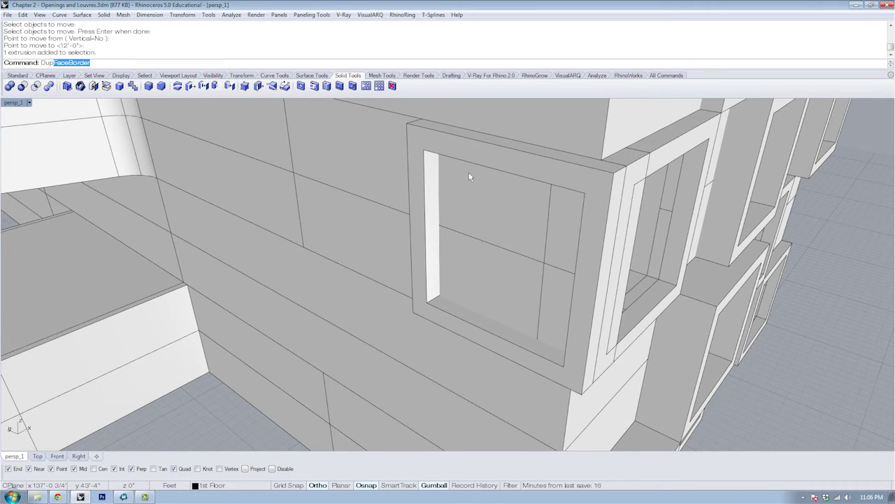
pyautogui.write('Edge')
pyautogui.press('Return')
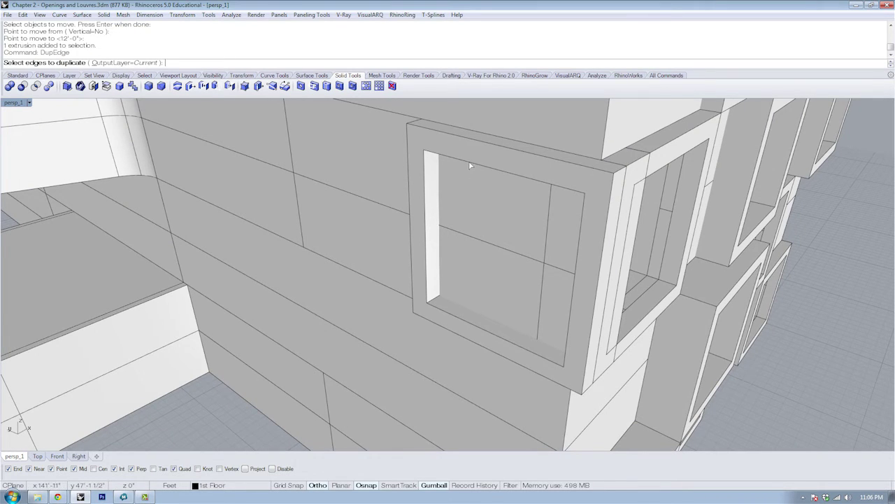
pyautogui.click(471, 165)
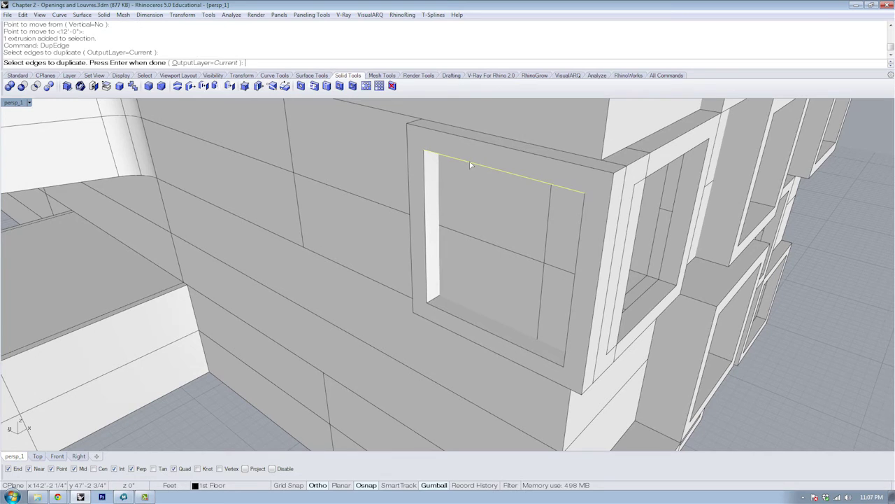
pyautogui.click(430, 175)
pyautogui.click(448, 313)
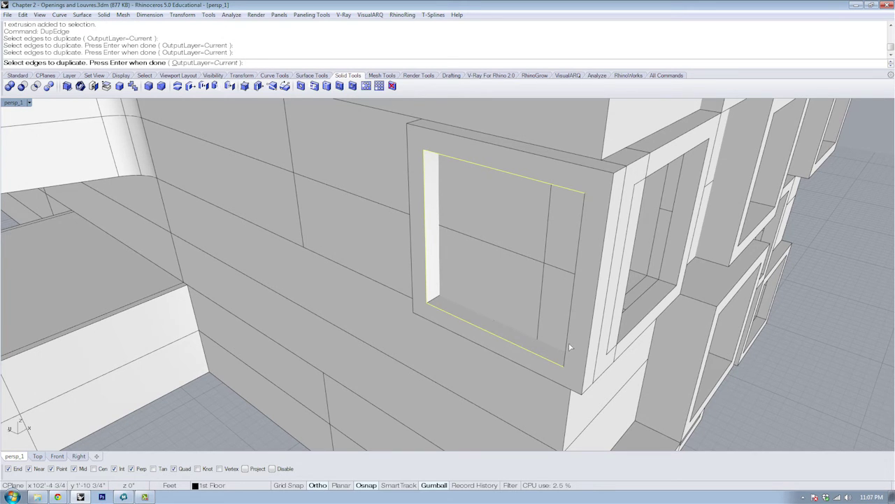
pyautogui.click(568, 346)
pyautogui.press('Return')
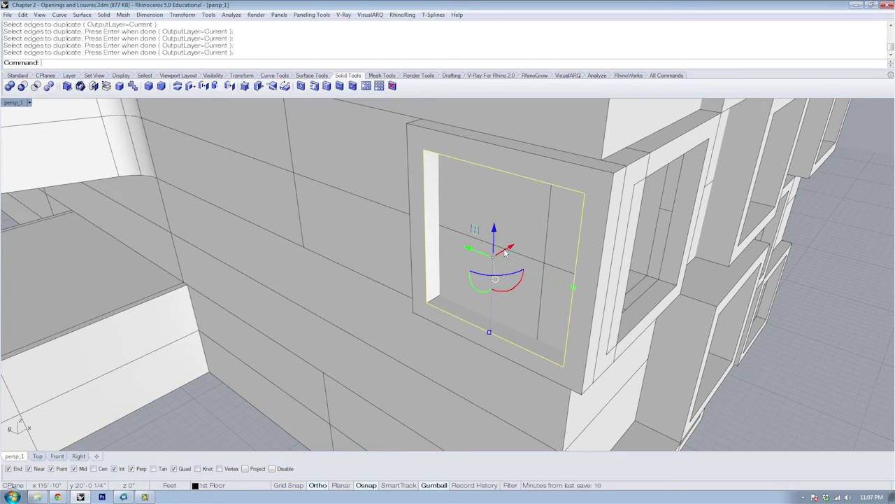
pyautogui.write('J')
pyautogui.press('Return')
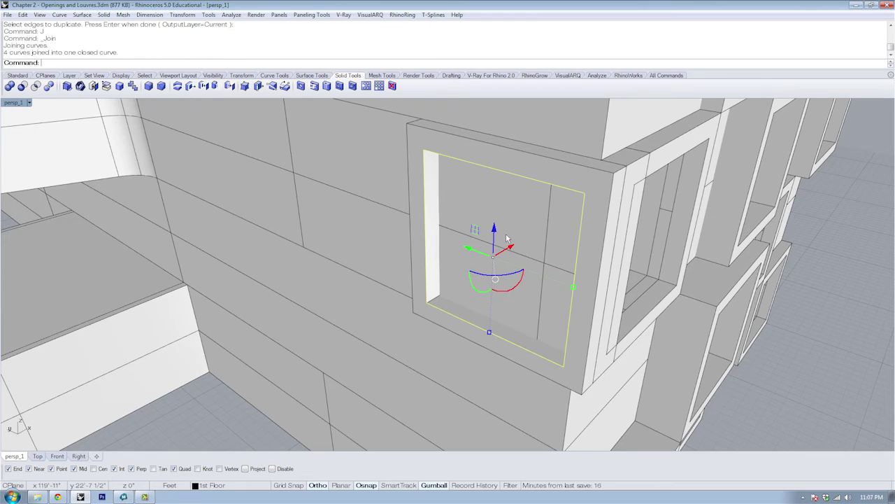
# Extrude the joined opening outline to both sides as a solid block through the side wall, and delete the outline curve
pyautogui.moveTo(536, 204); pyautogui.dragTo(496, 274, button='right')
pyautogui.write('EXT')
pyautogui.press('Return')
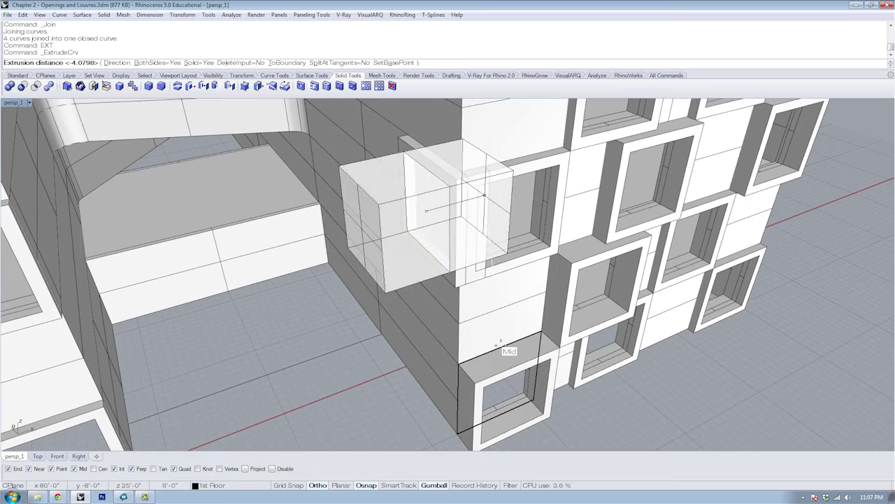
pyautogui.keyDown('shift'); pyautogui.moveTo(510, 352); pyautogui.dragTo(463, 283, button='right'); pyautogui.keyUp('shift')
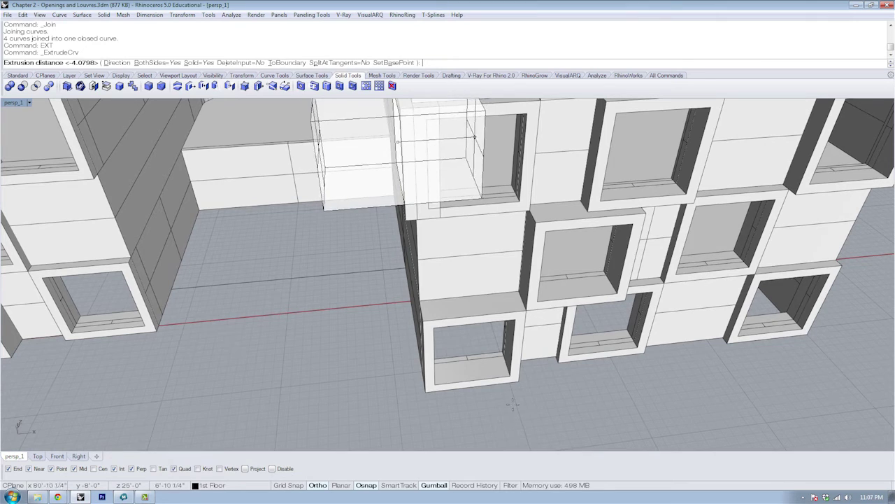
pyautogui.click(513, 405)
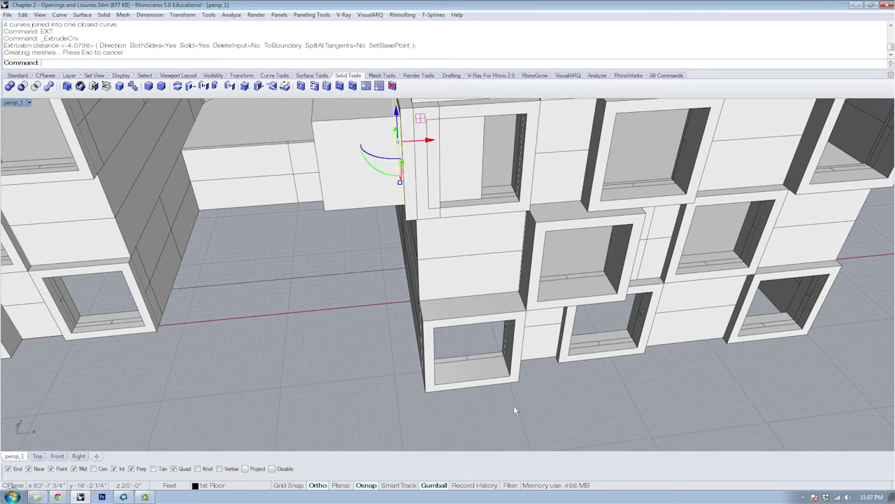
pyautogui.moveTo(510, 354); pyautogui.dragTo(555, 251, button='right')
pyautogui.scroll(5, 479, 210)
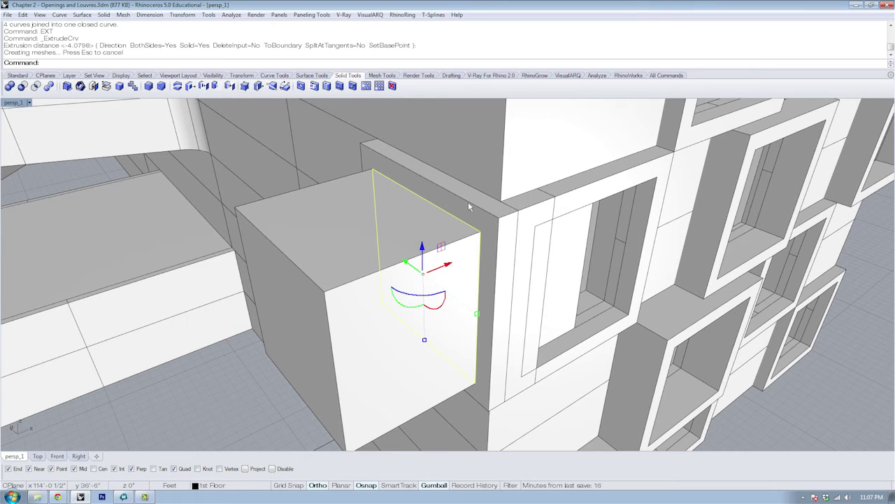
pyautogui.moveTo(502, 226); pyautogui.dragTo(494, 231, button='right')
pyautogui.press('Delete')
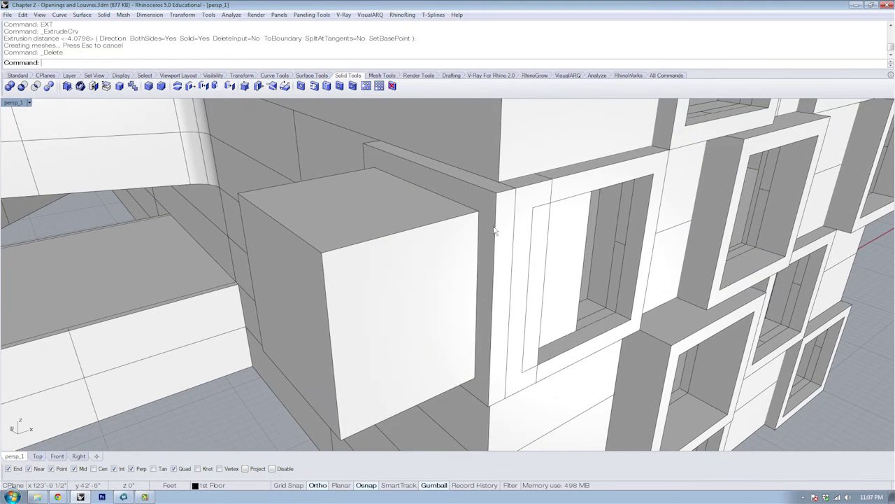
# Subtract the extruded block from the side wall's building solid with Boolean Difference, and delete the block
pyautogui.click(314, 147)
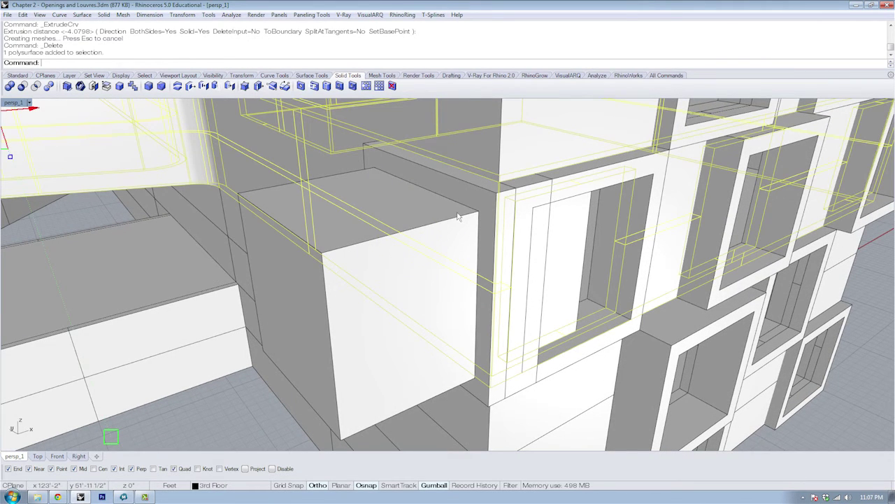
pyautogui.click(23, 86)
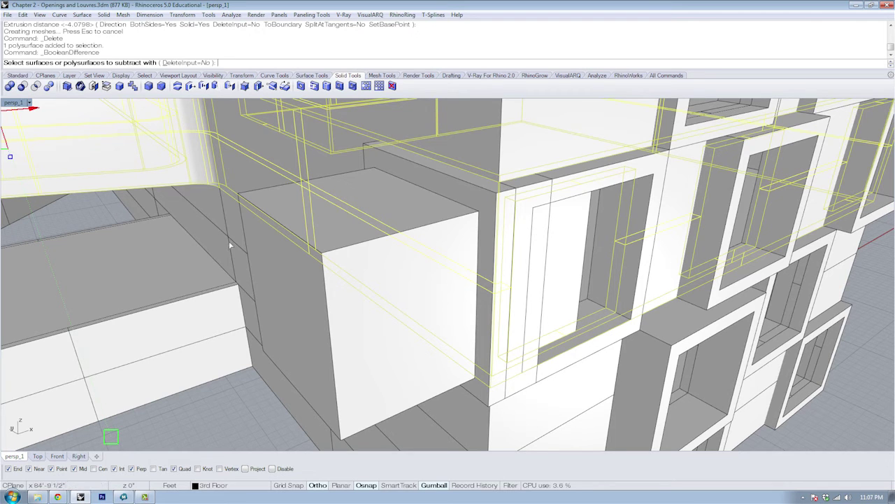
pyautogui.moveTo(353, 358); pyautogui.dragTo(366, 350, button='right')
pyautogui.click(366, 350)
pyautogui.press('Return')
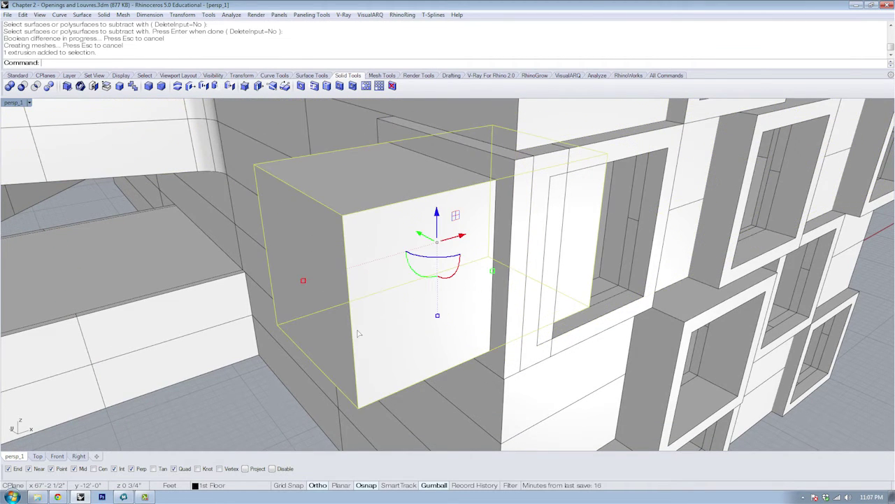
pyautogui.press('Delete')
pyautogui.scroll(10, 511, 283)
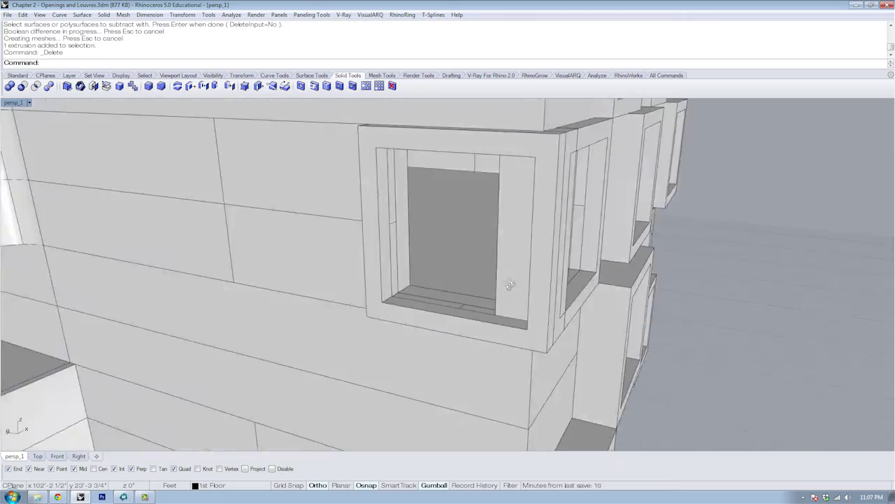
pyautogui.moveTo(510, 284); pyautogui.dragTo(520, 271, button='right')
pyautogui.click(519, 270)
pyautogui.moveTo(640, 123); pyautogui.dragTo(649, 189, button='right')
pyautogui.click(558, 337)
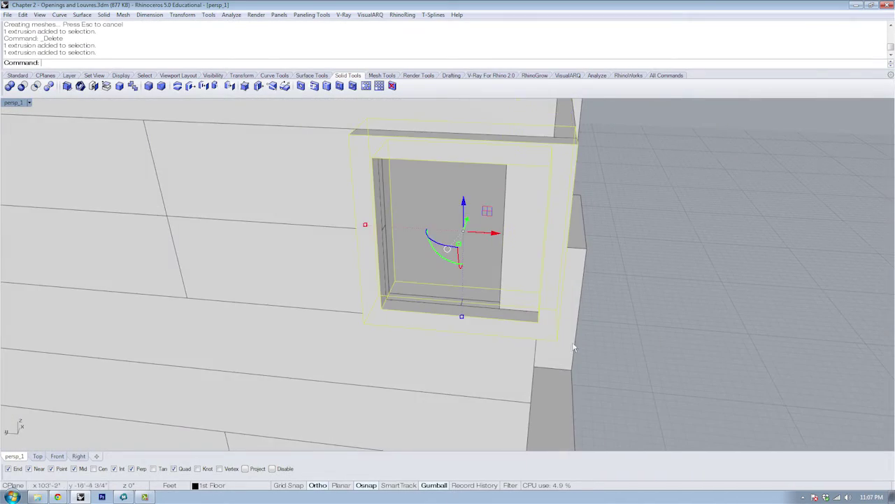
pyautogui.click(692, 356)
# Draw a rectangle from the side frame's lower inner opening corner to the front frame's far lower inner opening corner
pyautogui.moveTo(696, 357); pyautogui.dragTo(511, 297, button='right')
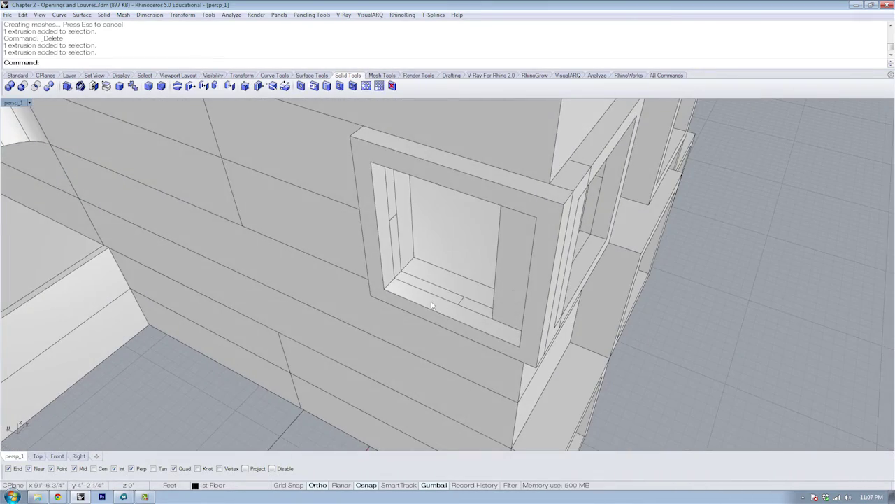
pyautogui.write('C')
pyautogui.press('Return')
pyautogui.click(388, 291)
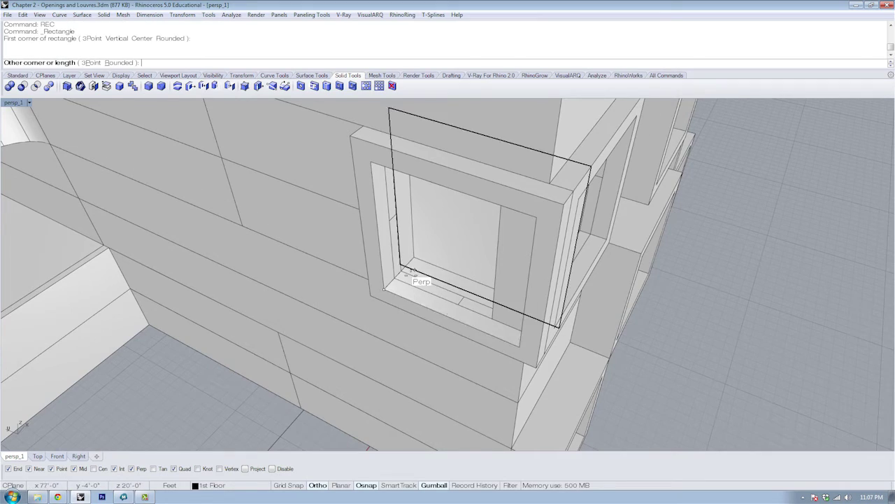
pyautogui.moveTo(411, 312); pyautogui.dragTo(428, 277, button='right')
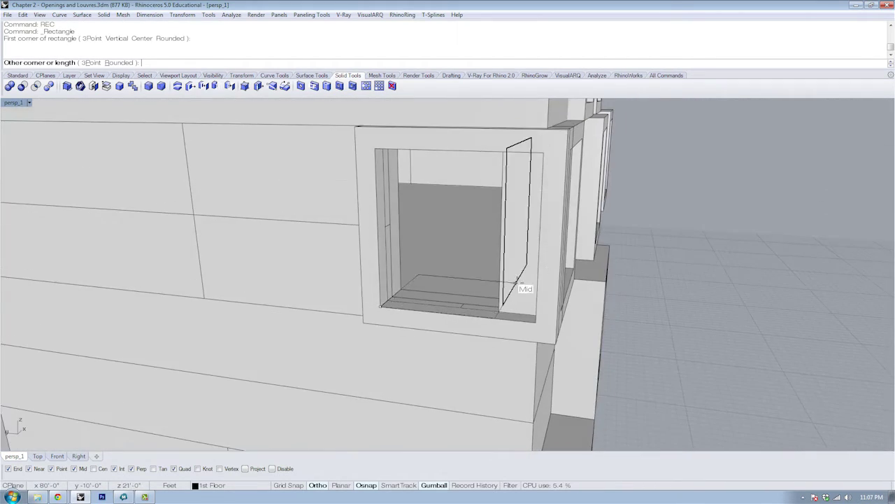
pyautogui.moveTo(524, 287); pyautogui.dragTo(437, 302, button='right')
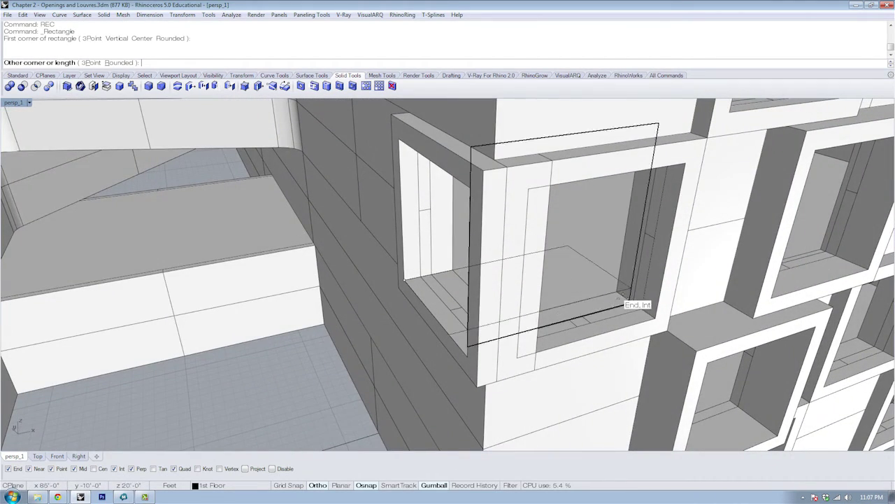
pyautogui.click(656, 319)
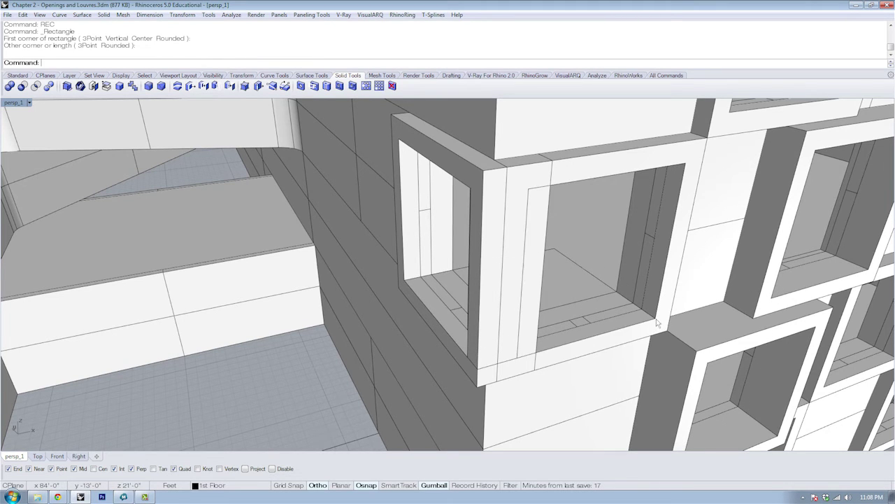
# Extrude the rectangle upward to one side only as a solid filling the opening height, and delete the rectangle
pyautogui.moveTo(592, 277); pyautogui.dragTo(589, 302, button='right')
pyautogui.write('EXT')
pyautogui.press('Return')
pyautogui.moveTo(589, 247); pyautogui.dragTo(557, 269, button='right')
pyautogui.write('b')
pyautogui.press('Return')
pyautogui.click(600, 228)
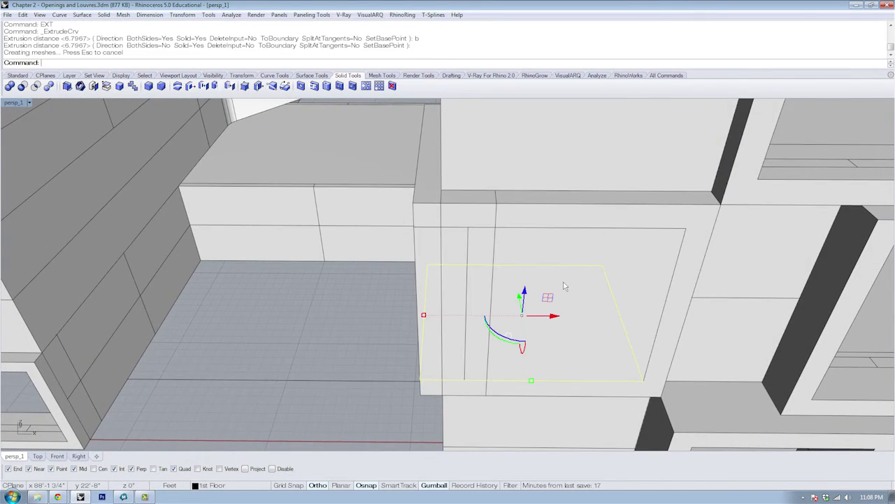
pyautogui.press('Delete')
pyautogui.moveTo(481, 248); pyautogui.dragTo(533, 250, button='right')
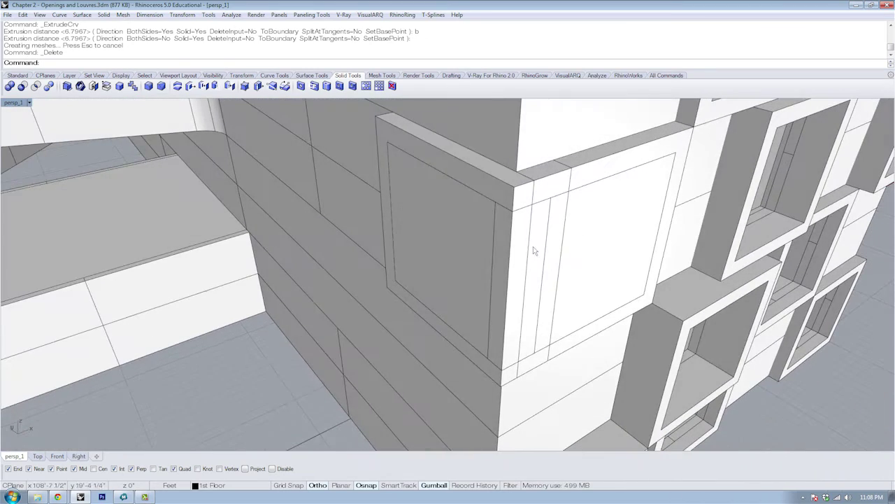
pyautogui.click(436, 149)
pyautogui.keyDown('shift'); pyautogui.click(595, 163); pyautogui.keyUp('shift')
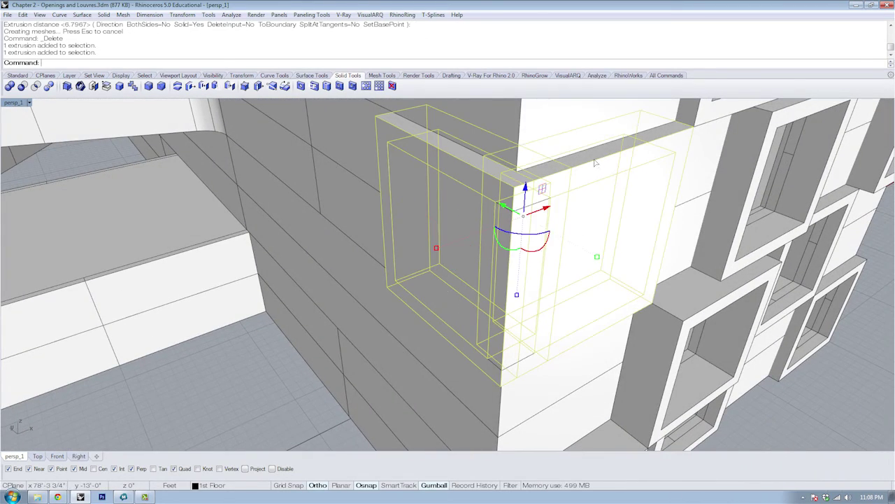
pyautogui.moveTo(599, 218); pyautogui.dragTo(575, 200, button='right')
pyautogui.press('Escape')
# Subtract the corner block from both the front and side window frames with Boolean Difference, and delete the block
pyautogui.scroll(-6, 606, 154)
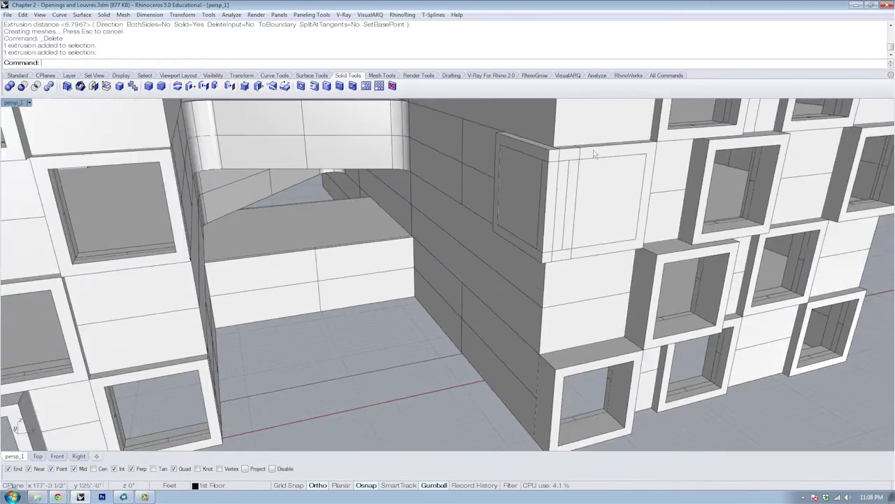
pyautogui.click(596, 153)
pyautogui.keyDown('shift'); pyautogui.click(514, 141); pyautogui.keyUp('shift')
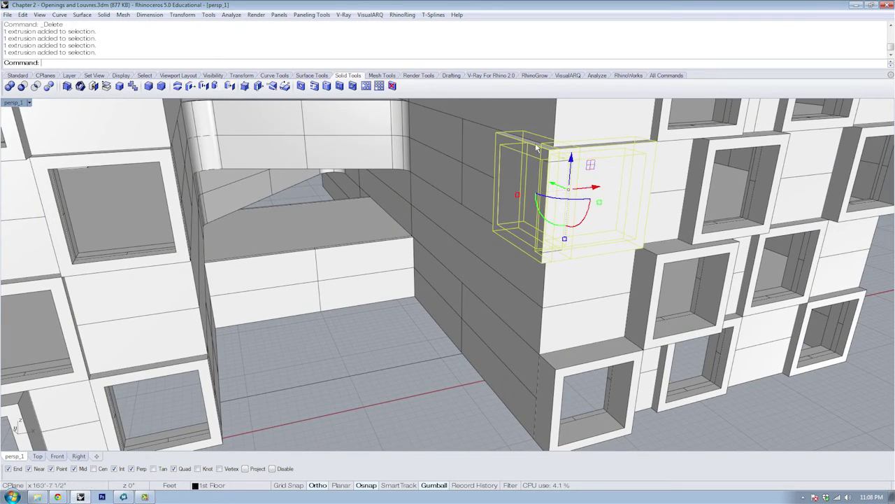
pyautogui.moveTo(535, 145); pyautogui.dragTo(530, 165, button='right')
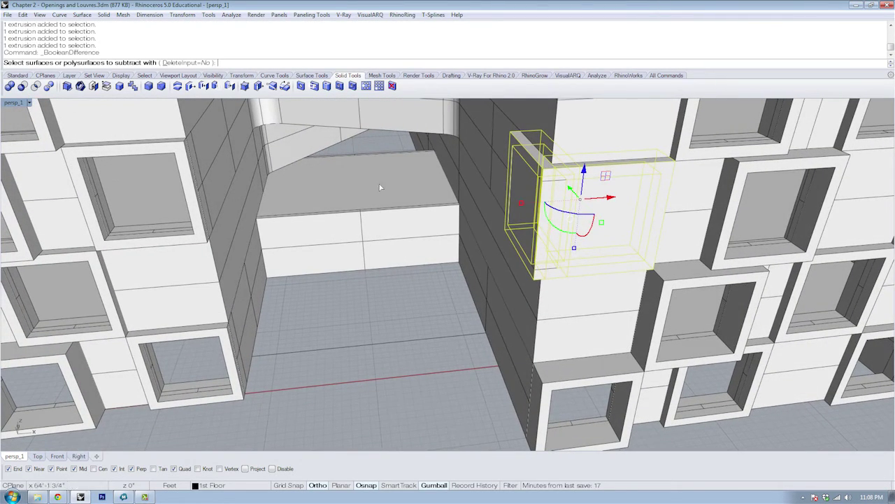
pyautogui.moveTo(539, 190); pyautogui.dragTo(556, 190, button='right')
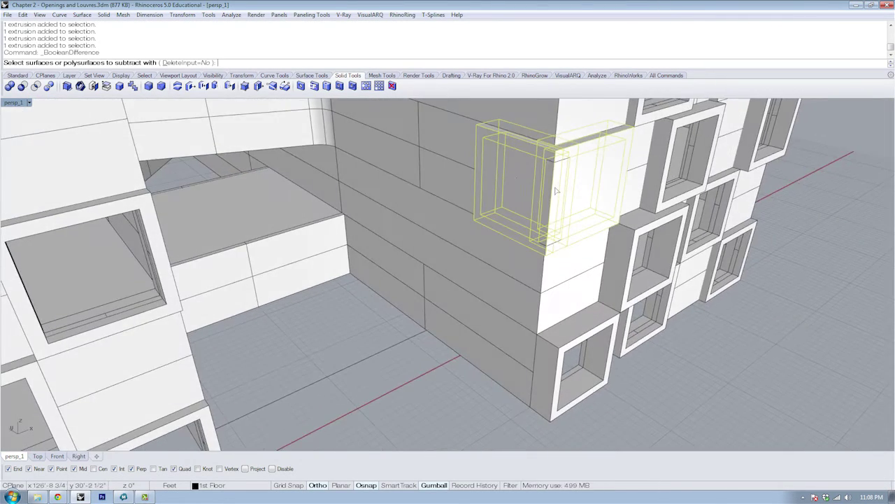
pyautogui.press('Return')
pyautogui.click(517, 181)
pyautogui.press('Delete')
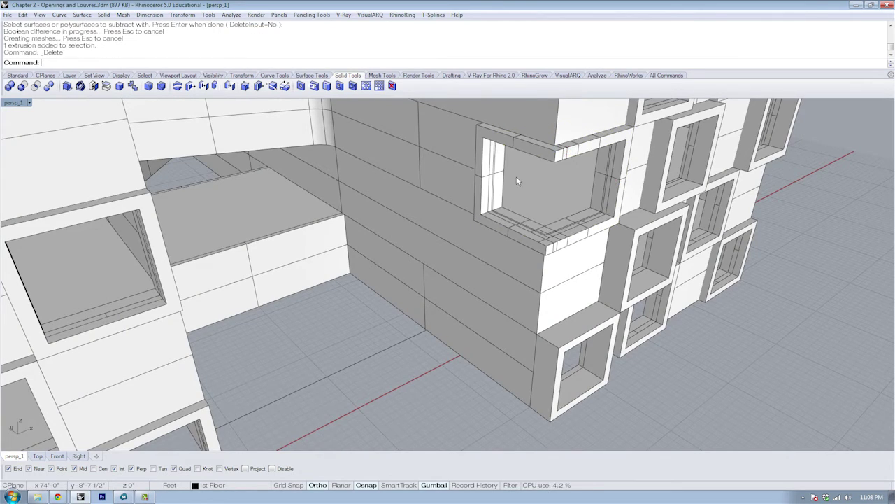
# Join the side and front corner window frames into one solid with Boolean Union
pyautogui.moveTo(523, 194); pyautogui.dragTo(481, 204, button='right')
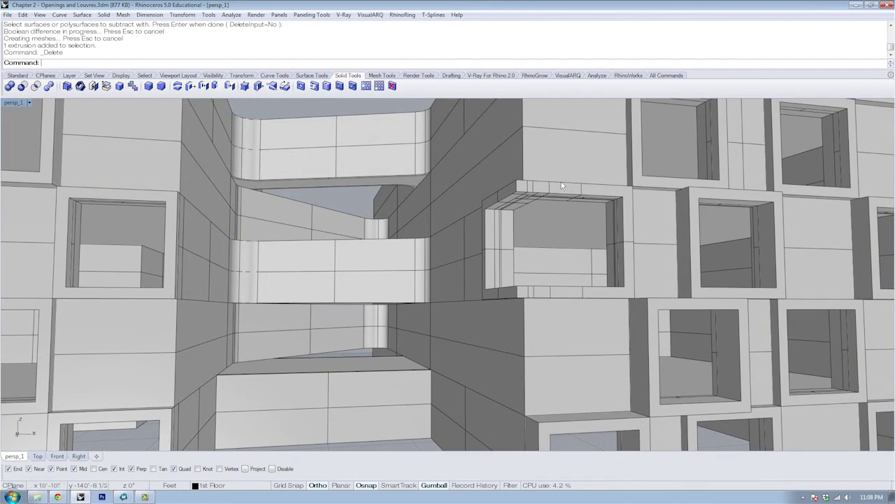
pyautogui.click(561, 181)
pyautogui.moveTo(562, 181); pyautogui.dragTo(469, 180, button='right')
pyautogui.click(469, 180)
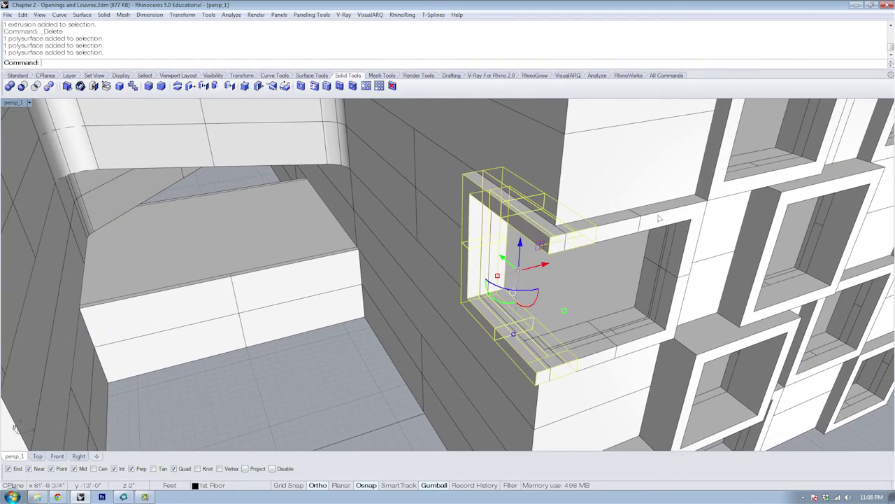
pyautogui.moveTo(658, 219); pyautogui.dragTo(263, 169, button='right')
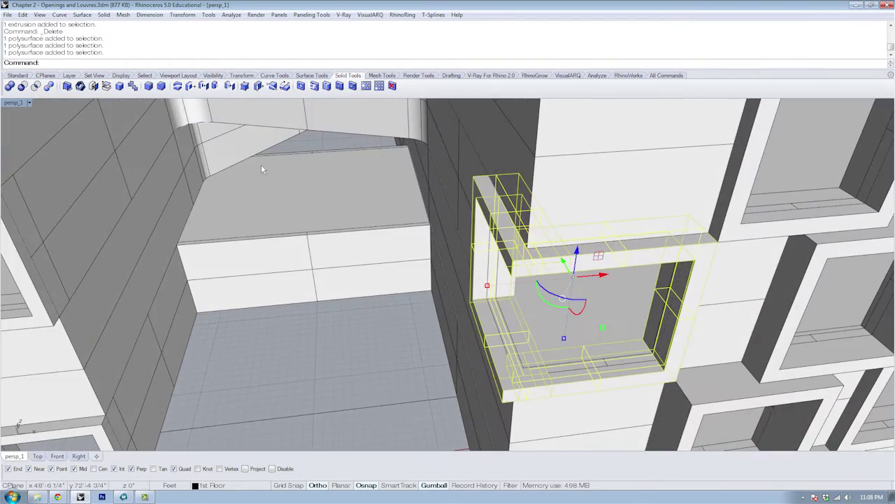
pyautogui.click(9, 86)
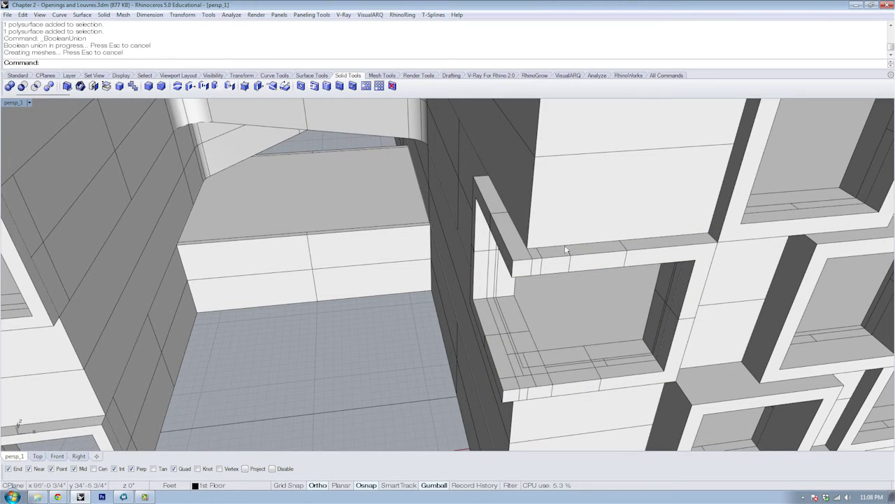
# Merge all coplanar faces of the unioned corner window frame with MergeAllFaces
pyautogui.click(643, 252)
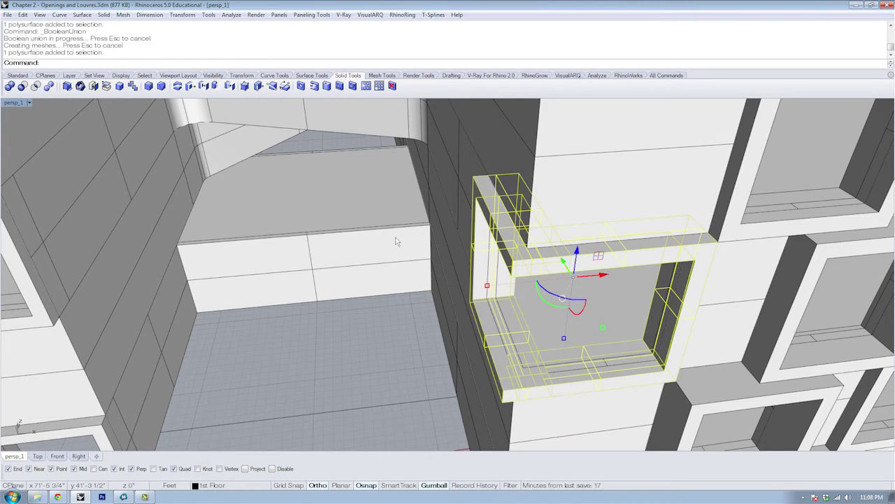
pyautogui.write('llFaces')
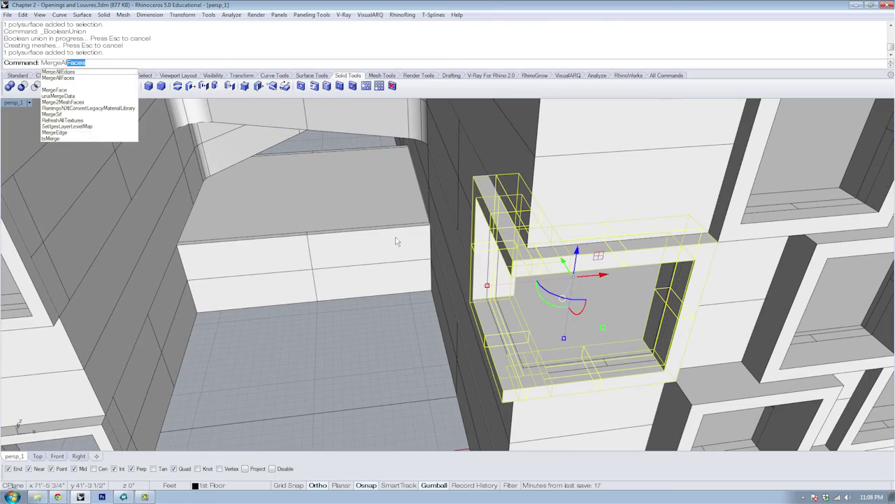
pyautogui.press('Return')
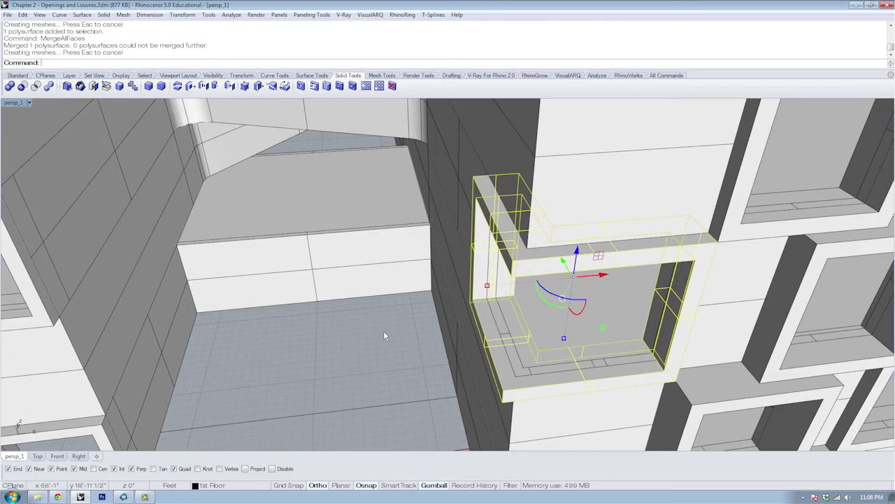
pyautogui.press('Escape')
# Examine how the merged corner window frame meets the surrounding wall solid and how it sits in the overall facade
pyautogui.moveTo(383, 330); pyautogui.dragTo(502, 293, button='right')
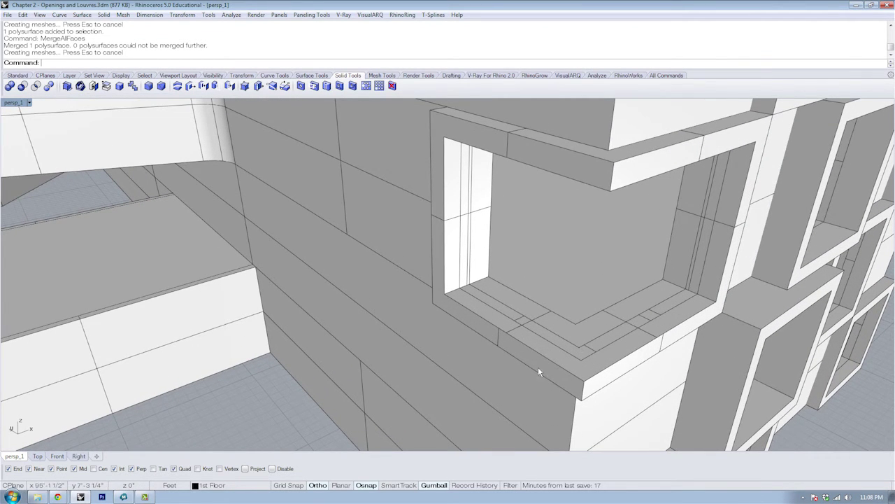
pyautogui.click(538, 366)
pyautogui.click(499, 315)
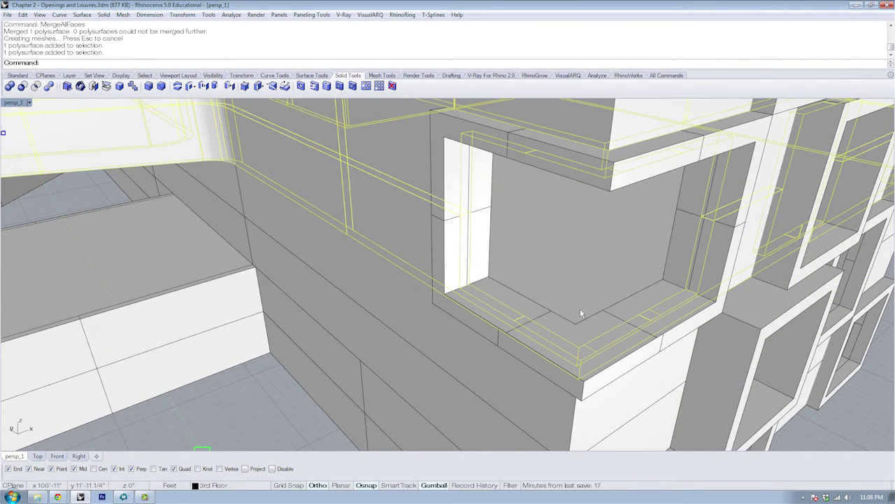
pyautogui.click(282, 395)
pyautogui.keyDown('ctrl'); pyautogui.moveTo(455, 245); pyautogui.dragTo(470, 350, button='right'); pyautogui.keyUp('ctrl')
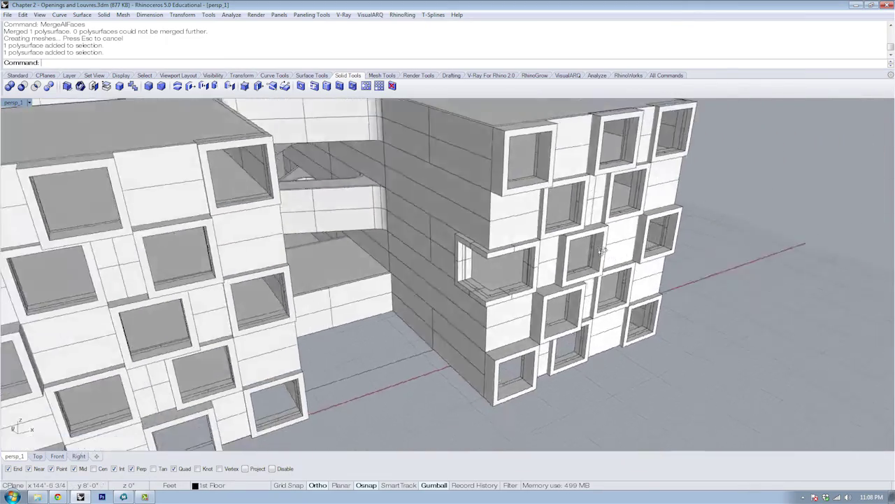
pyautogui.moveTo(616, 301); pyautogui.dragTo(645, 312, button='right')
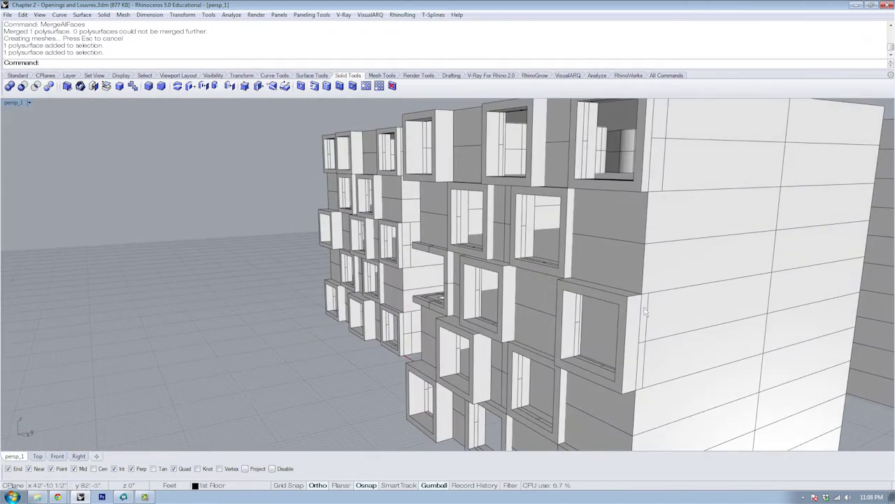
pyautogui.moveTo(496, 253); pyautogui.dragTo(615, 281, button='right')
pyautogui.scroll(8, 475, 286)
pyautogui.moveTo(488, 295); pyautogui.dragTo(543, 253, button='right')
pyautogui.scroll(3, 489, 300)
# Subtract the merged corner window frame from the third-floor building solid with Boolean Difference, keeping the frame
pyautogui.click(327, 220)
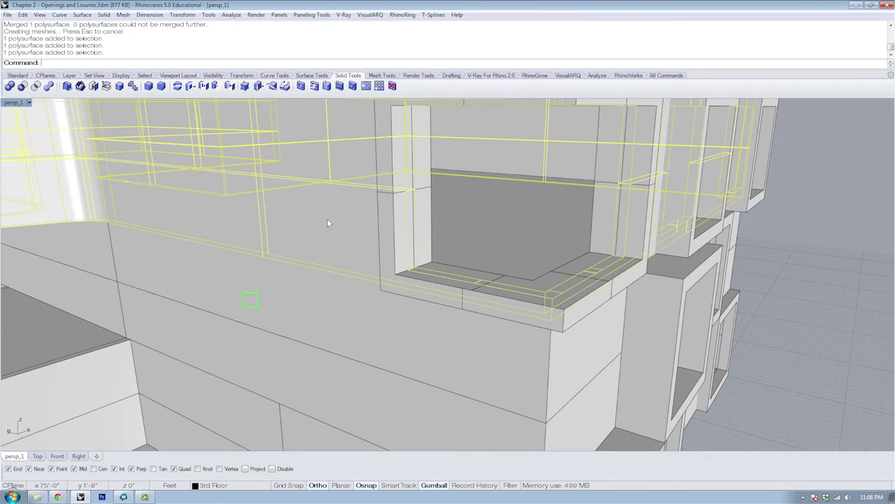
pyautogui.write('Bo')
pyautogui.press('Return')
pyautogui.click(426, 246)
pyautogui.press('Return')
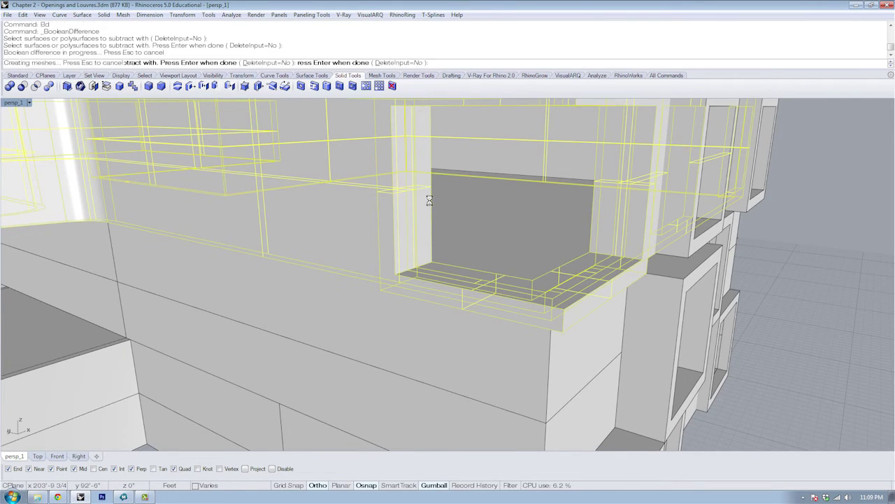
# Inspect the third-floor building solid around the corner window for a clean cut on both walls
pyautogui.moveTo(509, 233); pyautogui.dragTo(527, 248, button='right')
pyautogui.click(399, 199)
pyautogui.moveTo(398, 199); pyautogui.dragTo(436, 203, button='right')
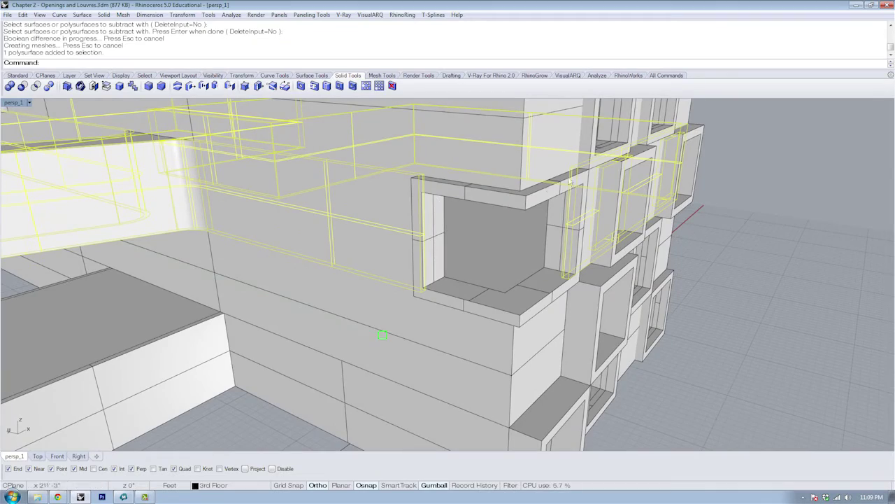
pyautogui.scroll(3, 536, 289)
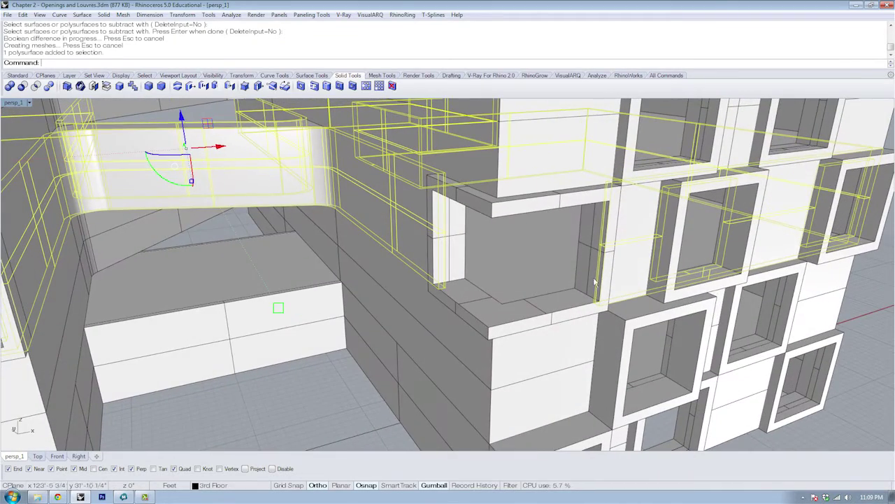
pyautogui.keyDown('shift'); pyautogui.moveTo(482, 308); pyautogui.dragTo(454, 241, button='right'); pyautogui.keyUp('shift')
pyautogui.click(346, 315)
pyautogui.scroll(-5, 352, 312)
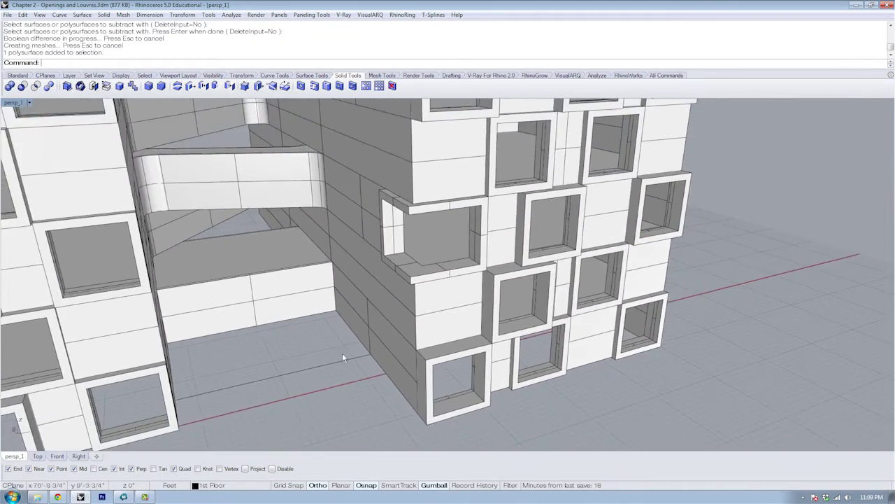
# Delete the leftover line on the ground between the two buildings
pyautogui.keyDown('shift'); pyautogui.moveTo(344, 357); pyautogui.dragTo(367, 339, button='right'); pyautogui.keyUp('shift')
pyautogui.click(339, 375)
pyautogui.moveTo(390, 375); pyautogui.dragTo(379, 355, button='right')
pyautogui.click(343, 325)
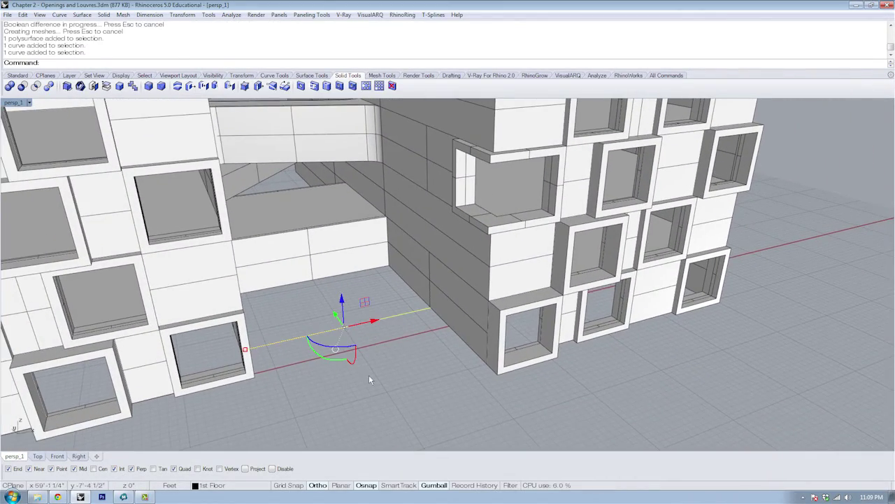
pyautogui.press('Delete')
# Rotate a duplicate of the ground-floor corner window frame a quarter turn about the vertical axis
pyautogui.scroll(4, 482, 370)
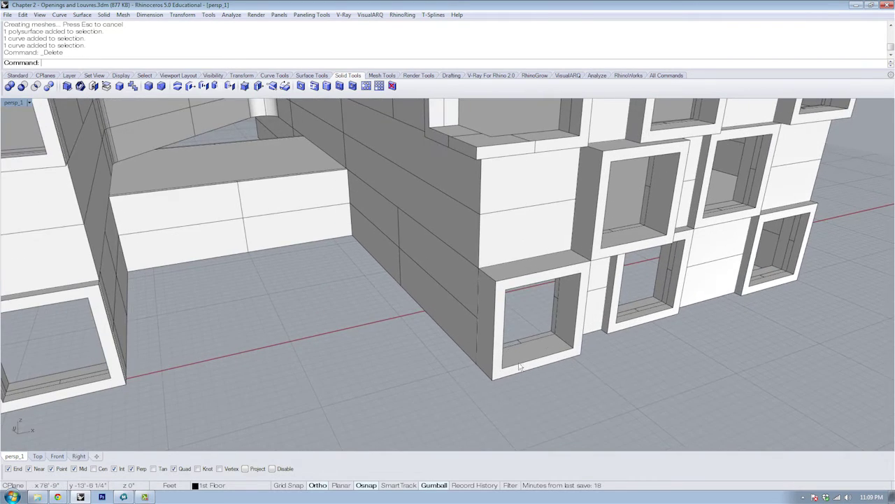
pyautogui.click(512, 368)
pyautogui.moveTo(549, 316); pyautogui.dragTo(561, 363, button='right')
pyautogui.scroll(5, 549, 301)
pyautogui.scroll(2, 549, 299)
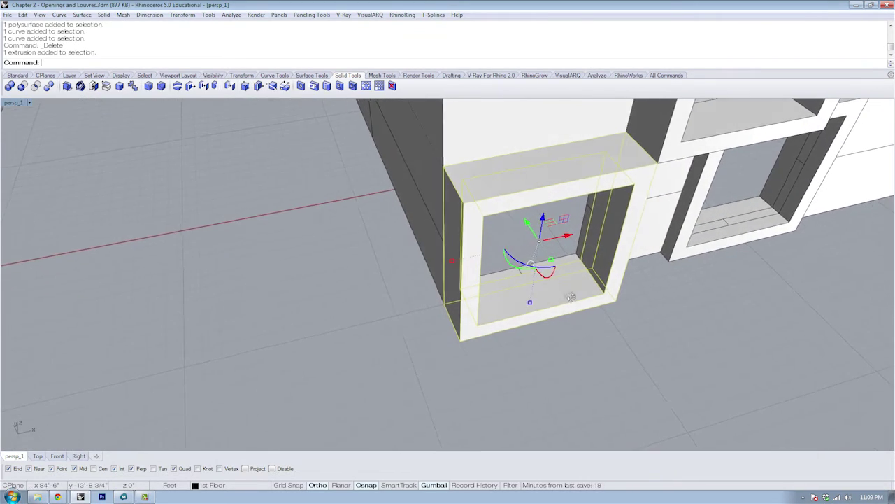
pyautogui.moveTo(519, 264); pyautogui.dragTo(483, 238)
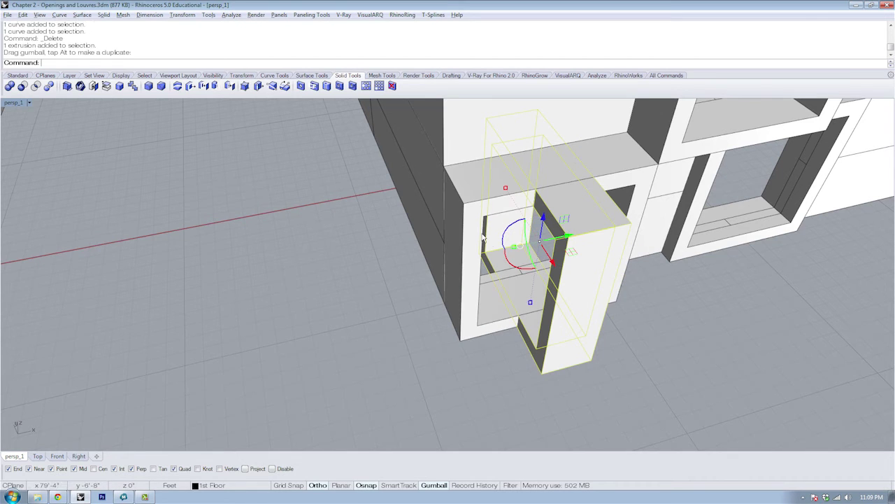
# Move the rotated frame copy by its lower outer corner onto the front frame's lower outer corner at the building edge
pyautogui.write('M')
pyautogui.press('Return')
pyautogui.click(542, 372)
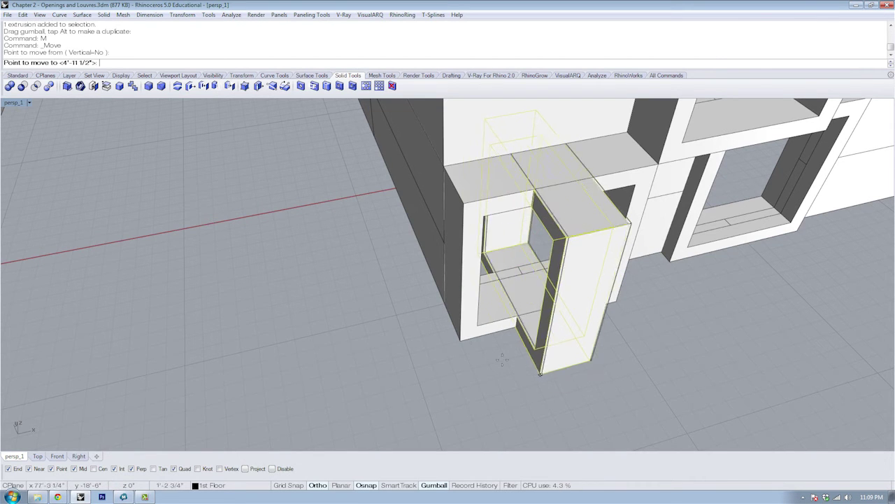
pyautogui.click(461, 341)
pyautogui.click(462, 382)
# Draw a rectangle from the front frame's far lower inner corner to the side frame's far lower inner corner
pyautogui.moveTo(463, 381); pyautogui.dragTo(583, 352, button='right')
pyautogui.write('REC')
pyautogui.press('Return')
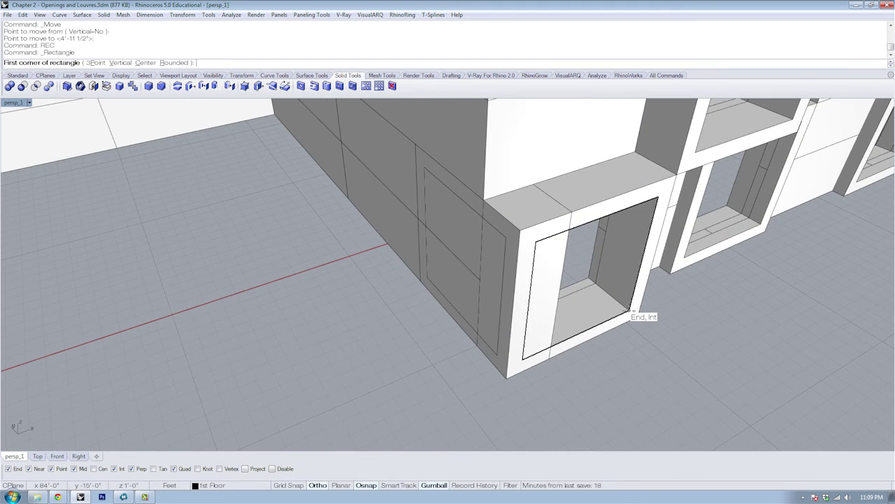
pyautogui.click(630, 310)
pyautogui.moveTo(427, 275); pyautogui.dragTo(553, 308, button='right')
pyautogui.click(346, 307)
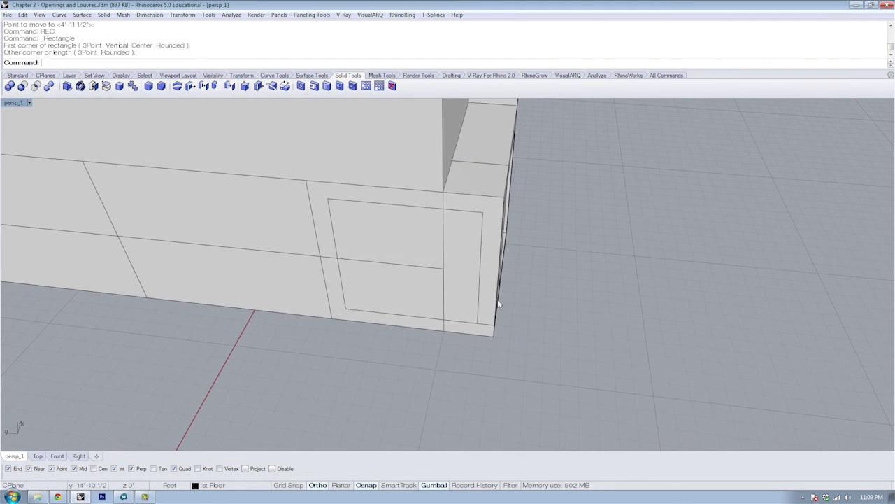
pyautogui.moveTo(346, 308); pyautogui.dragTo(465, 301, button='right')
pyautogui.click(554, 320)
pyautogui.click(590, 343)
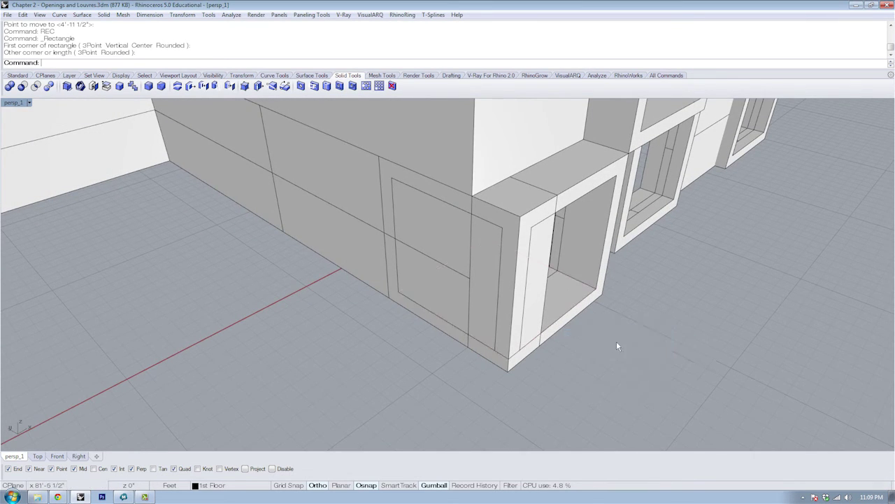
# Extrude the rectangle upward as a solid filling the opening height, and delete the rectangle
pyautogui.moveTo(616, 341); pyautogui.dragTo(587, 342, button='right')
pyautogui.write('EXT')
pyautogui.press('Return')
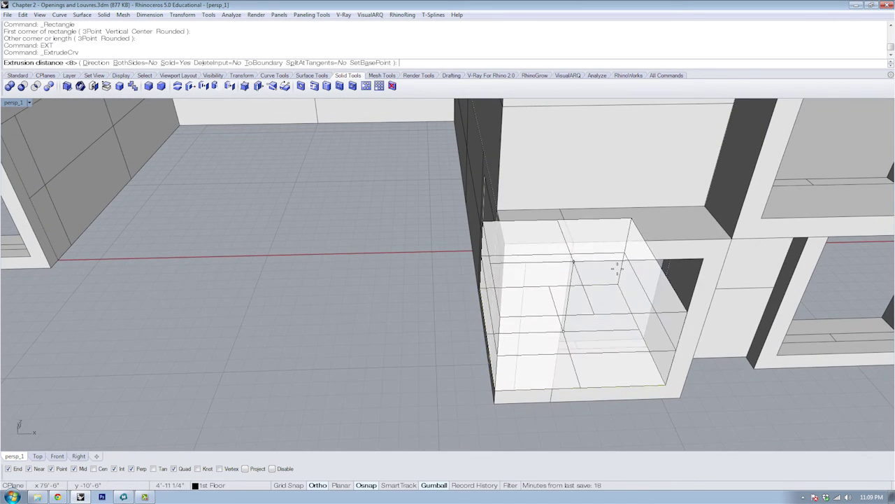
pyautogui.click(627, 267)
pyautogui.press('Delete')
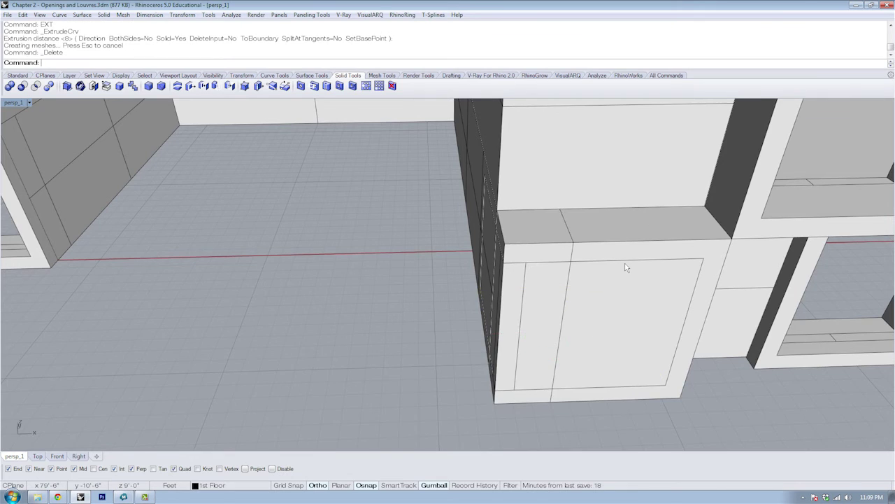
pyautogui.moveTo(623, 262); pyautogui.dragTo(536, 226, button='right')
pyautogui.click(358, 246)
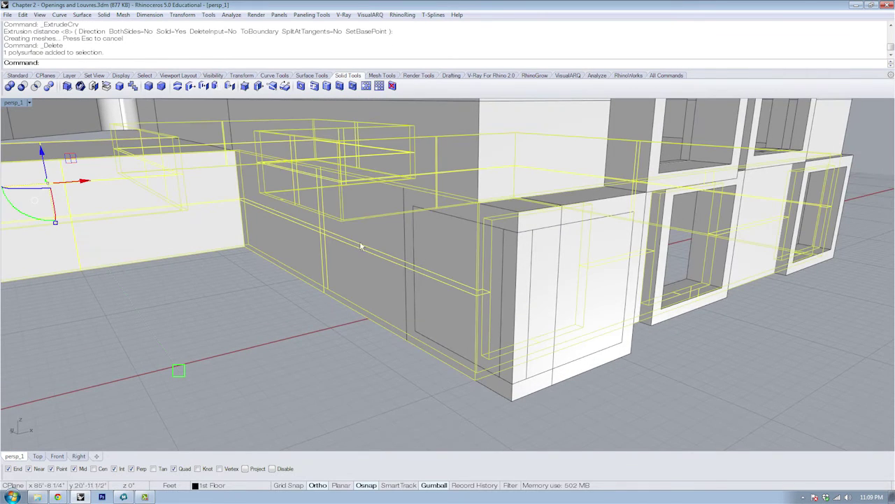
pyautogui.moveTo(527, 227); pyautogui.dragTo(521, 210, button='right')
pyautogui.press('Escape')
# Move the side window frame 3 feet outward from the side wall, entering -3 along its projection axis
pyautogui.click(560, 224)
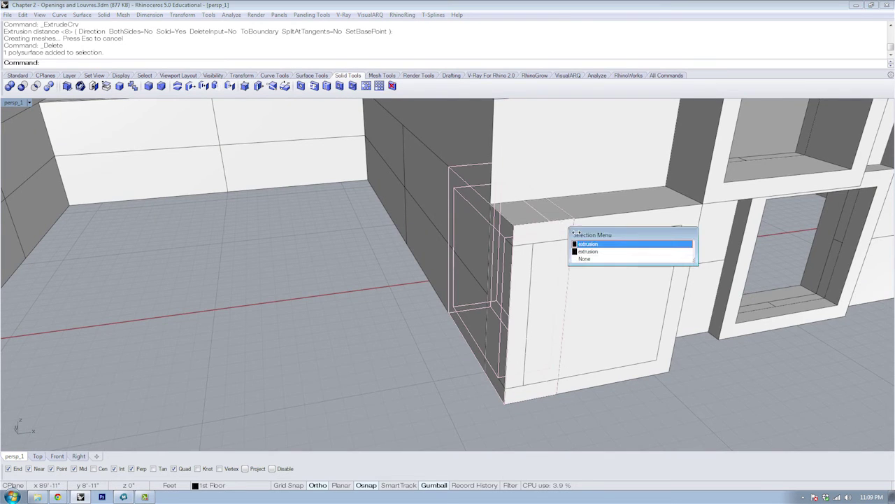
pyautogui.click(587, 243)
pyautogui.moveTo(586, 244); pyautogui.dragTo(545, 277, button='right')
pyautogui.click(545, 275)
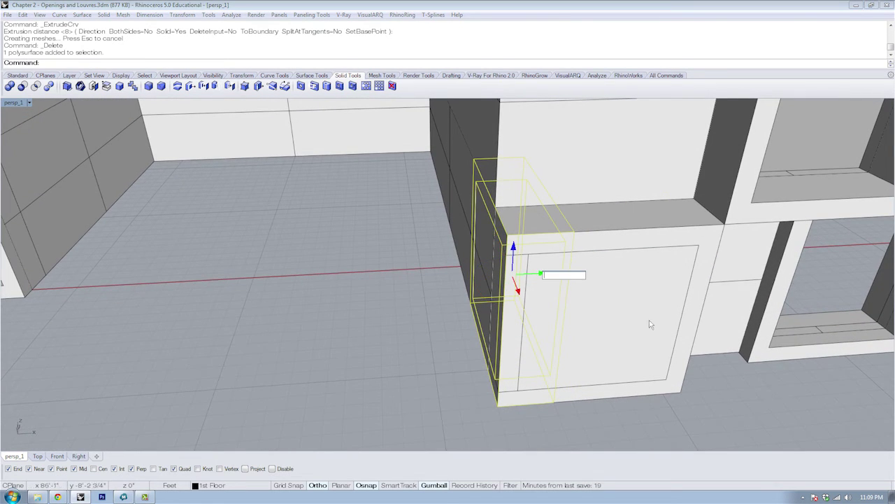
pyautogui.write('-3')
pyautogui.press('Return')
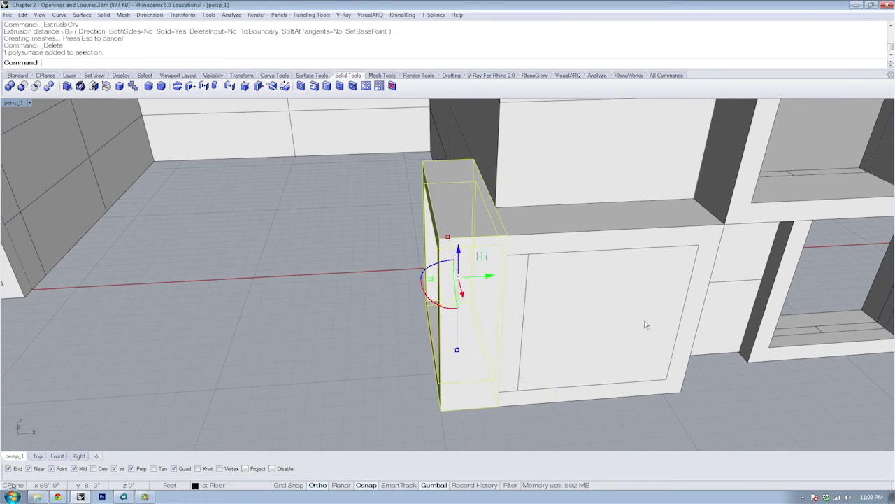
pyautogui.press('Escape')
# Delete the extruded block filling the ground-floor corner opening
pyautogui.moveTo(513, 266); pyautogui.dragTo(522, 305, button='right')
pyautogui.click(550, 275)
pyautogui.press('Delete')
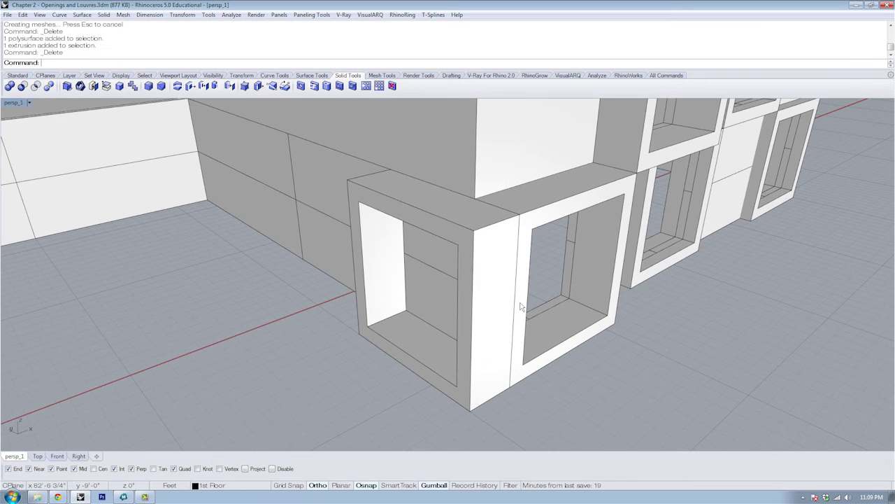
# Draw a rectangle between the far lower inner corners of the front frame and the projecting side frame
pyautogui.press('Return')
pyautogui.click(608, 315)
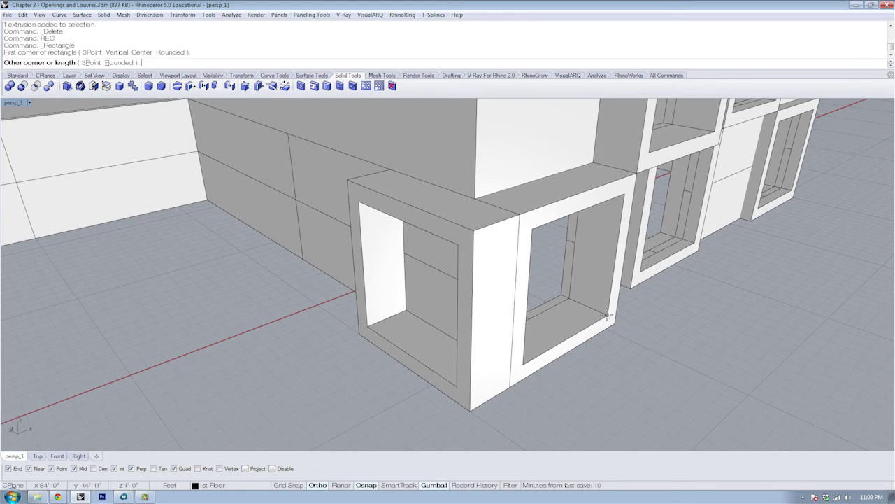
pyautogui.click(367, 325)
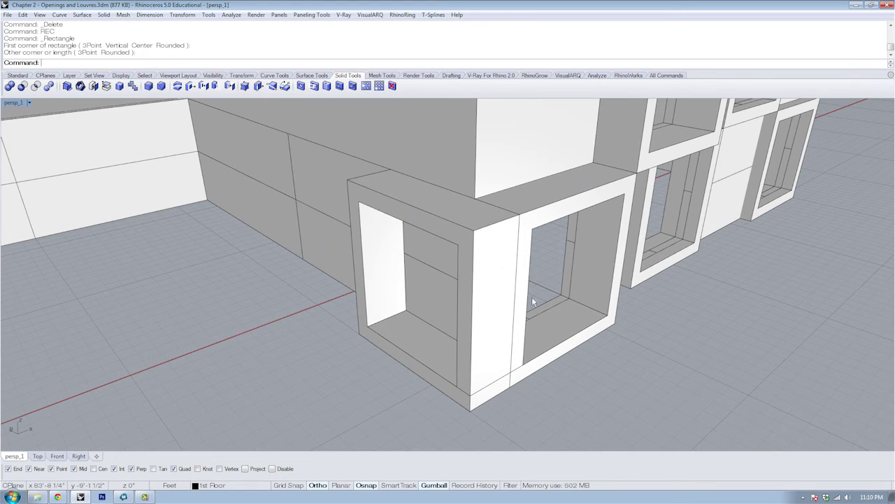
# Extrude the new rectangle upward as a solid to the top of the frame openings, and delete the rectangle
pyautogui.write('EXT')
pyautogui.press('Return')
pyautogui.click(551, 229)
pyautogui.press('Delete')
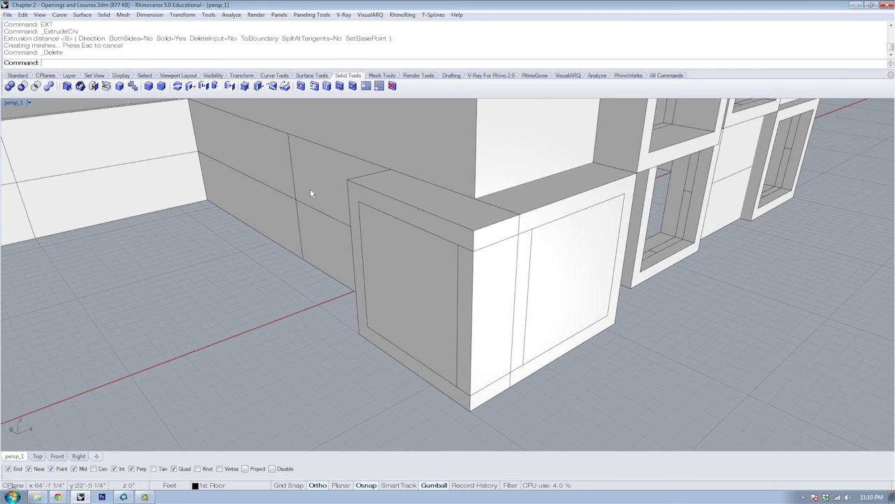
# Subtract the corner block from the ground-floor building volume with a Boolean Difference, keeping the block
pyautogui.click(312, 193)
pyautogui.write('Bd')
pyautogui.press('Return')
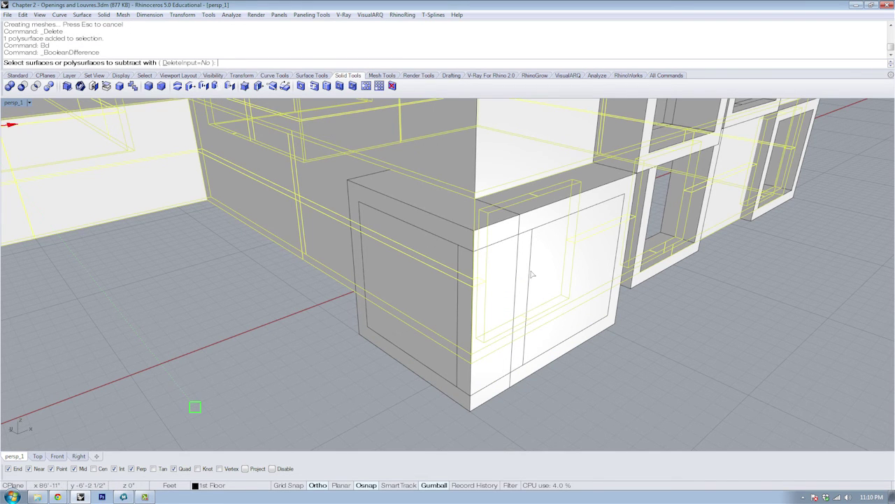
pyautogui.click(550, 269)
pyautogui.press('Return')
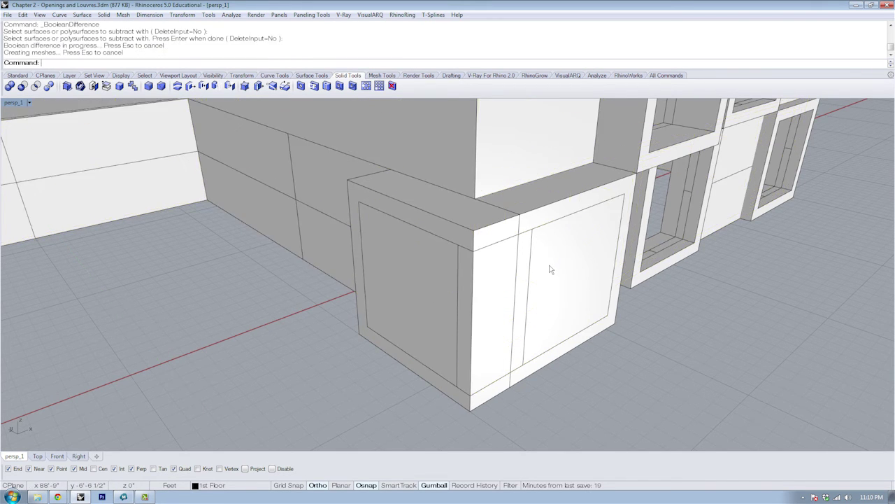
# Hide the corner block to examine the opening cut behind it, and undo the hiding
pyautogui.moveTo(550, 266); pyautogui.dragTo(452, 245, button='right')
pyautogui.click(271, 233)
pyautogui.moveTo(584, 269); pyautogui.dragTo(505, 297, button='right')
pyautogui.click(505, 297)
pyautogui.write('Hide')
pyautogui.press('Return')
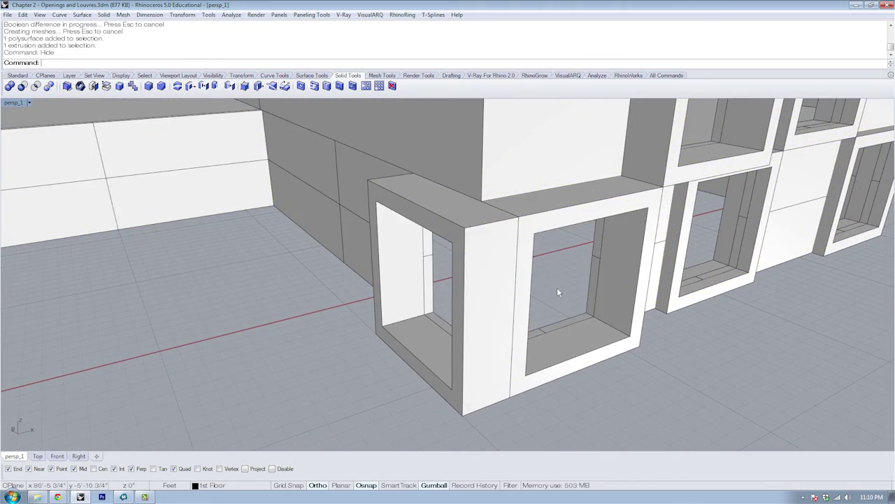
pyautogui.moveTo(557, 289); pyautogui.dragTo(542, 261, button='right')
pyautogui.hotkey('ctrl', 'z')
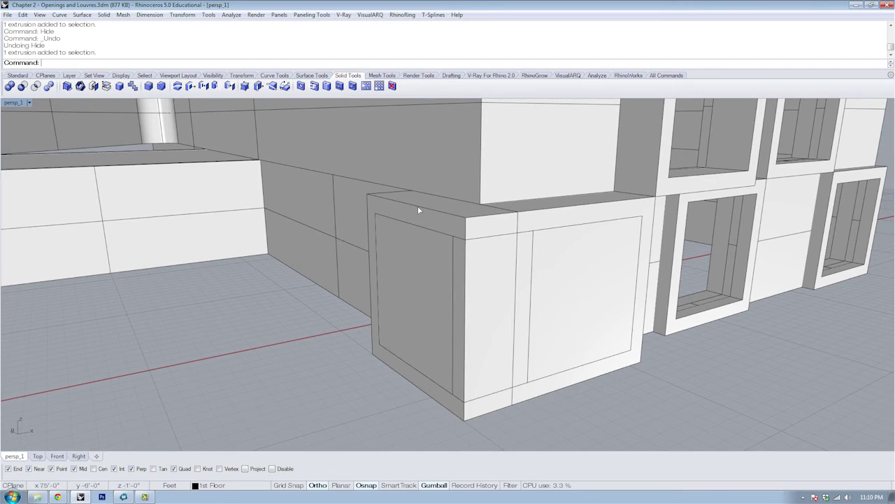
# Subtract the corner block from both ground-floor corner window frames with a Boolean Difference, and delete the block
pyautogui.click(417, 206)
pyautogui.moveTo(596, 241); pyautogui.dragTo(584, 255, button='right')
pyautogui.write('Bd')
pyautogui.press('Return')
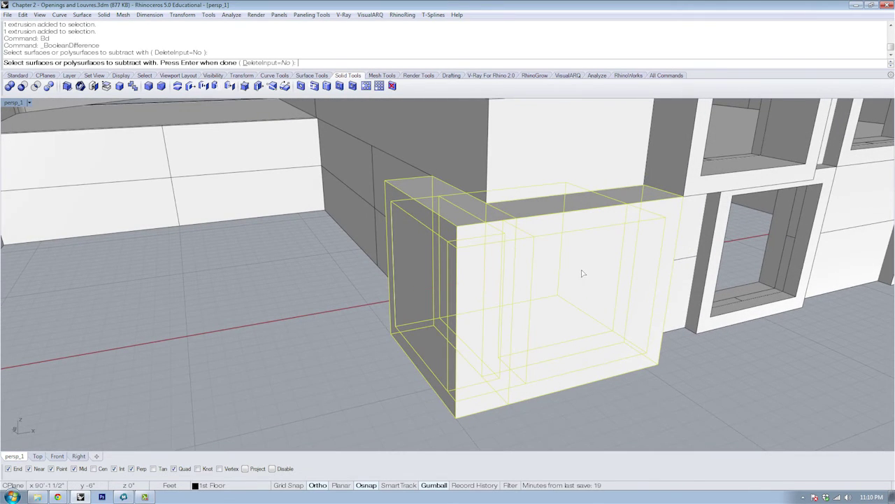
pyautogui.press('Return')
pyautogui.click(582, 274)
pyautogui.press('Delete')
# Join the front and side corner window frames into one solid with a Boolean Union
pyautogui.moveTo(580, 276); pyautogui.dragTo(581, 302, button='right')
pyautogui.moveTo(495, 242); pyautogui.dragTo(549, 246, button='right')
pyautogui.click(551, 242)
pyautogui.keyDown('shift'); pyautogui.click(617, 242); pyautogui.keyUp('shift')
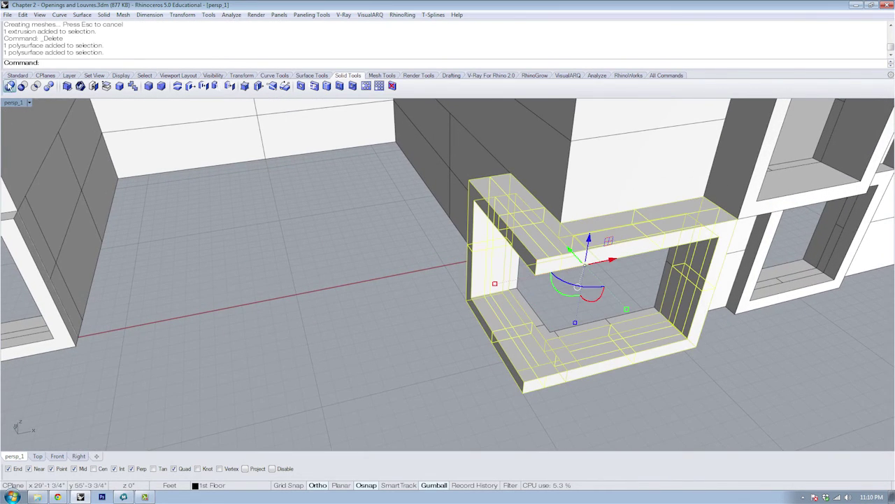
pyautogui.click(9, 85)
# Examine the projecting ground-floor corner window and the corner window above it from several angles
pyautogui.moveTo(340, 236); pyautogui.dragTo(455, 153, button='right')
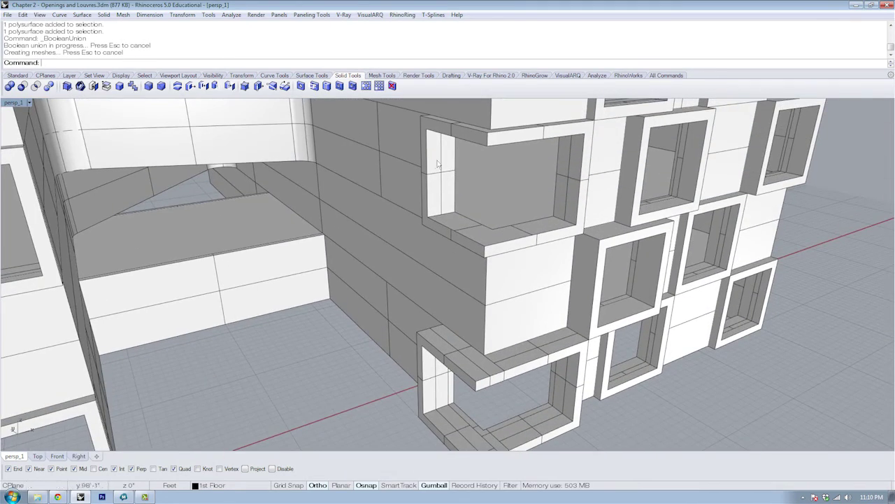
pyautogui.moveTo(462, 195); pyautogui.dragTo(432, 202, button='right')
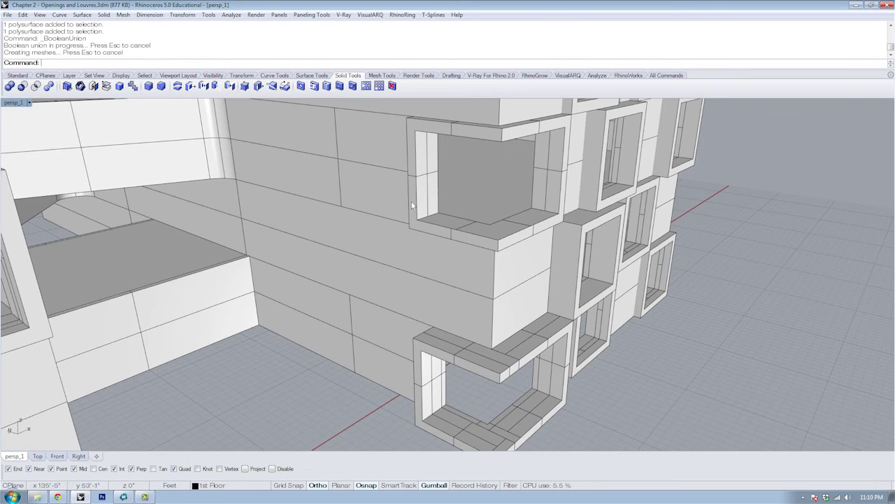
pyautogui.moveTo(514, 183); pyautogui.dragTo(486, 219, button='right')
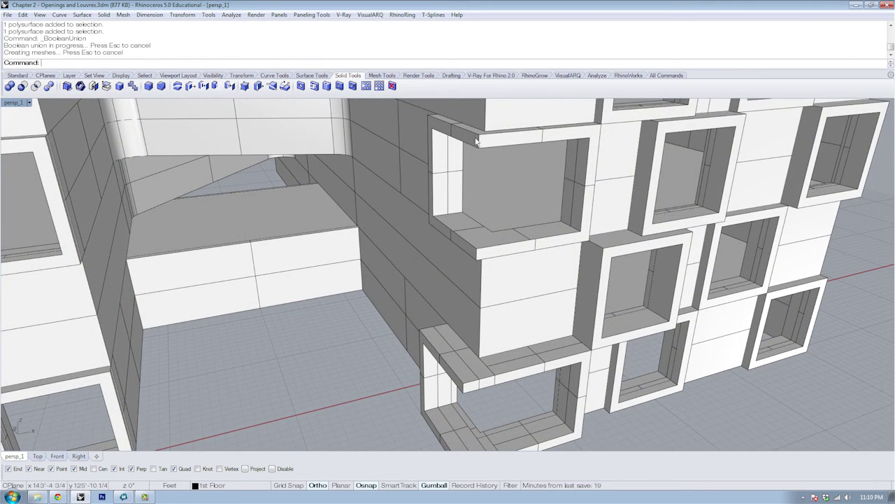
pyautogui.moveTo(468, 179); pyautogui.dragTo(480, 202, button='right')
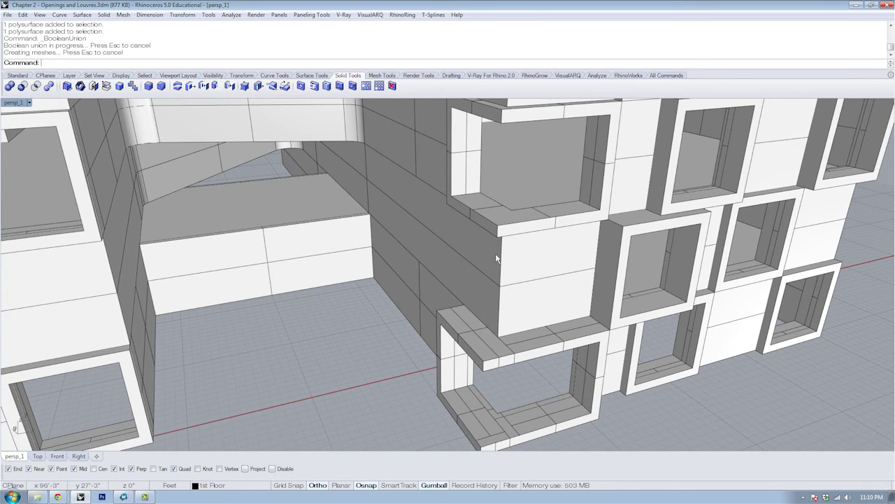
pyautogui.moveTo(480, 226); pyautogui.dragTo(538, 277, button='right')
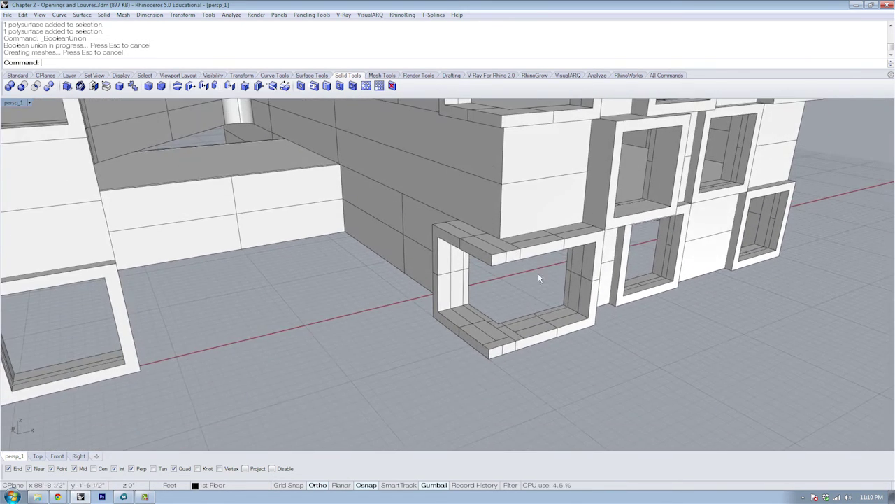
pyautogui.scroll(4, 509, 326)
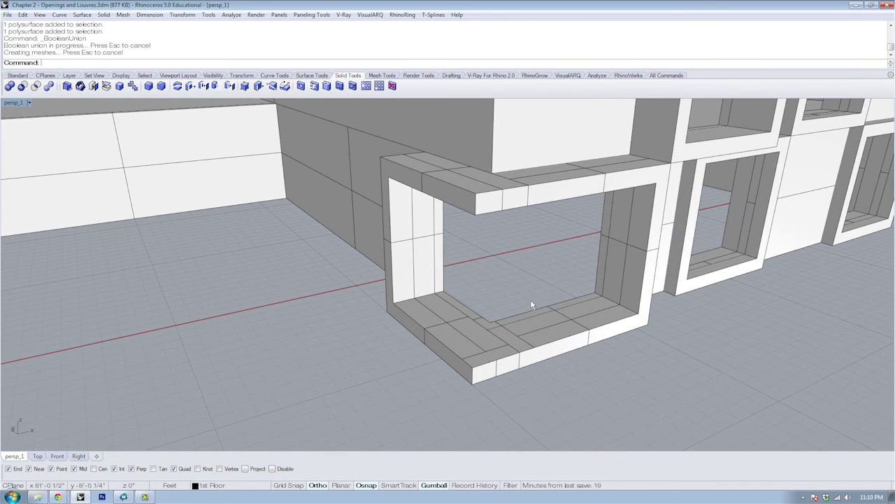
pyautogui.moveTo(531, 301); pyautogui.dragTo(453, 270, button='right')
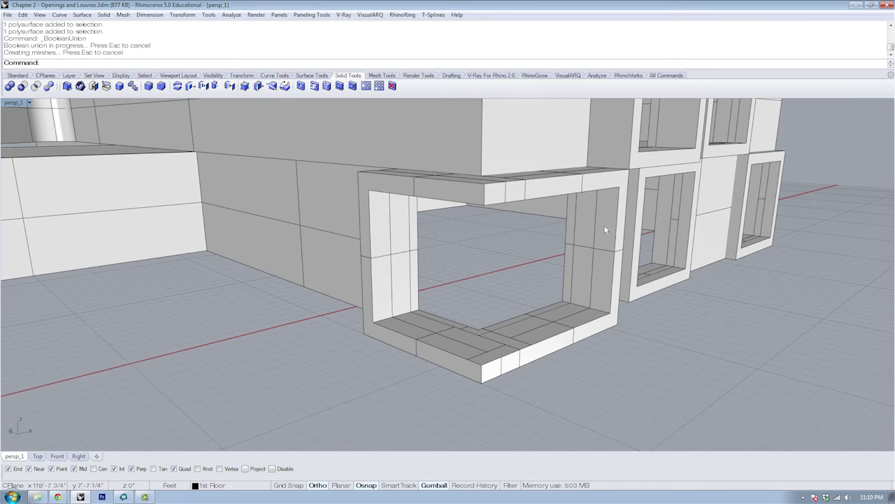
pyautogui.click(322, 238)
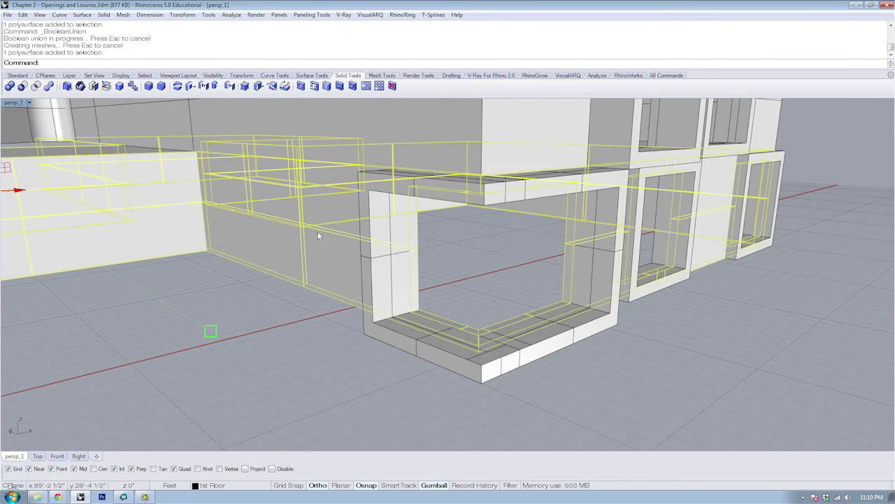
pyautogui.moveTo(342, 297); pyautogui.dragTo(319, 342, button='right')
pyautogui.click(318, 343)
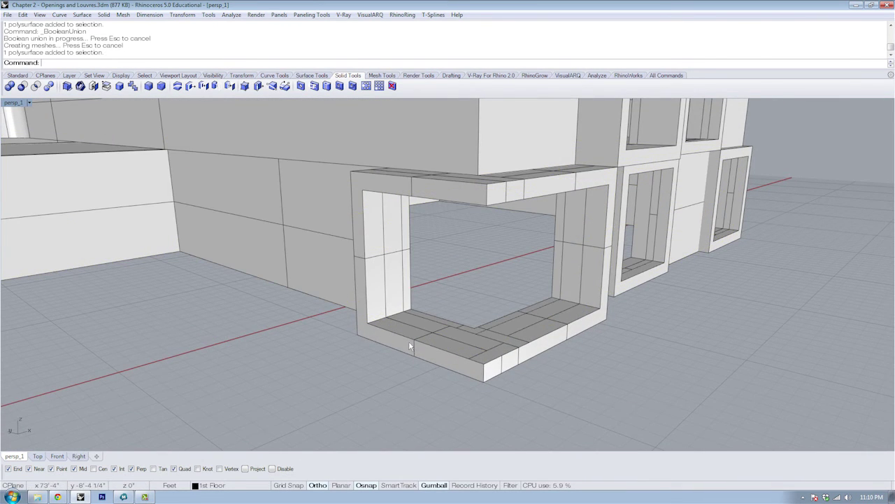
# Merge all coplanar faces of the united ground-floor corner window frame using MergeAllFaces
pyautogui.click(411, 344)
pyautogui.click(549, 398)
pyautogui.moveTo(567, 362); pyautogui.dragTo(506, 373, button='right')
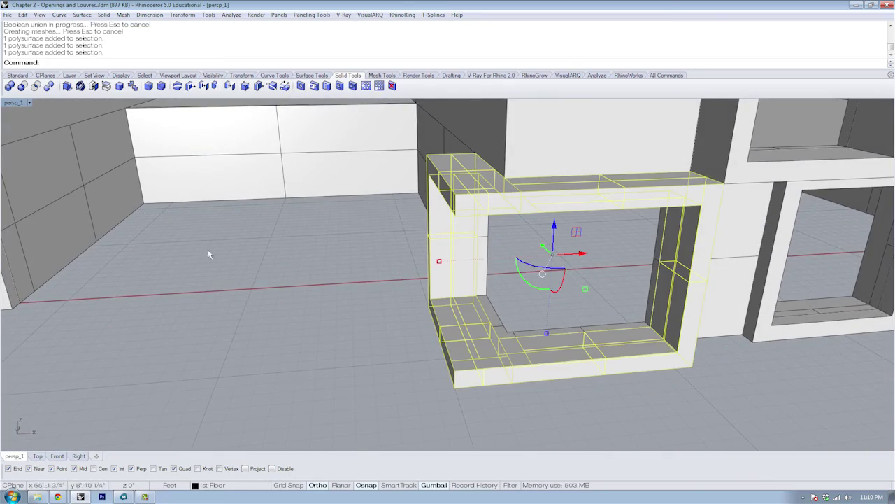
pyautogui.write('MergeAllFaces')
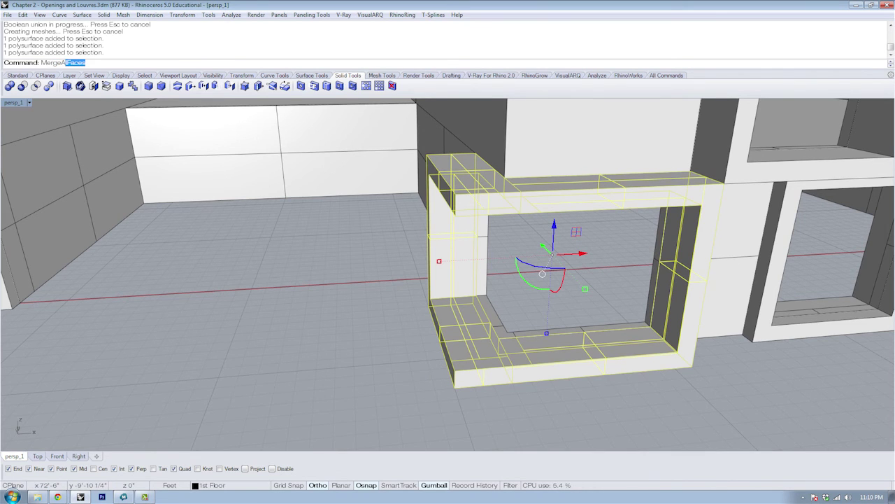
pyautogui.press('Return')
pyautogui.click(305, 348)
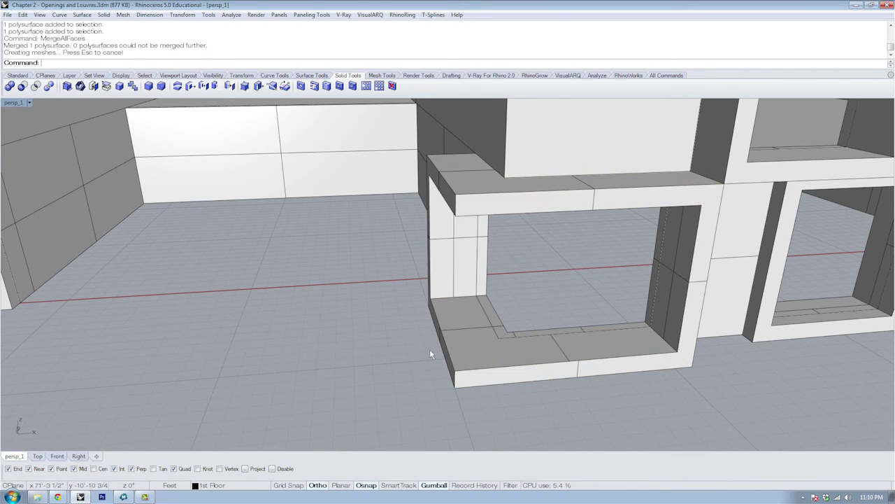
# Merge all coplanar faces of the ground-floor building volume around the corner opening using MergeAllFaces
pyautogui.moveTo(520, 345); pyautogui.dragTo(626, 337, button='right')
pyautogui.click(331, 206)
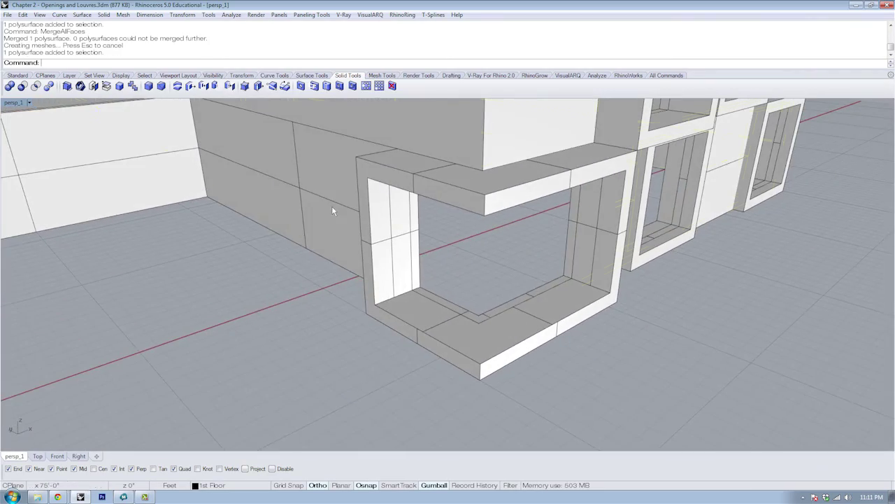
pyautogui.keyDown('shift'); pyautogui.moveTo(561, 261); pyautogui.dragTo(527, 293, button='right'); pyautogui.keyUp('shift')
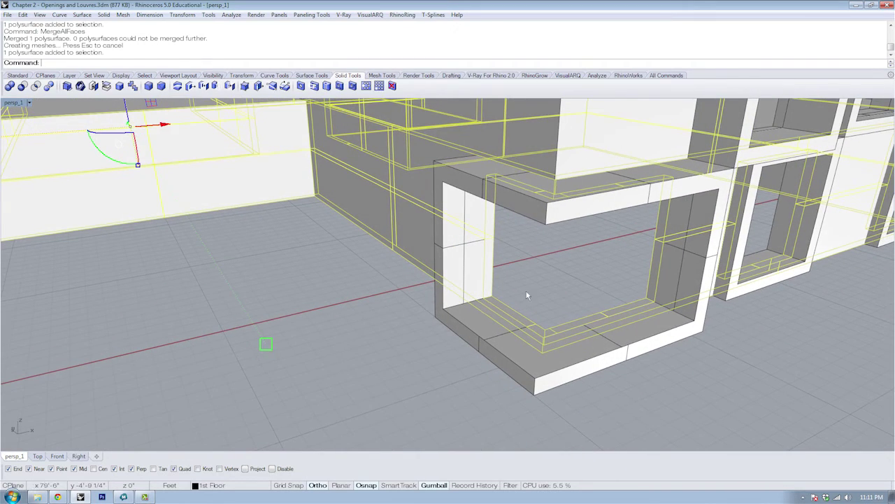
pyautogui.click(445, 333)
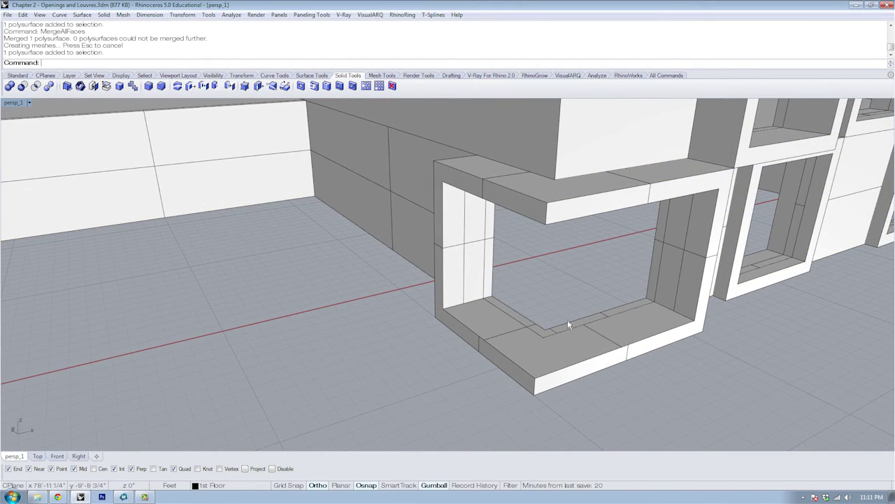
pyautogui.click(486, 330)
pyautogui.click(419, 344)
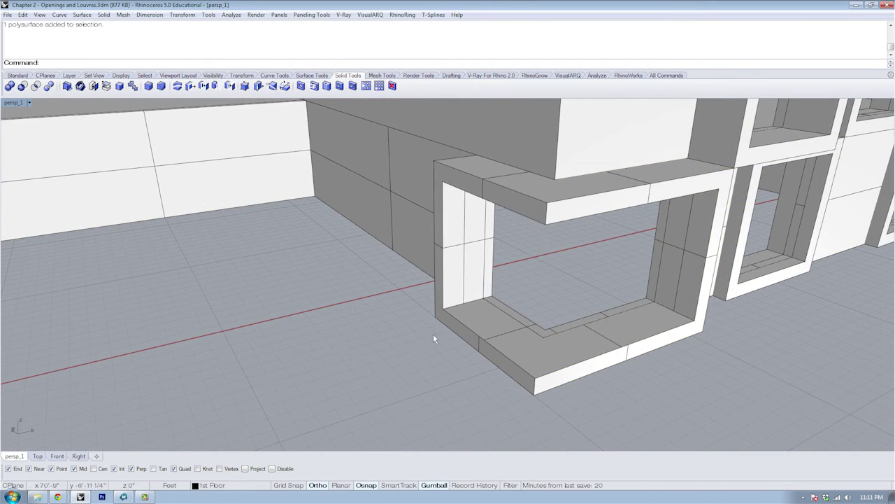
pyautogui.click(571, 320)
pyautogui.rightClick(575, 304)
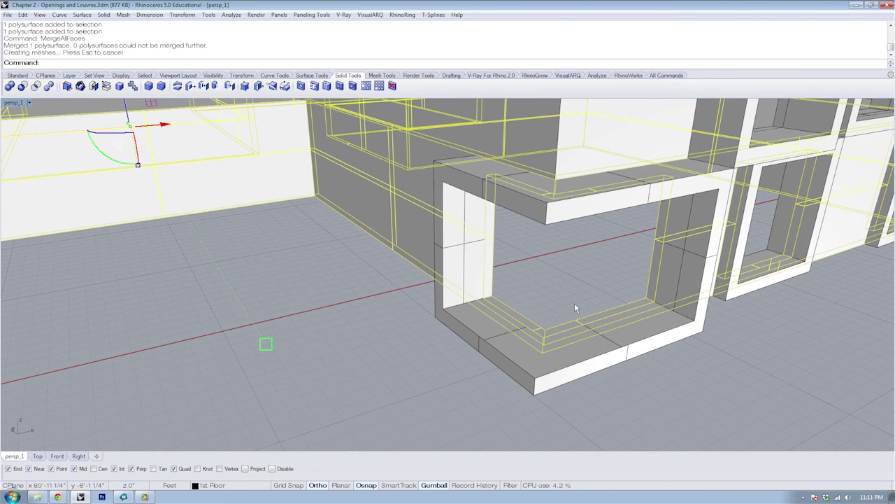
pyautogui.click(566, 269)
# Switch to the web browser, maximize its window and enlarge the Kalvebod Brygge rendering to study the facade louvres
pyautogui.scroll(-7, 569, 272)
pyautogui.moveTo(627, 299); pyautogui.dragTo(496, 240, button='right')
pyautogui.scroll(-5, 531, 297)
pyautogui.scroll(5, 496, 240)
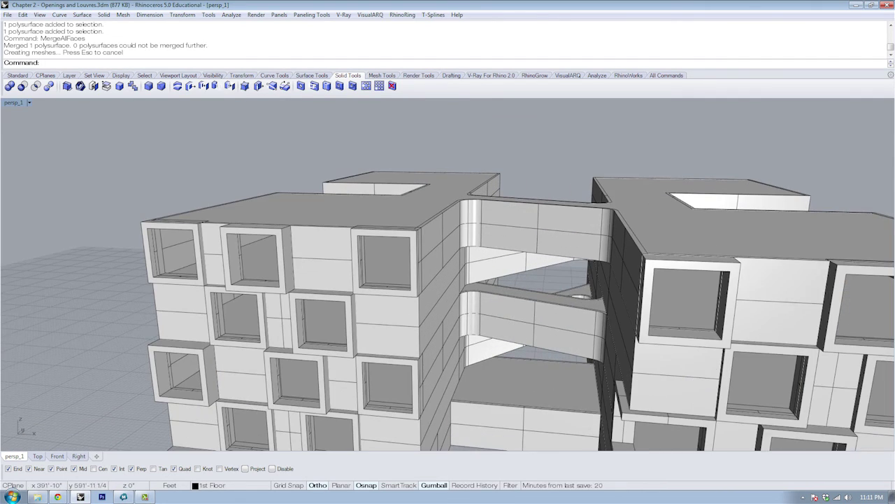
pyautogui.moveTo(894, 117); pyautogui.dragTo(566, 116)
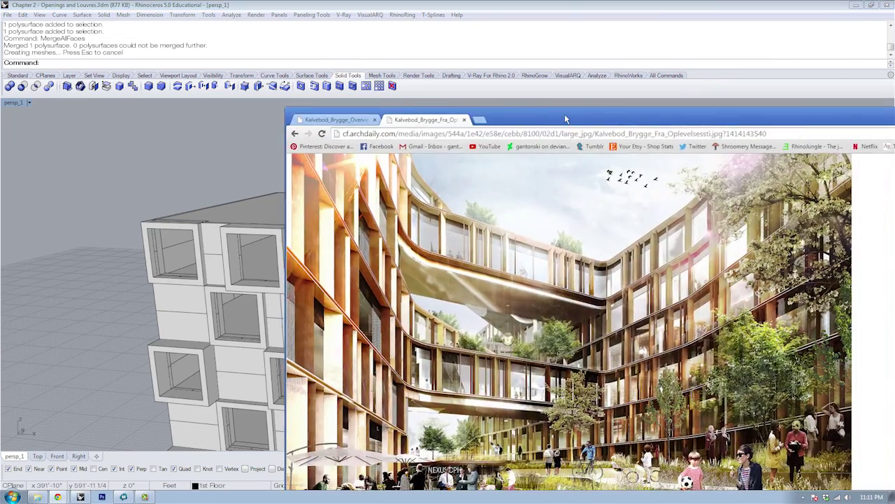
pyautogui.doubleClick(566, 116)
pyautogui.click(186, 182)
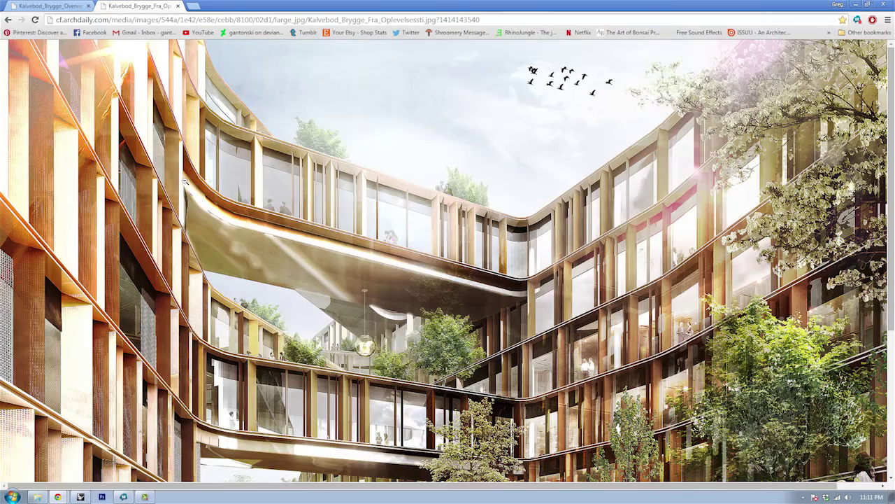